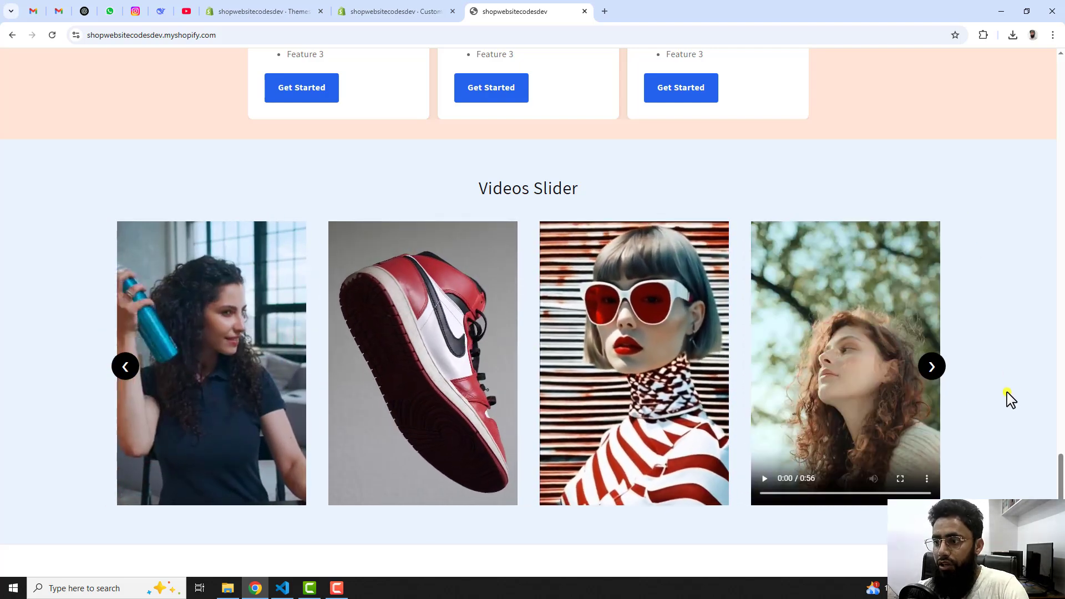
Preview the storefront's Videos Slider by advancing its slides and checking the mobile layout in the browser's device view
{"action": "left_click", "coordinate": [934, 371]}
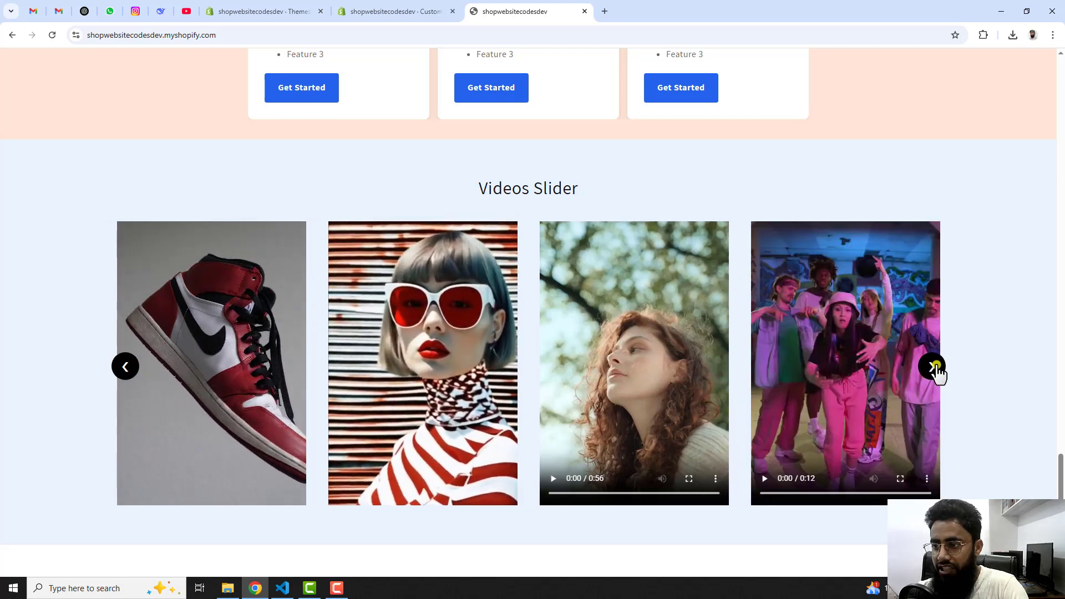
{"action": "left_click", "coordinate": [934, 369]}
{"action": "right_click", "coordinate": [847, 151]}
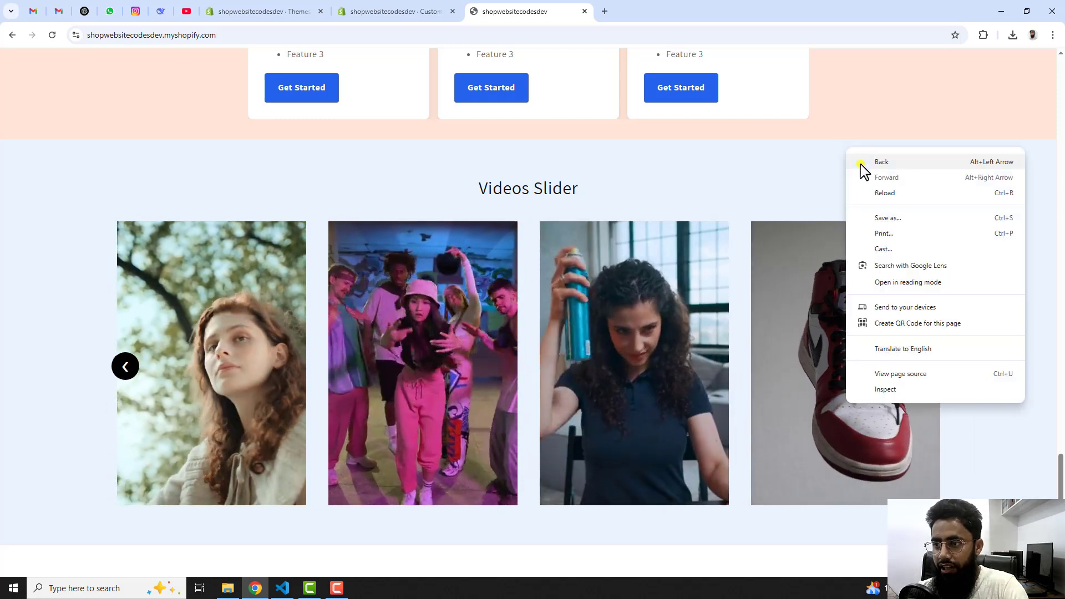
{"action": "left_click", "coordinate": [897, 391]}
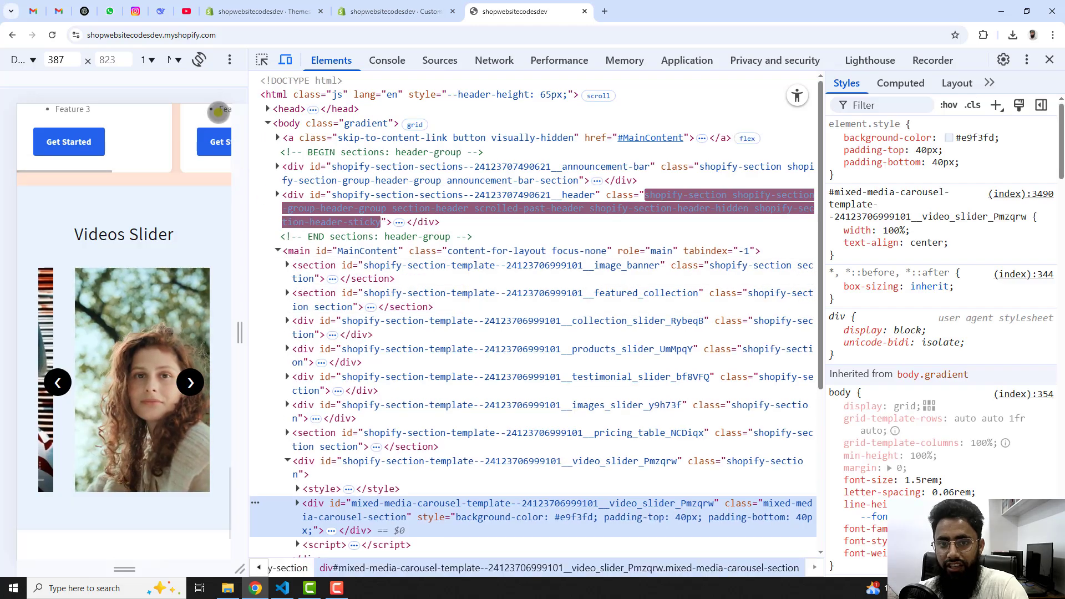
{"action": "left_click", "coordinate": [51, 35]}
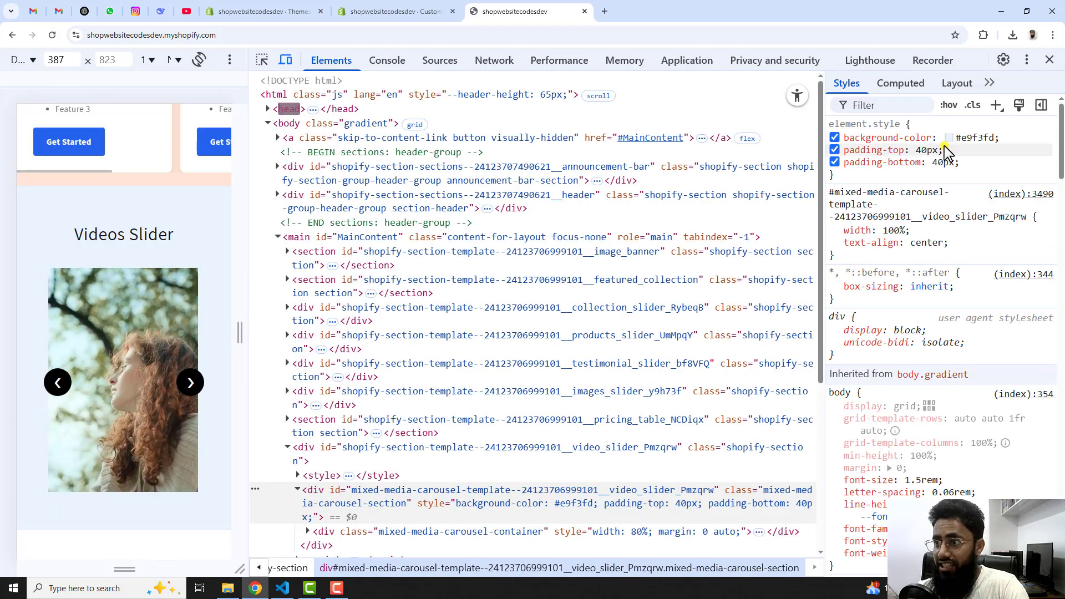
{"action": "left_click", "coordinate": [1048, 59]}
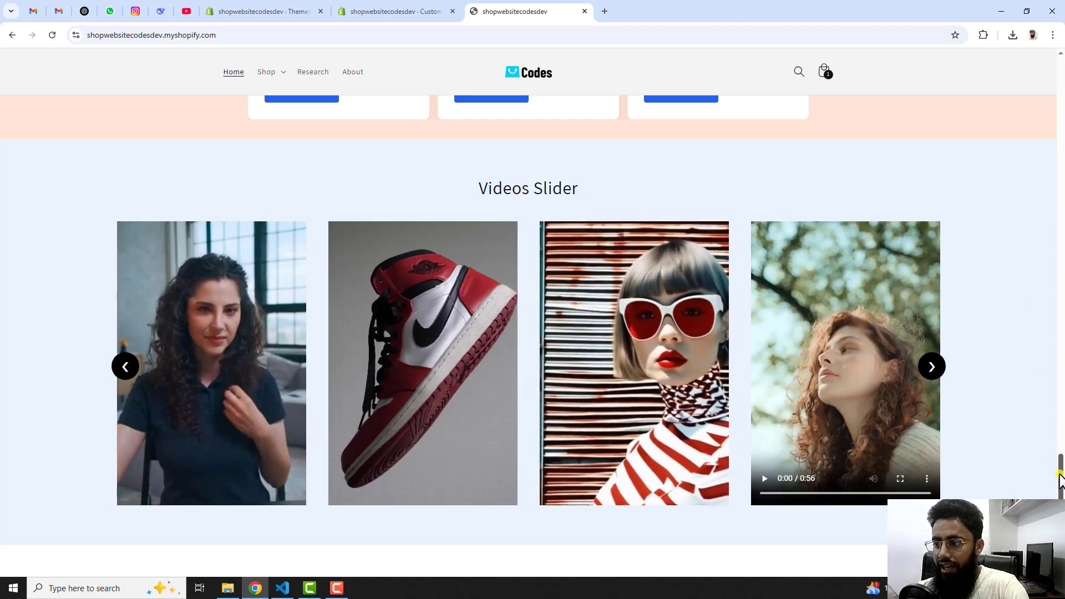
Look over the other home page sections, from the pricing plans up to the Collections Carousel and back to the Videos Slider
{"action": "left_click_drag", "start_coordinate": [1056, 469], "coordinate": [1061, 410]}
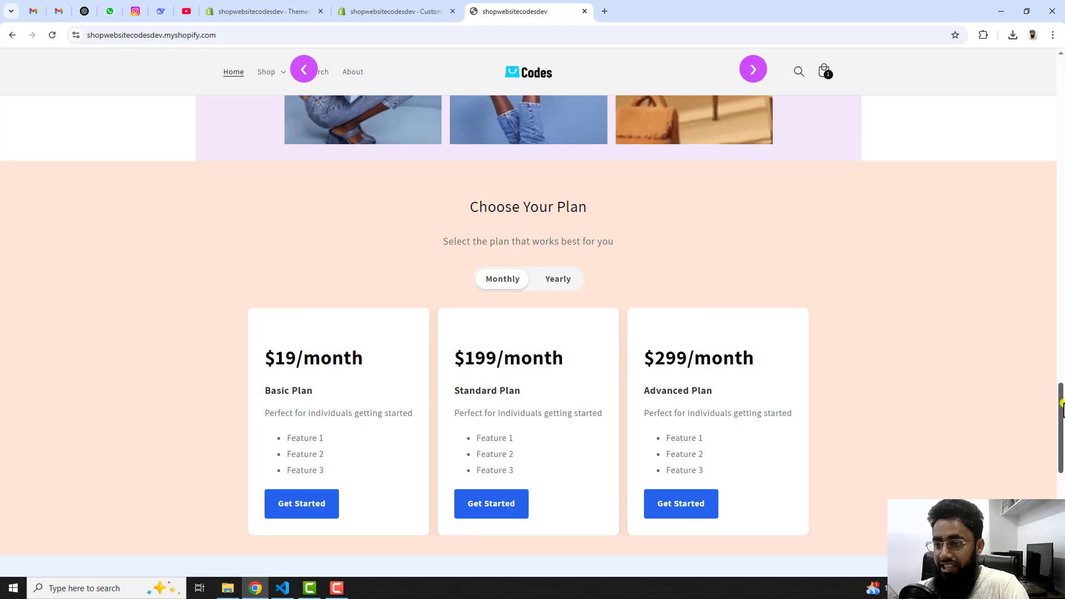
{"action": "left_click_drag", "start_coordinate": [1060, 410], "coordinate": [1061, 204]}
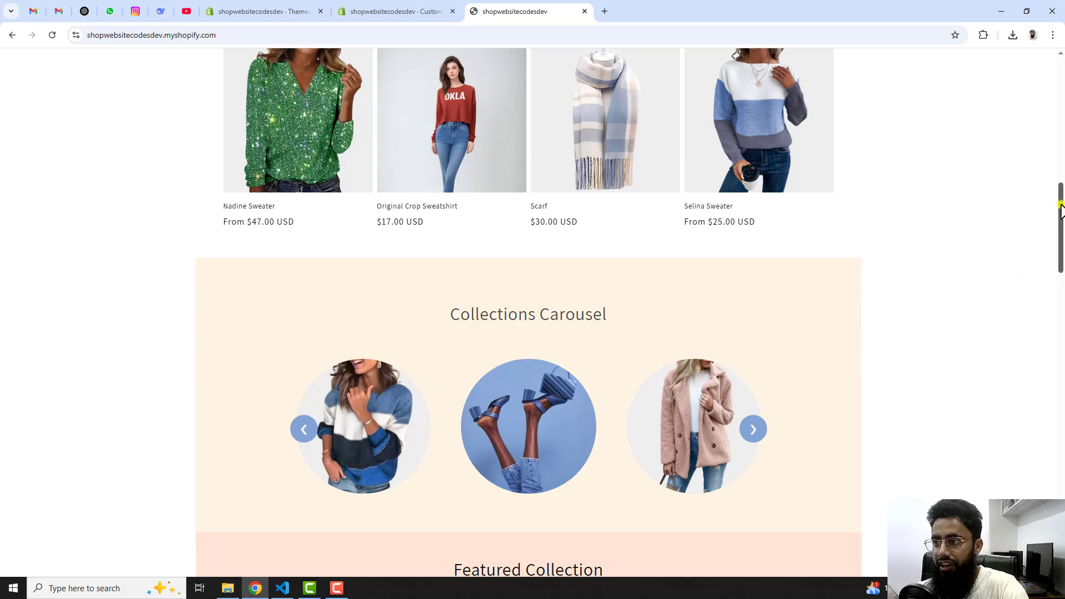
{"action": "left_click_drag", "start_coordinate": [1061, 211], "coordinate": [1061, 489]}
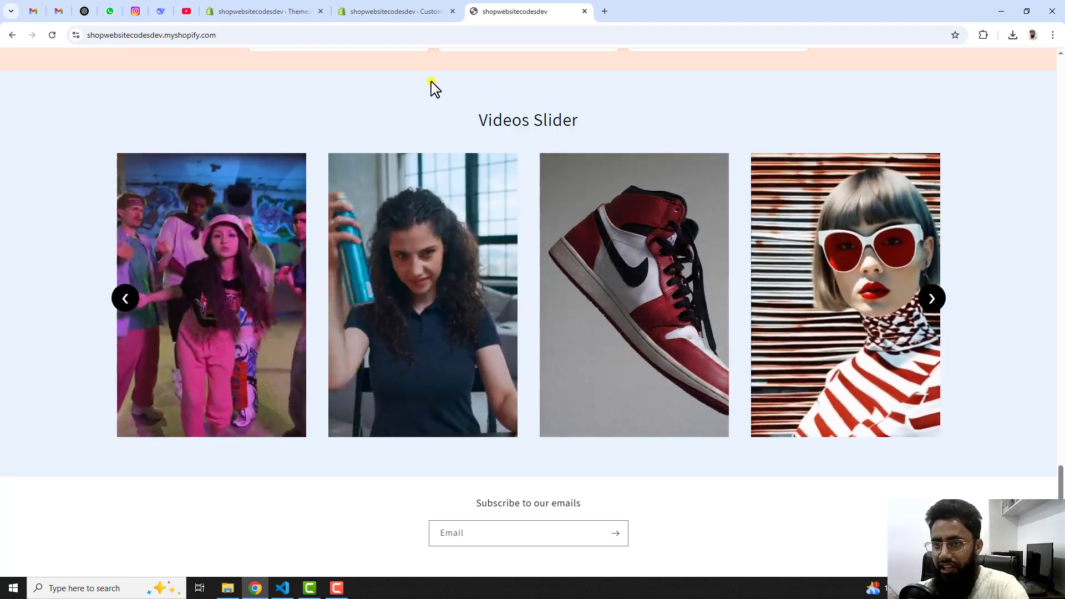
Remove the Videos Slider section from the home page in the theme editor and save the template
{"action": "left_click", "coordinate": [398, 10]}
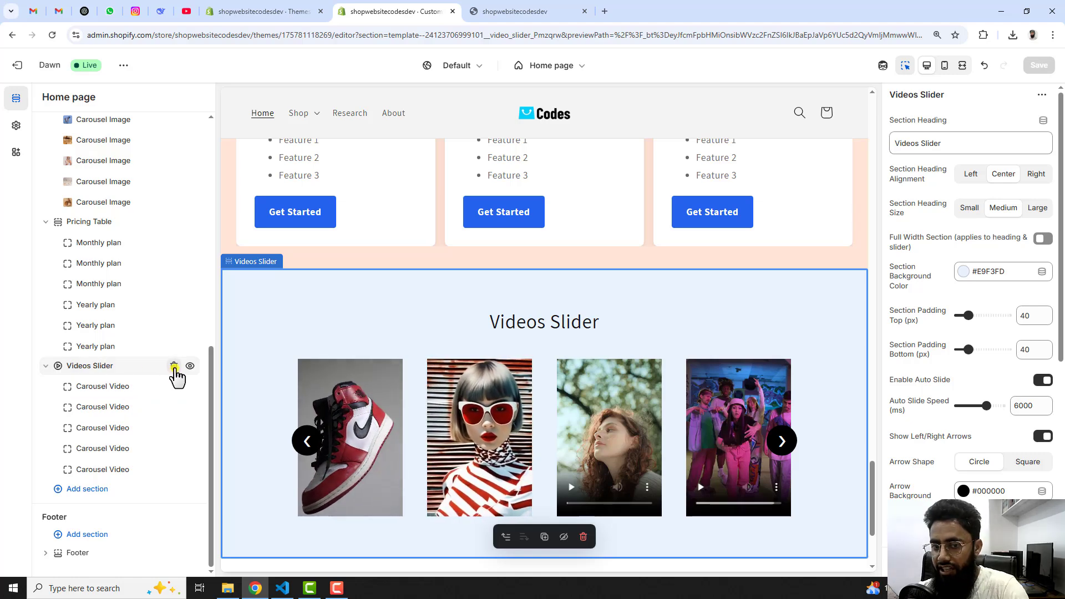
{"action": "left_click", "coordinate": [174, 367]}
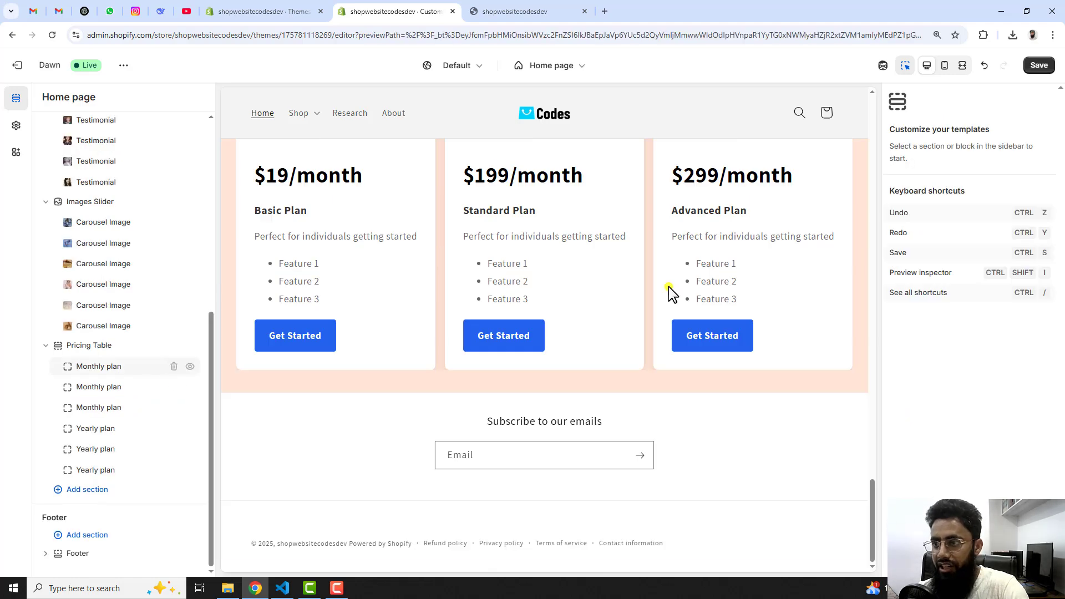
{"action": "left_click", "coordinate": [1038, 64]}
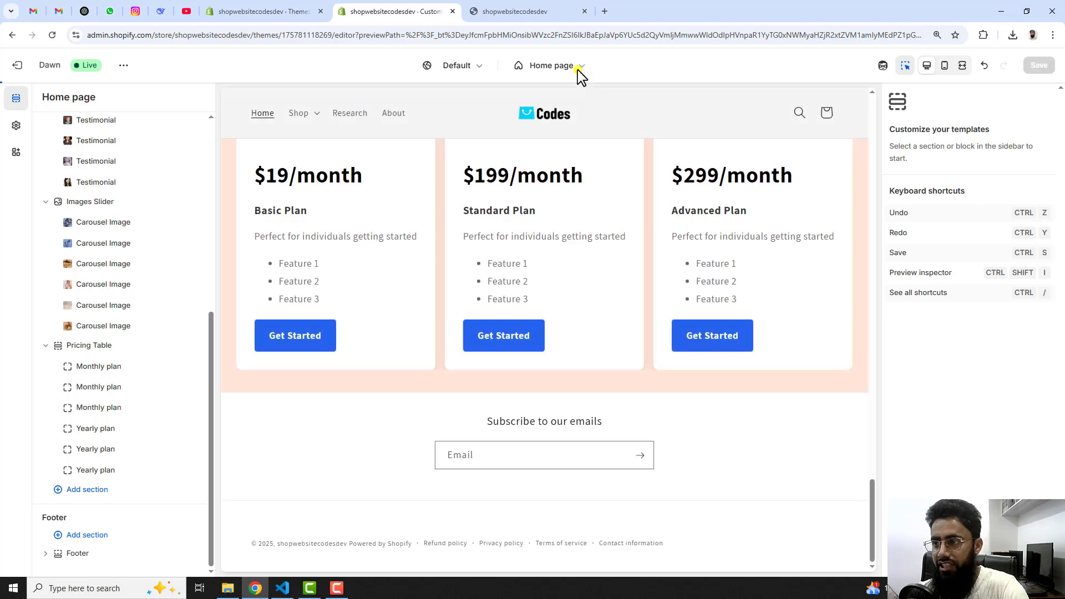
Open the Dawn theme's code for editing and filter its files by "slid"
{"action": "left_click", "coordinate": [245, 11]}
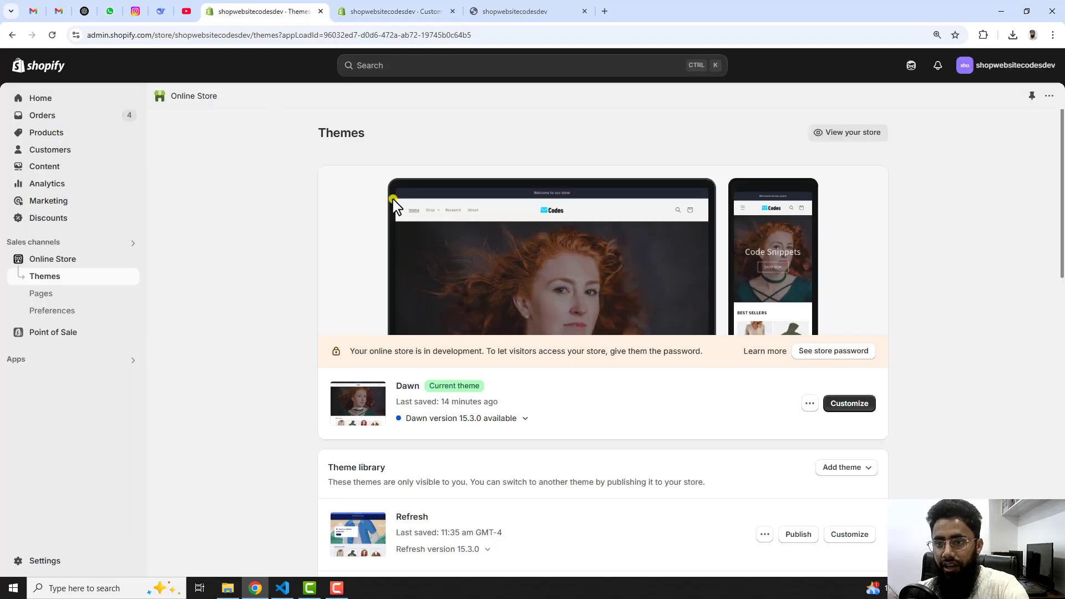
{"action": "left_click", "coordinate": [810, 409]}
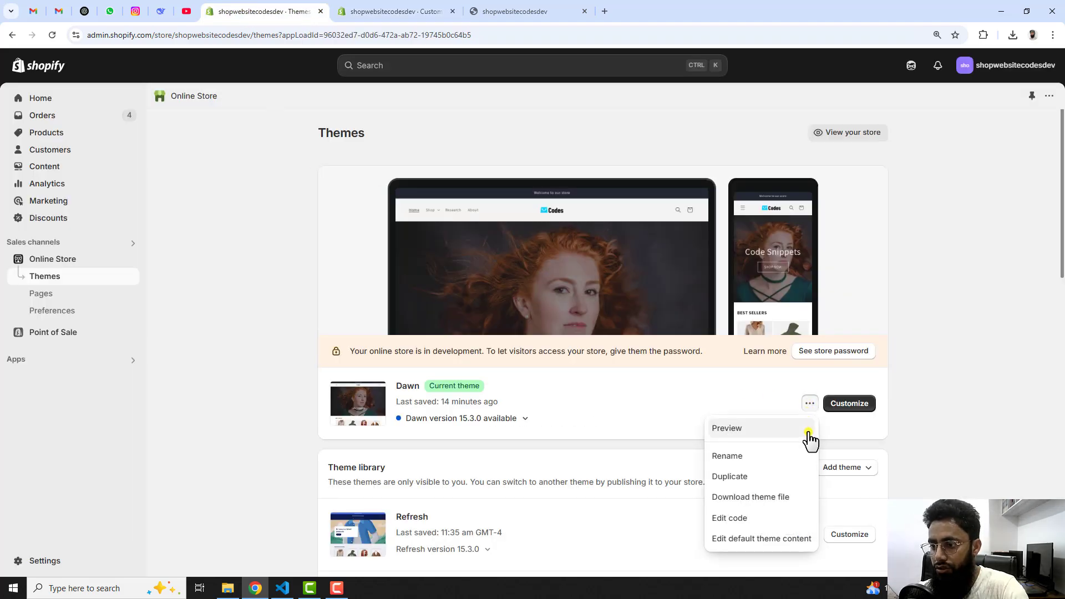
{"action": "left_click", "coordinate": [746, 515]}
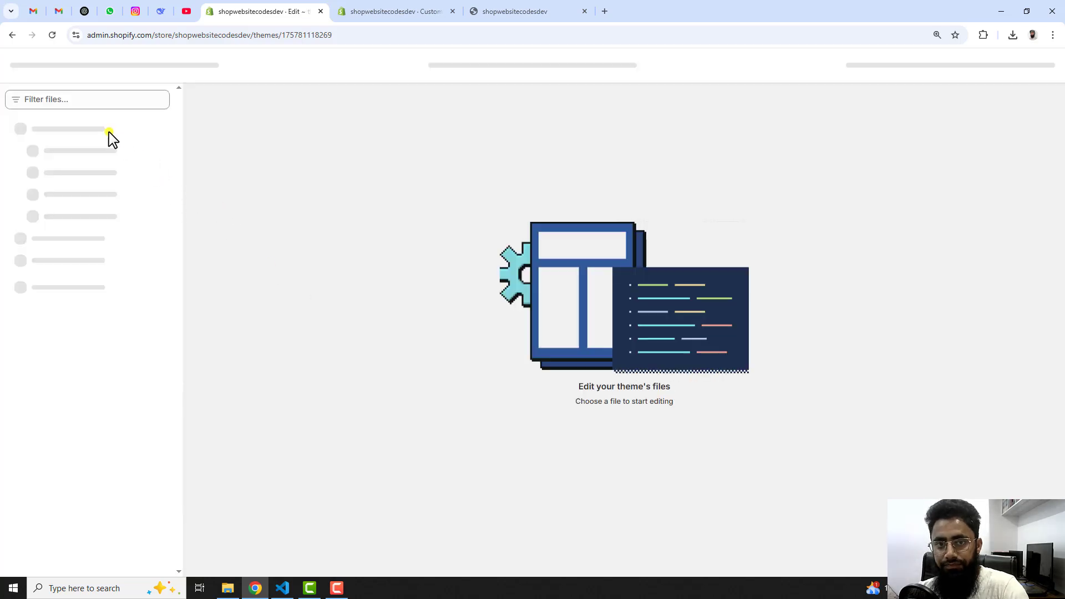
{"action": "left_click", "coordinate": [86, 101]}
{"action": "type", "text": "slid"}
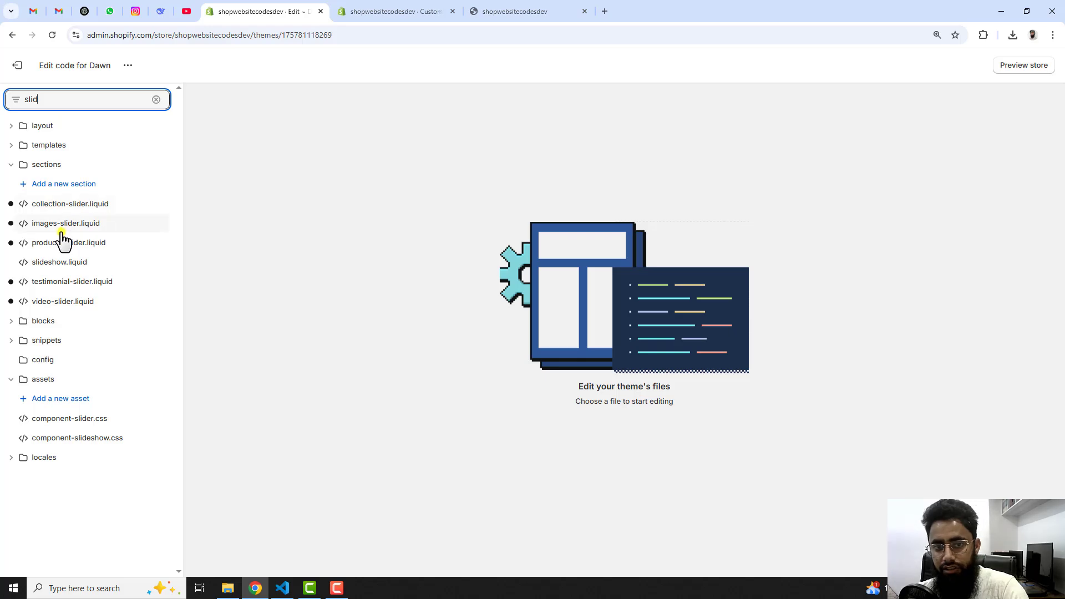
Delete the video-slider.liquid section file from the theme and exit the code editor
{"action": "left_click", "coordinate": [69, 302]}
{"action": "left_click", "coordinate": [145, 303]}
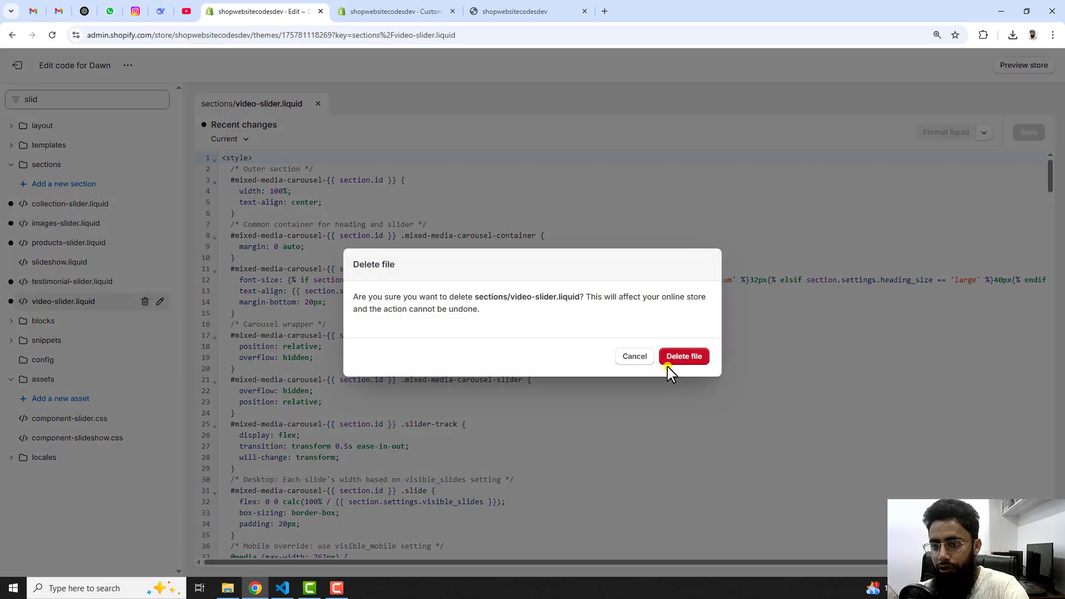
{"action": "left_click", "coordinate": [690, 360]}
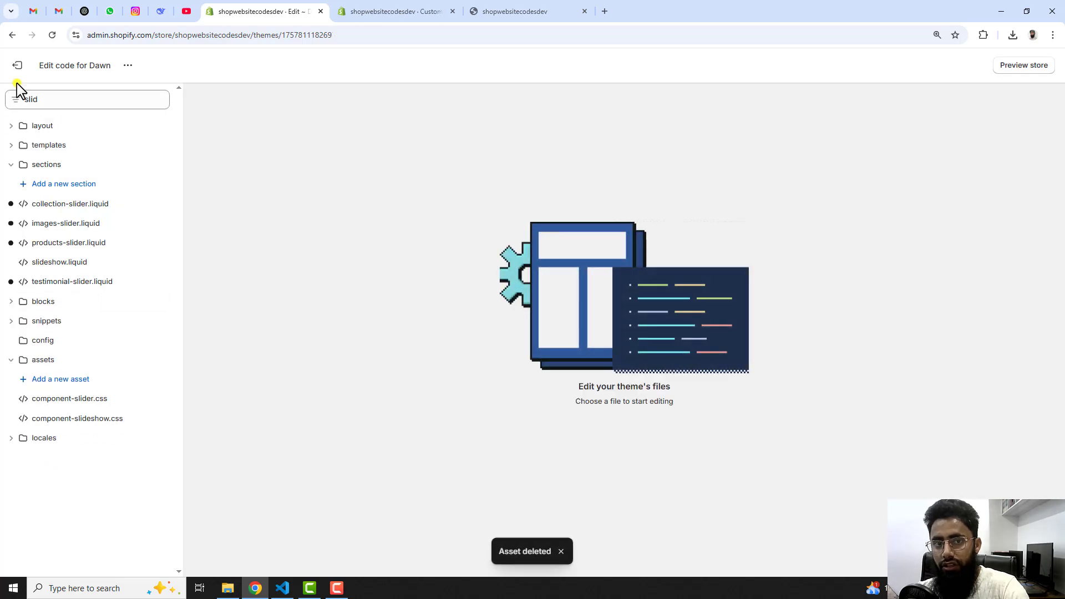
{"action": "left_click", "coordinate": [17, 65]}
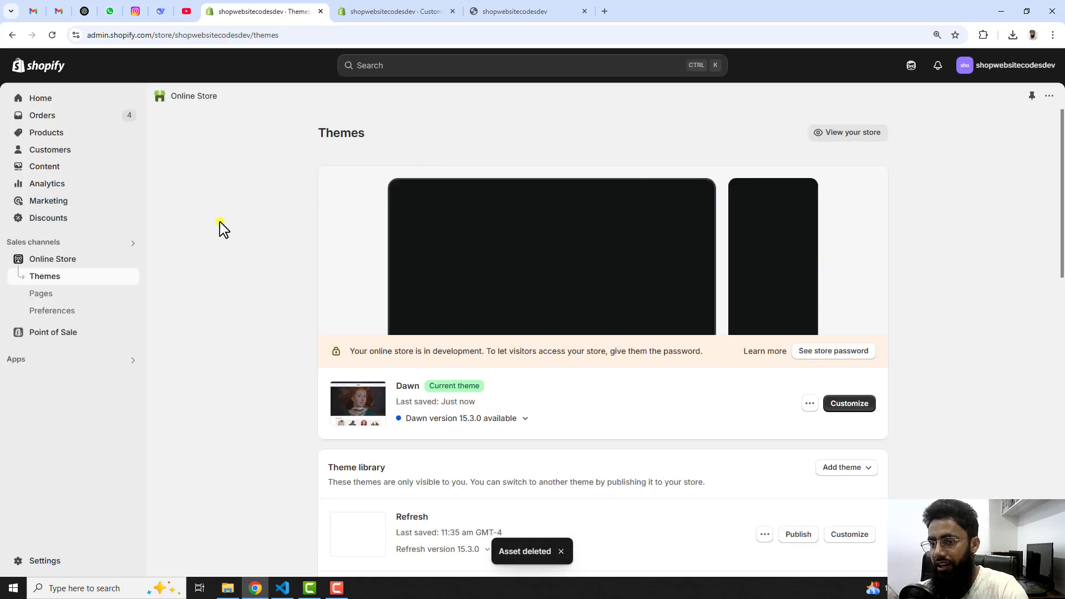
Reload the storefront home page and check whether the Videos Slider section is still there
{"action": "left_click", "coordinate": [533, 11]}
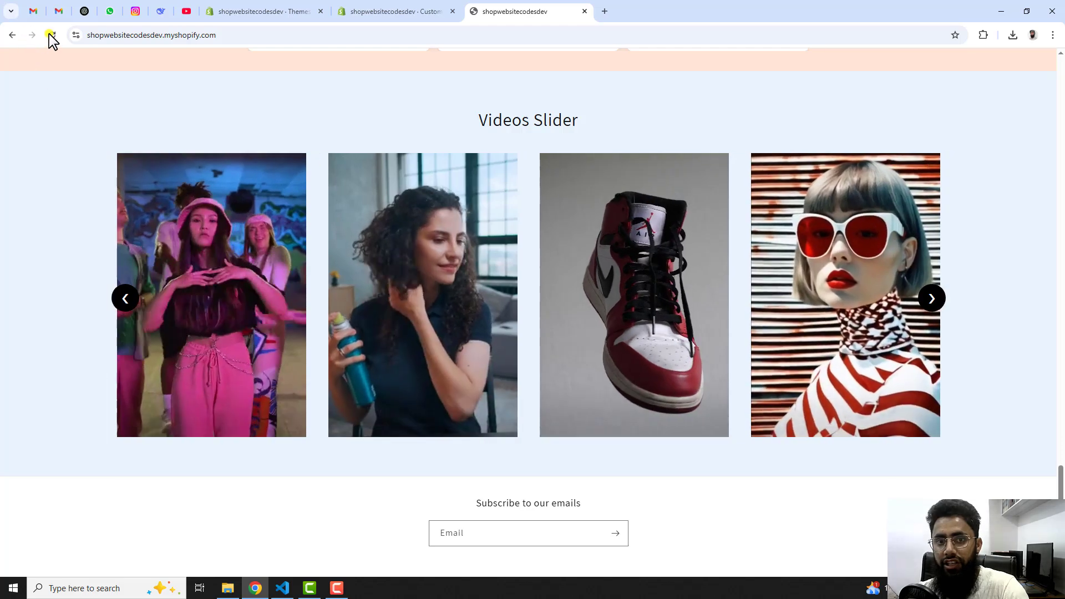
{"action": "key", "text": "F5"}
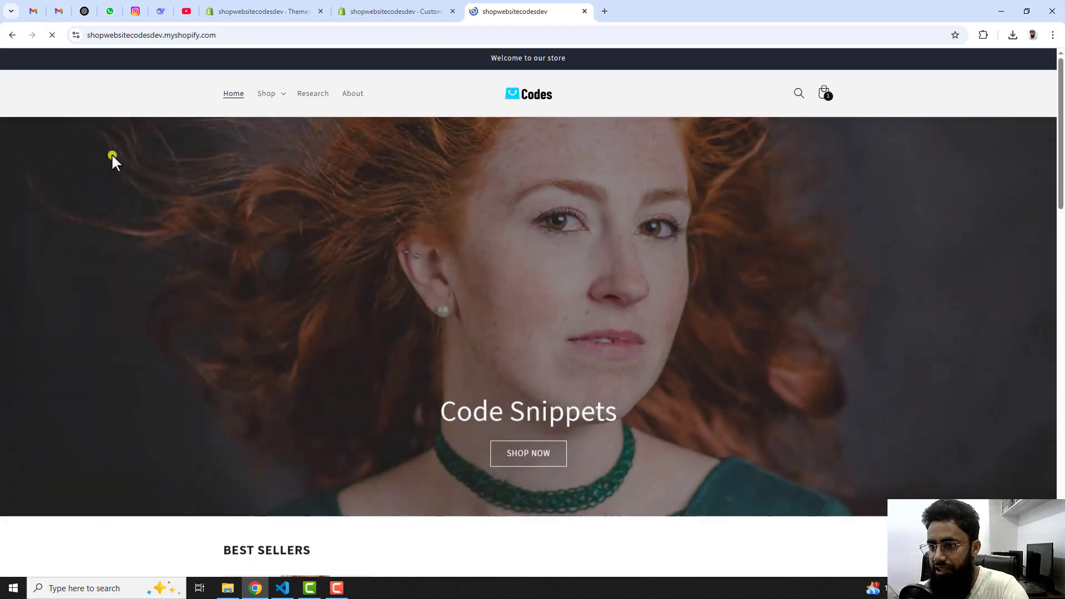
{"action": "left_click_drag", "start_coordinate": [1060, 133], "coordinate": [1062, 460]}
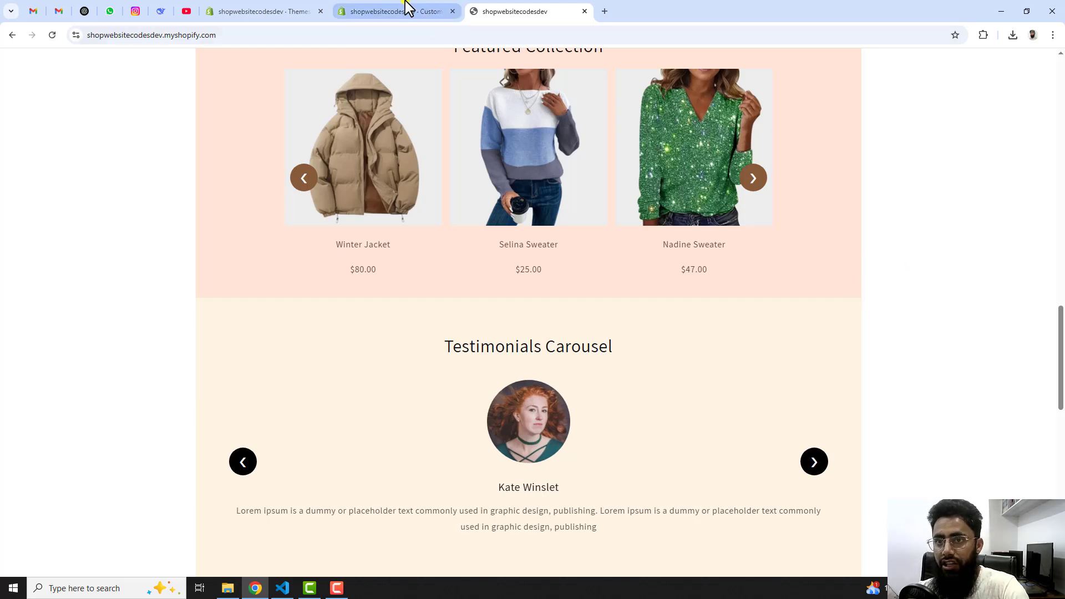
View the Dawn theme's available update details and its list of theme actions on the Themes page
{"action": "left_click", "coordinate": [274, 9]}
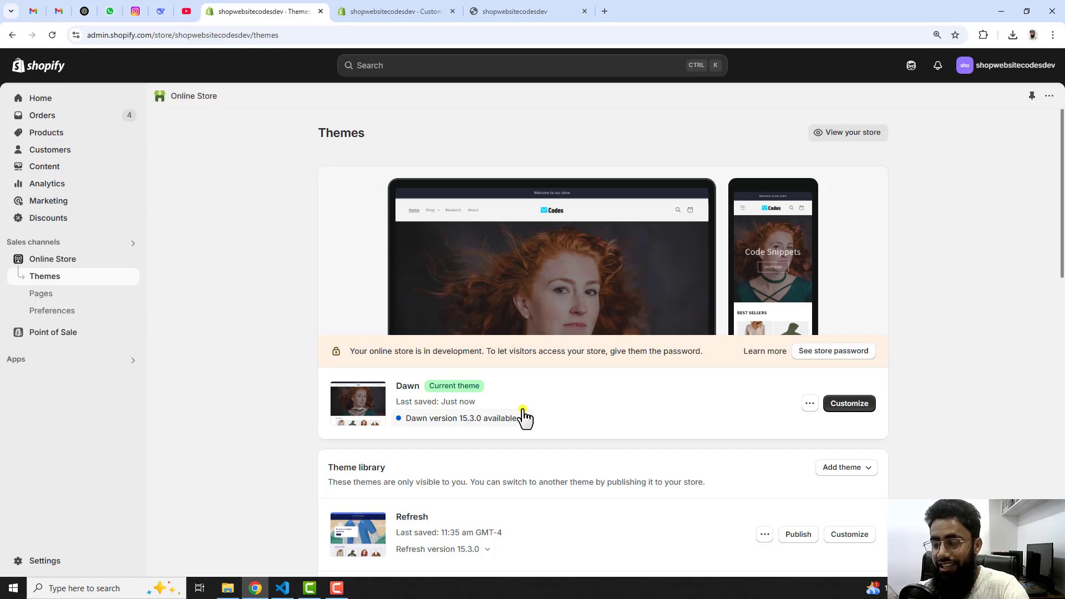
{"action": "left_click", "coordinate": [508, 424]}
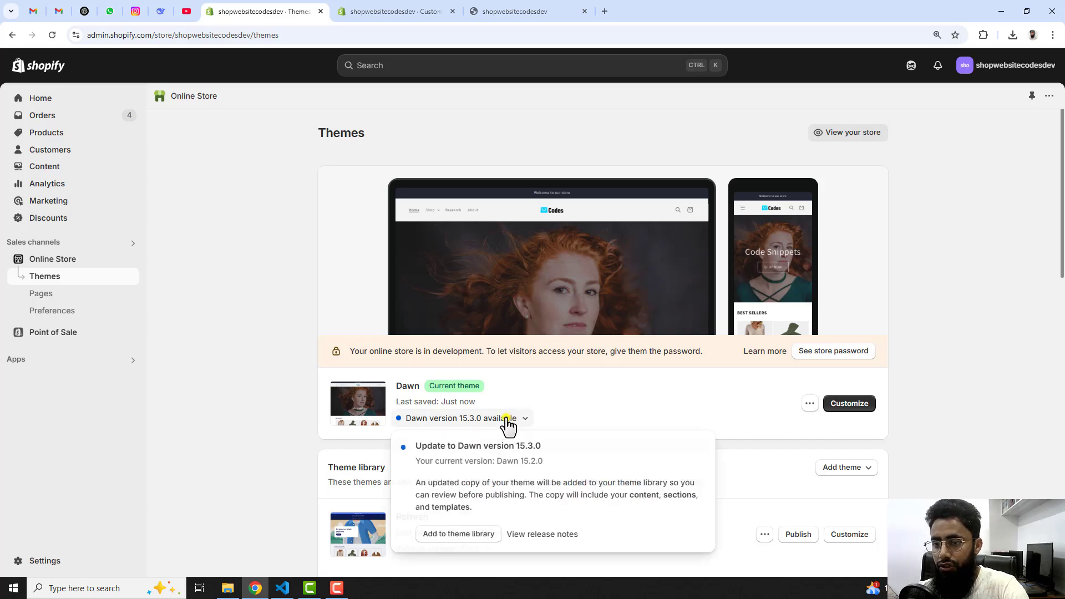
{"action": "left_click", "coordinate": [632, 397]}
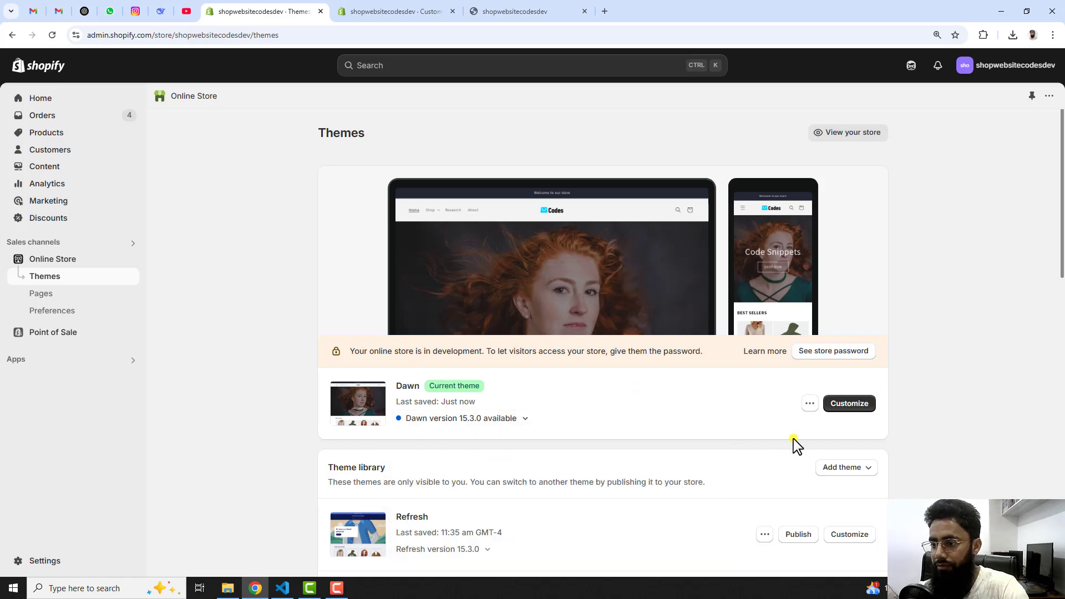
{"action": "left_click", "coordinate": [809, 404]}
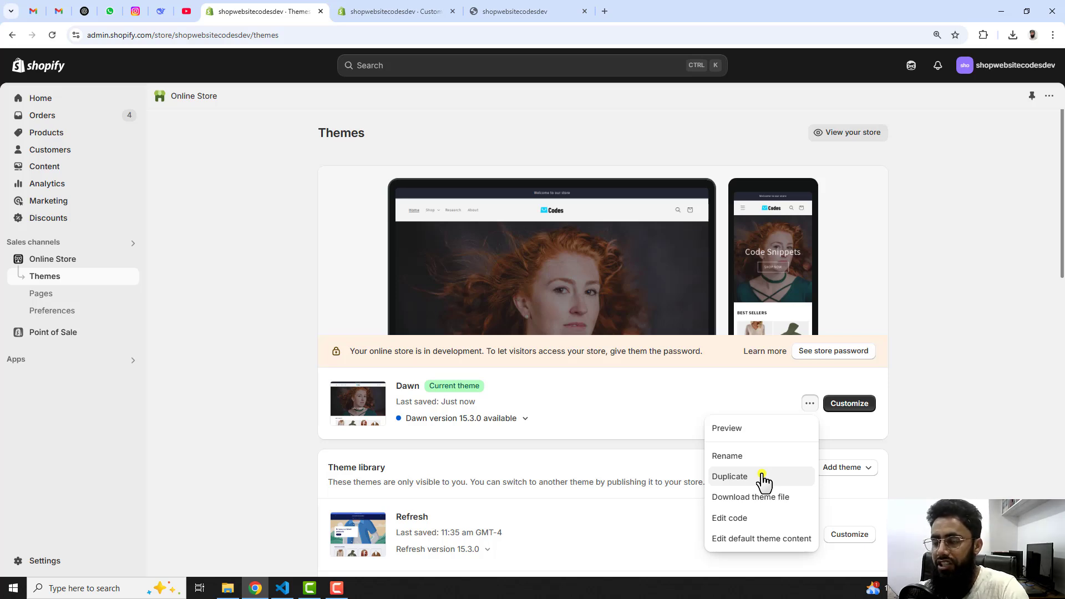
{"action": "left_click", "coordinate": [681, 423]}
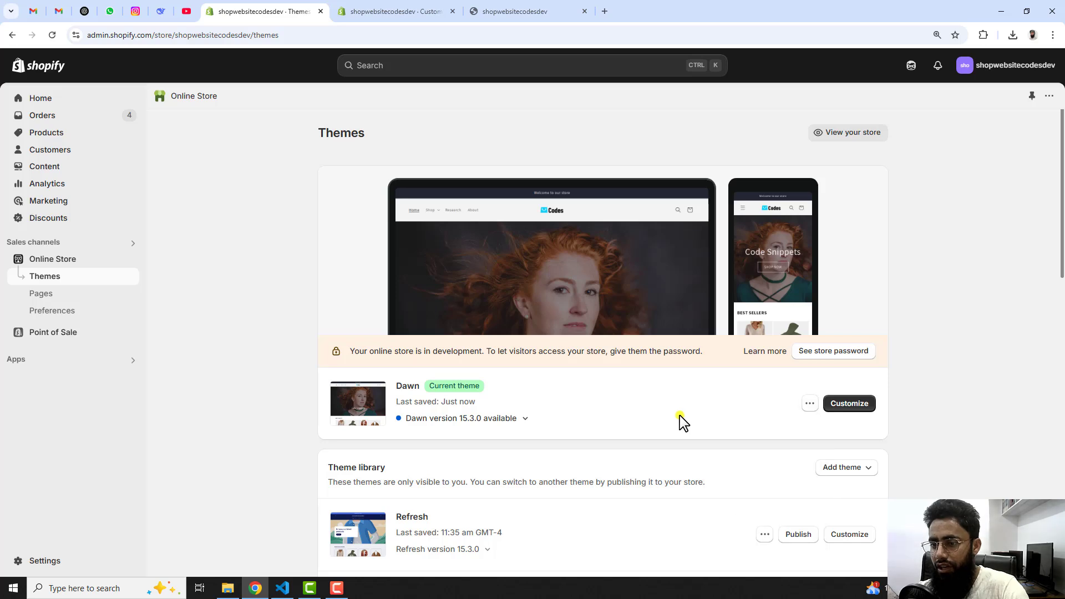
Open the code editor for the current Dawn theme and expand the sections folder
{"action": "left_click", "coordinate": [809, 404]}
{"action": "left_click", "coordinate": [736, 518]}
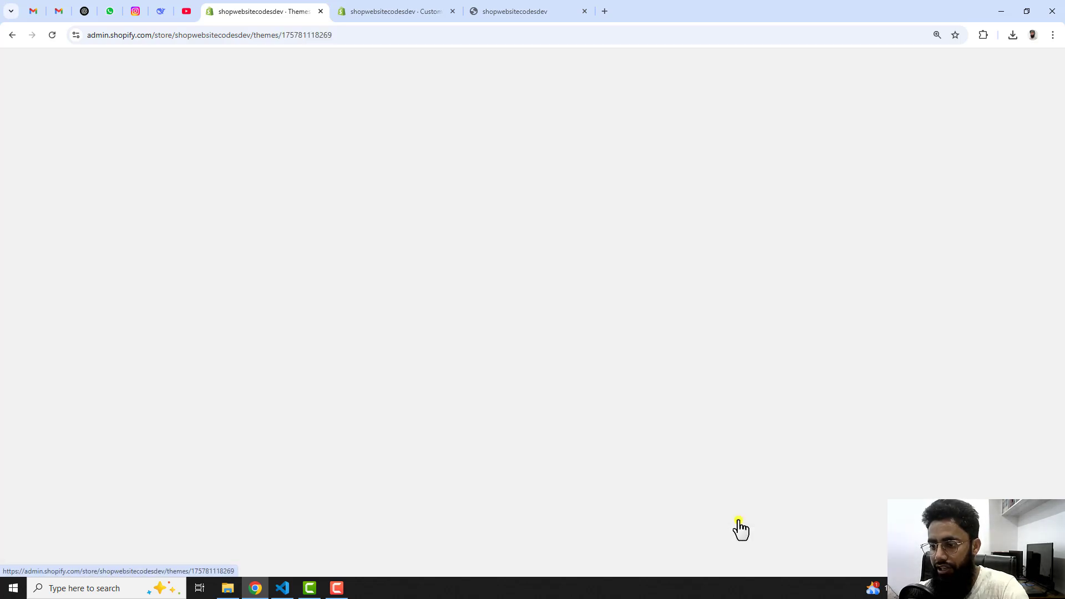
{"action": "left_click", "coordinate": [35, 127]}
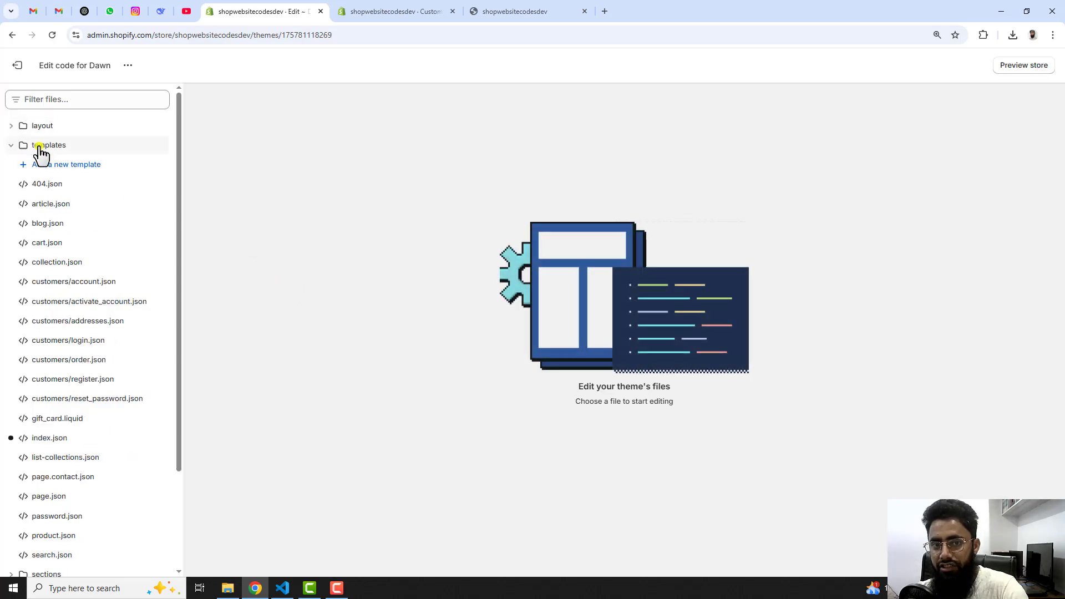
{"action": "left_click", "coordinate": [41, 146]}
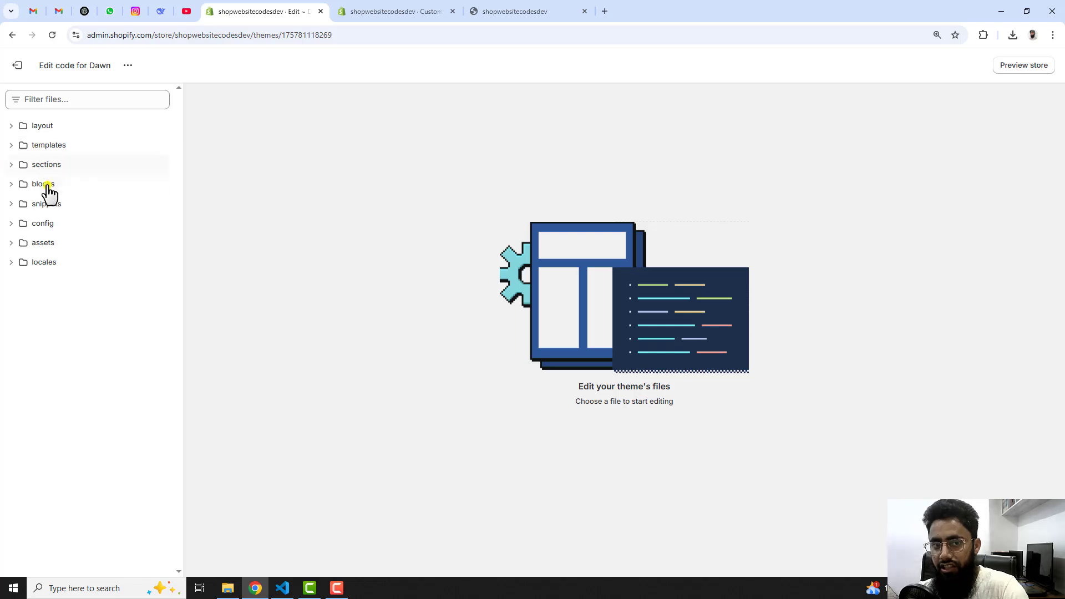
{"action": "left_click", "coordinate": [58, 165]}
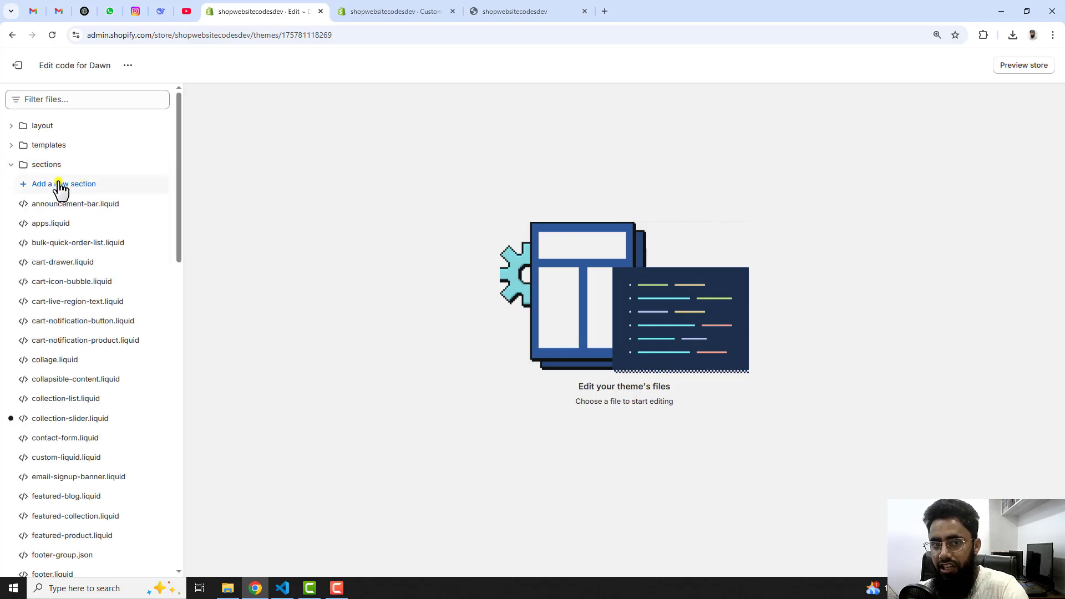
Add a new liquid section file named video-slider and place the cursor at the end of its code
{"action": "left_click", "coordinate": [71, 186]}
{"action": "left_click", "coordinate": [426, 330]}
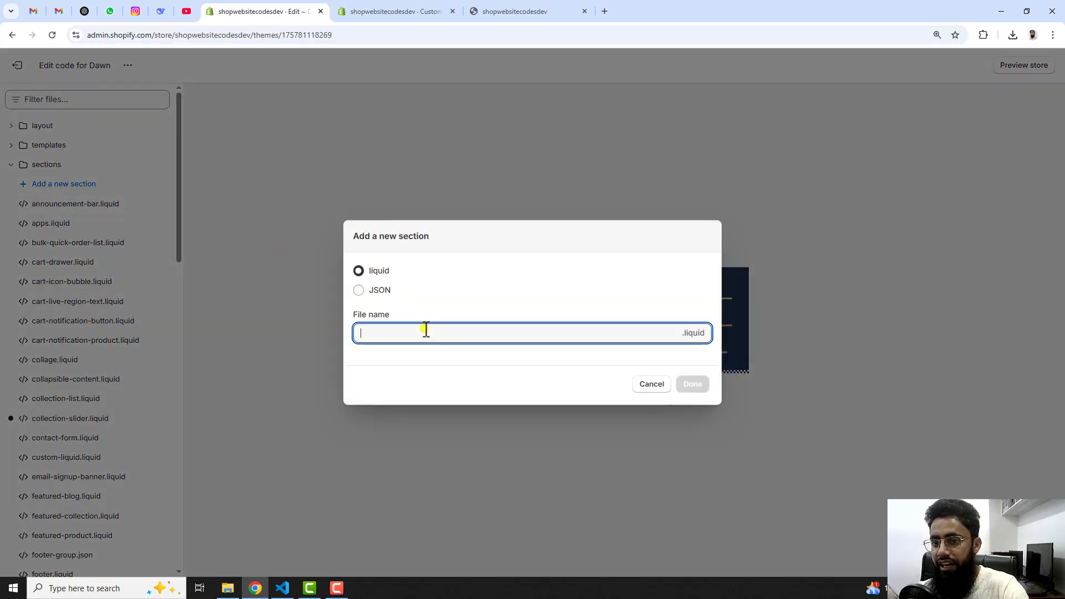
{"action": "type", "text": "video-s"}
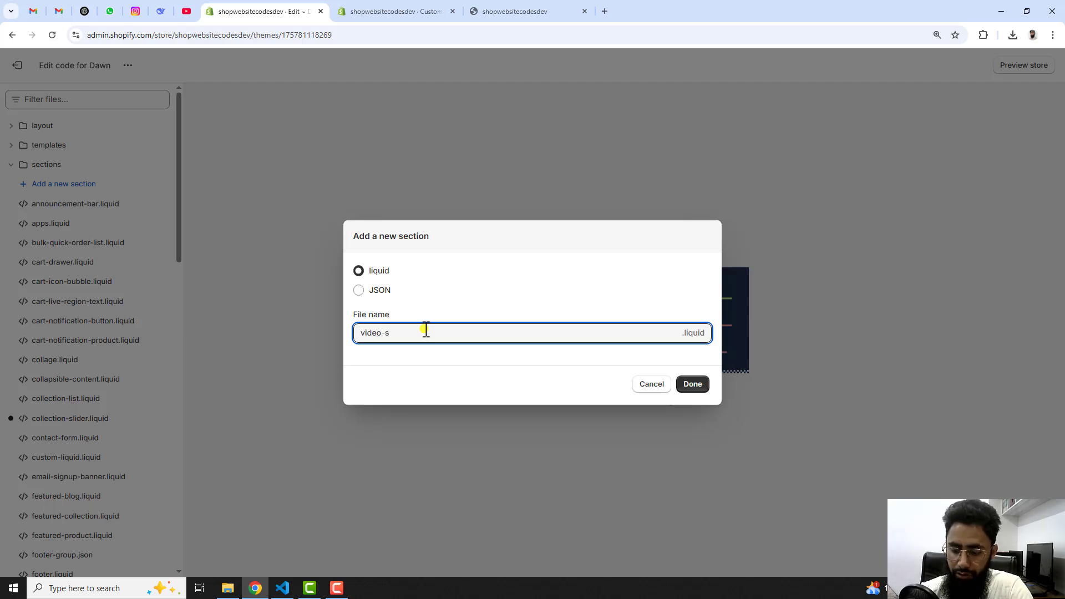
{"action": "type", "text": "lider"}
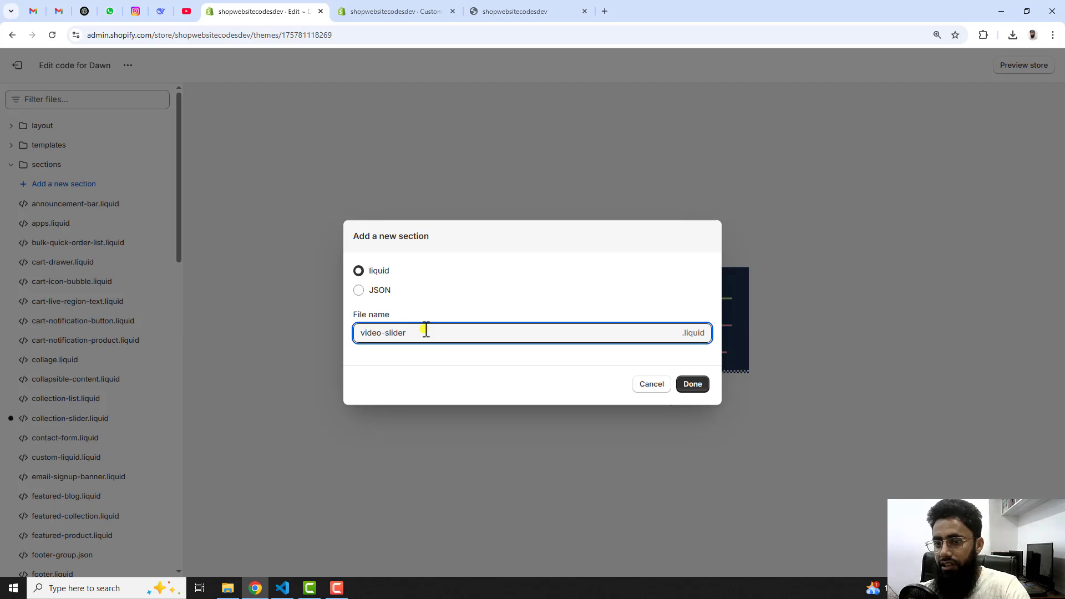
{"action": "left_click", "coordinate": [691, 387]}
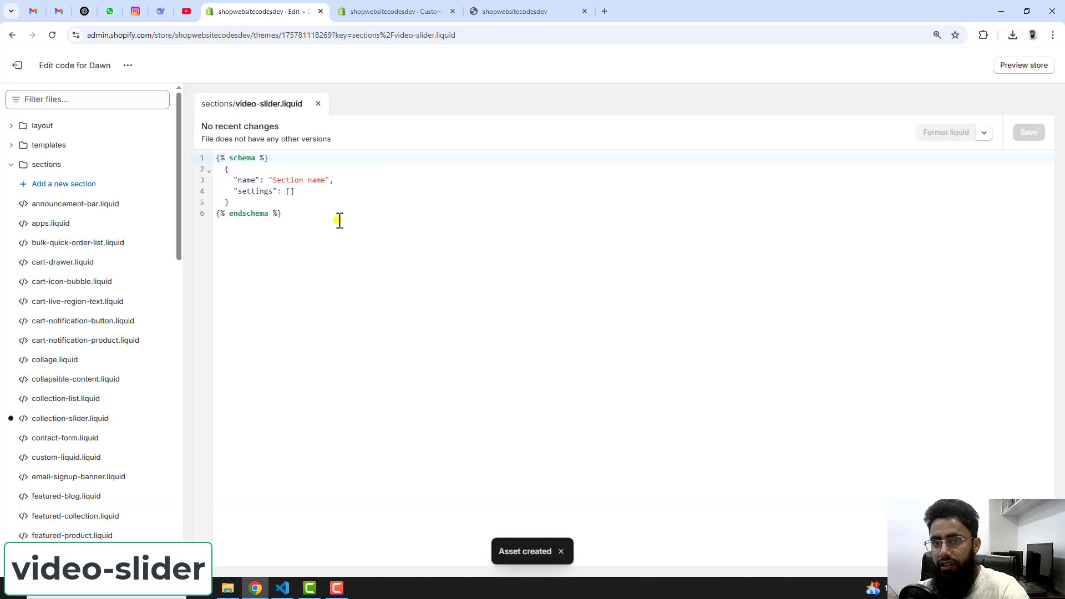
{"action": "left_click", "coordinate": [339, 220]}
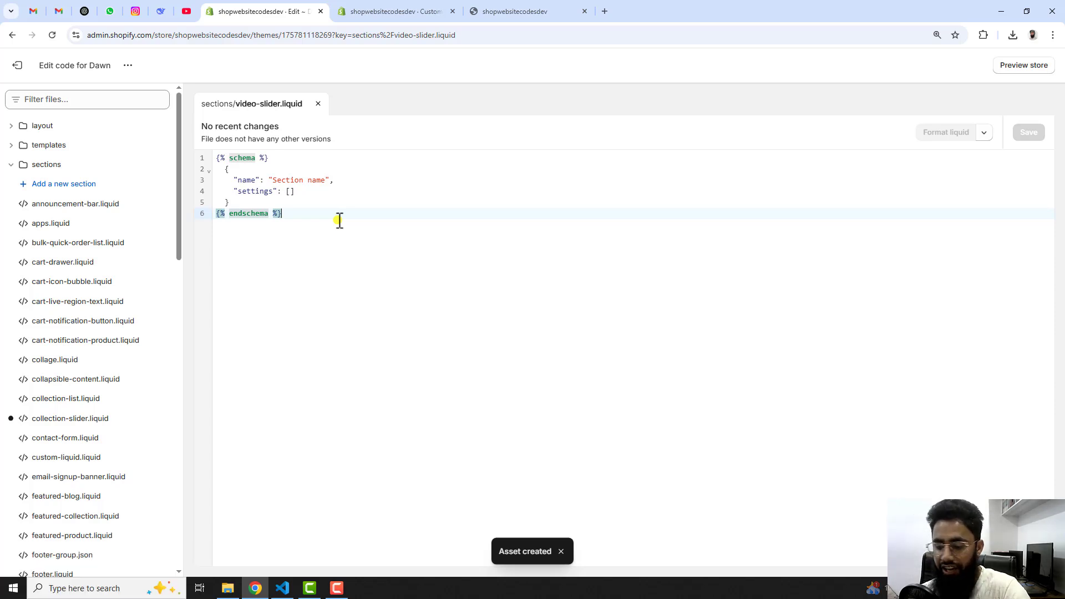
Clear the default code from video-slider.liquid, then copy all the code from images and video slider.txt in the sliders-all folder
{"action": "key", "text": "ctrl+a"}
{"action": "key", "text": "BackSpace"}
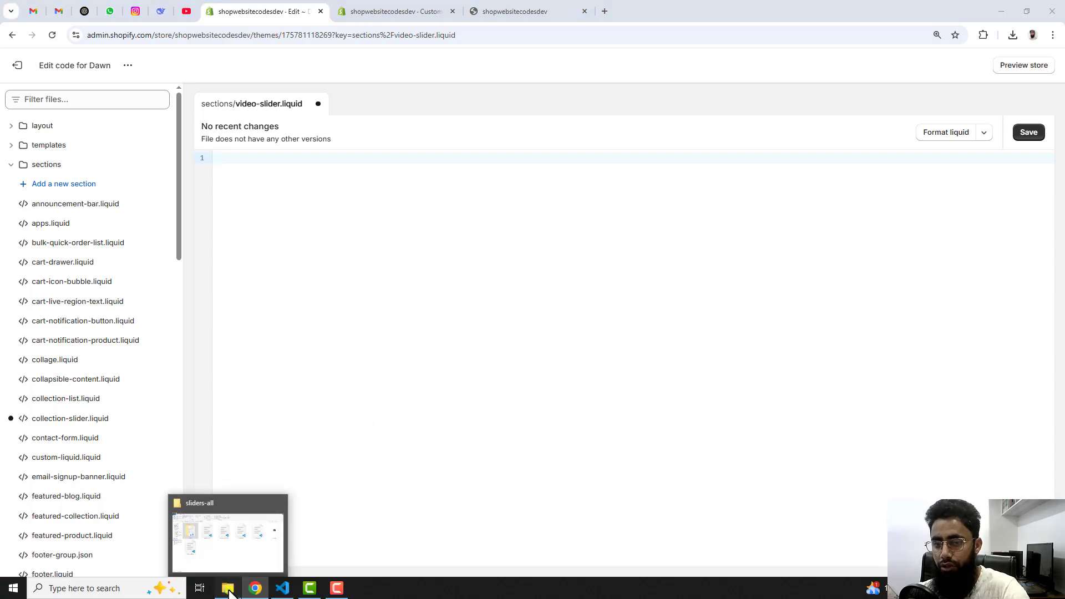
{"action": "left_click", "coordinate": [222, 588]}
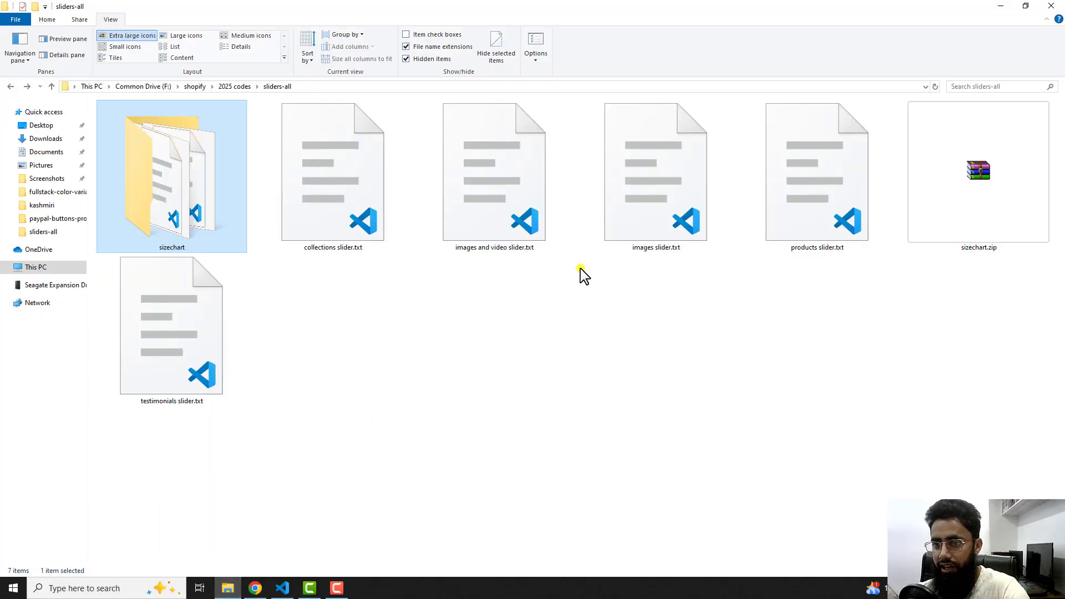
{"action": "double_click", "coordinate": [495, 210]}
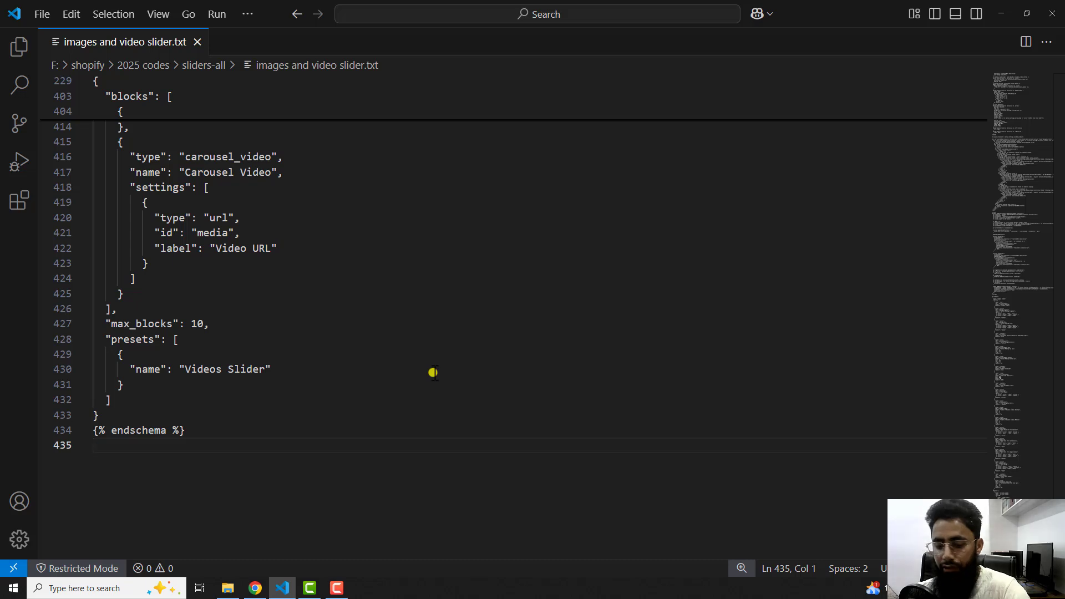
{"action": "key", "text": "ctrl+a"}
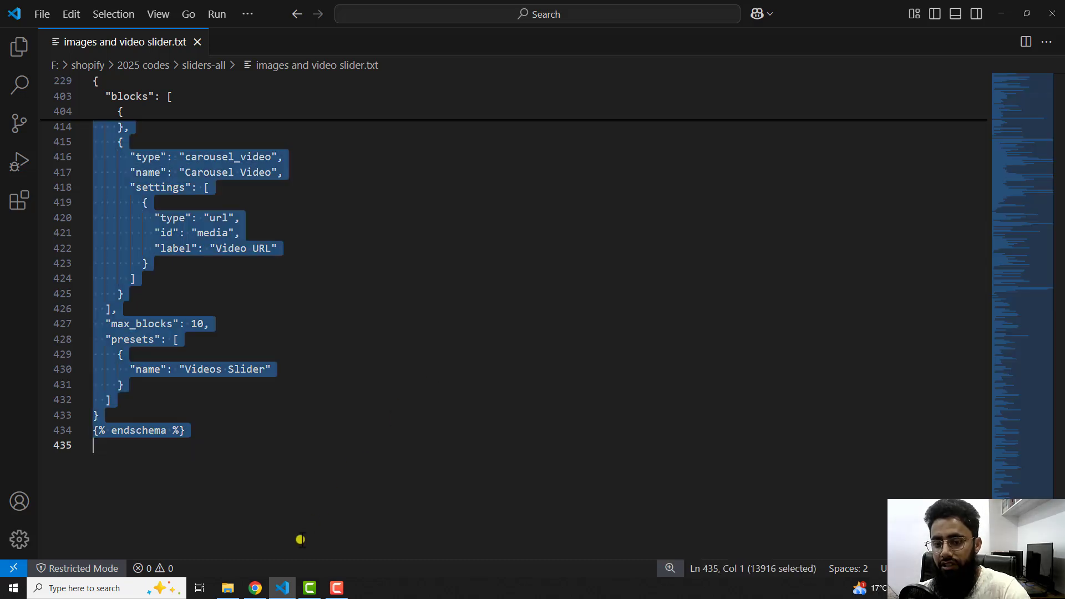
Paste the copied slider code into the empty video-slider.liquid file in the browser, save it and close the file
{"action": "left_click", "coordinate": [255, 588]}
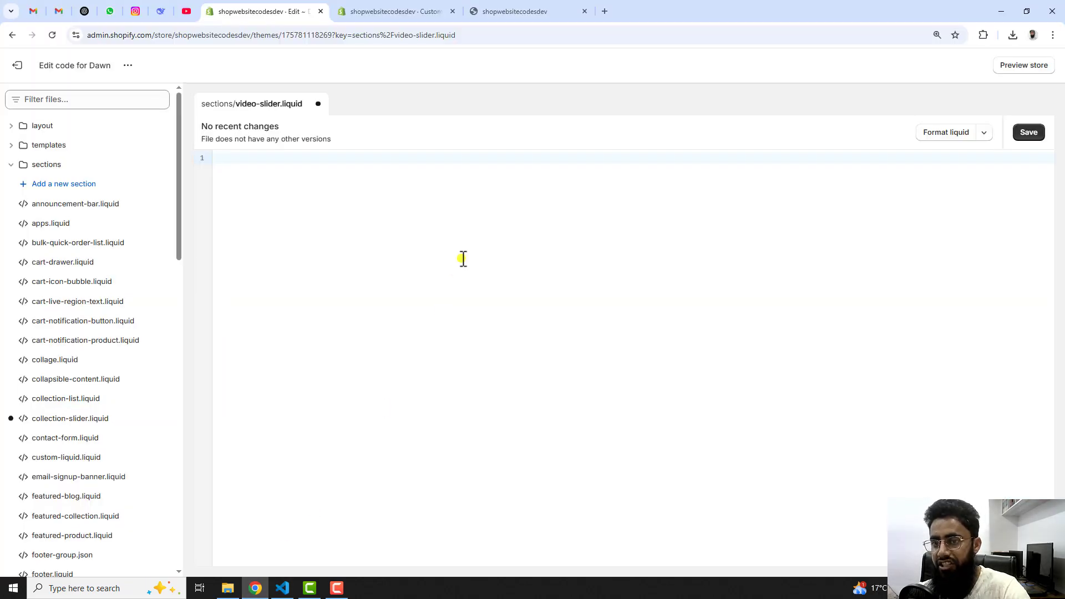
{"action": "key", "text": "ctrl+v"}
{"action": "left_click", "coordinate": [1027, 133]}
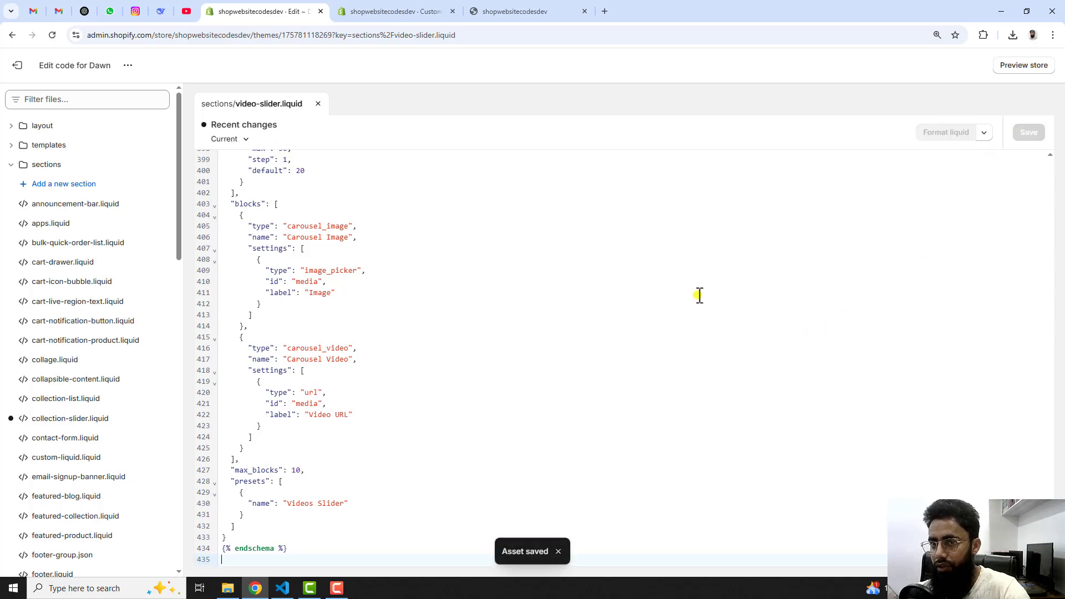
{"action": "left_click", "coordinate": [318, 104]}
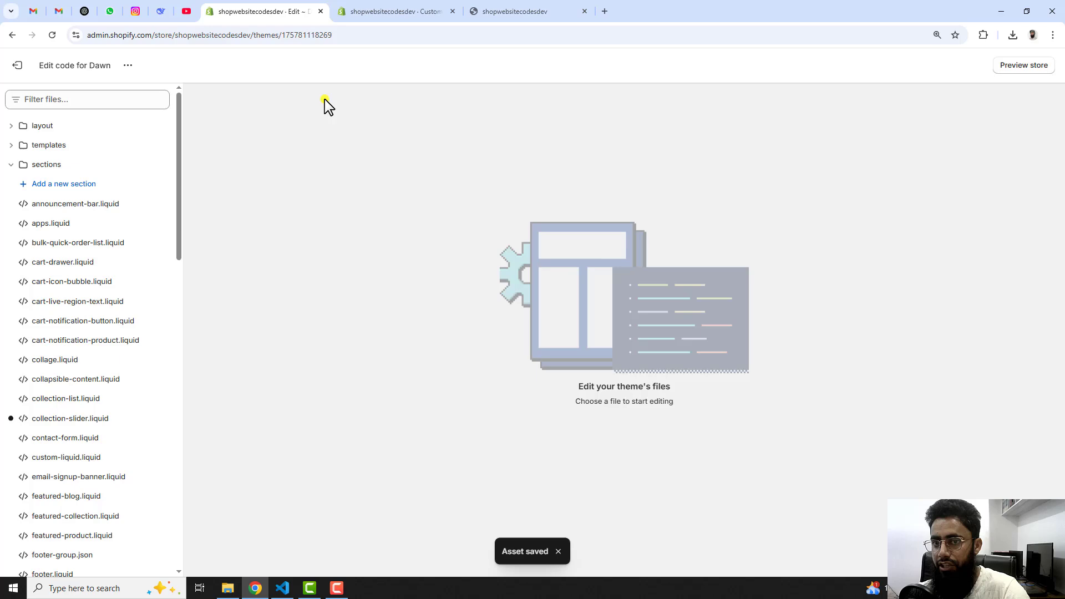
Exit the theme editor to the Themes page and reopen the customizer for the current Dawn theme
{"action": "left_click", "coordinate": [388, 13]}
{"action": "scroll", "coordinate": [392, 237], "scroll_direction": "up", "scroll_amount": 12}
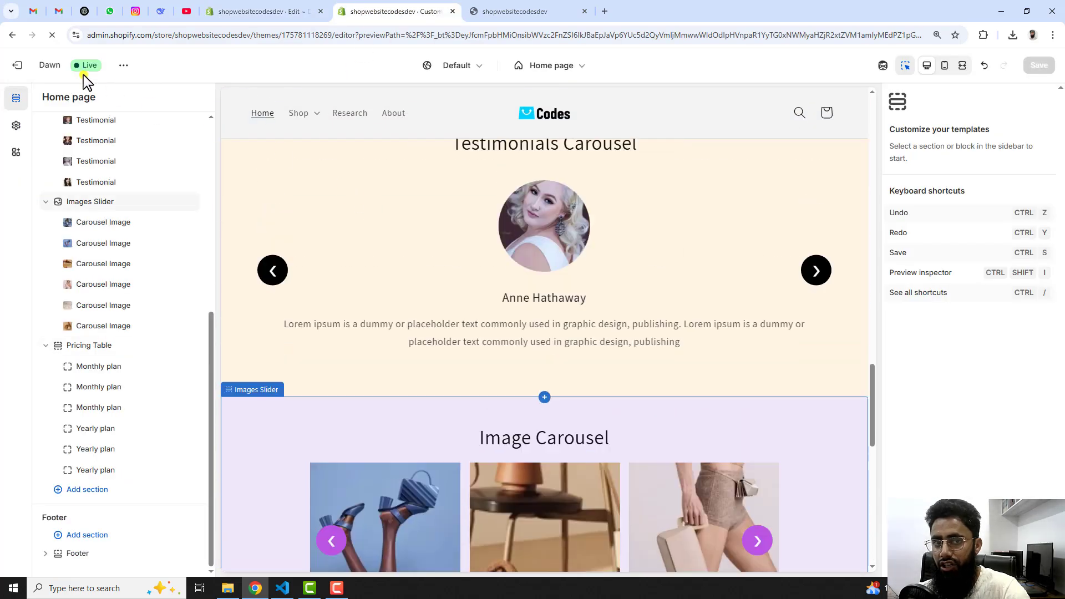
{"action": "left_click", "coordinate": [14, 68]}
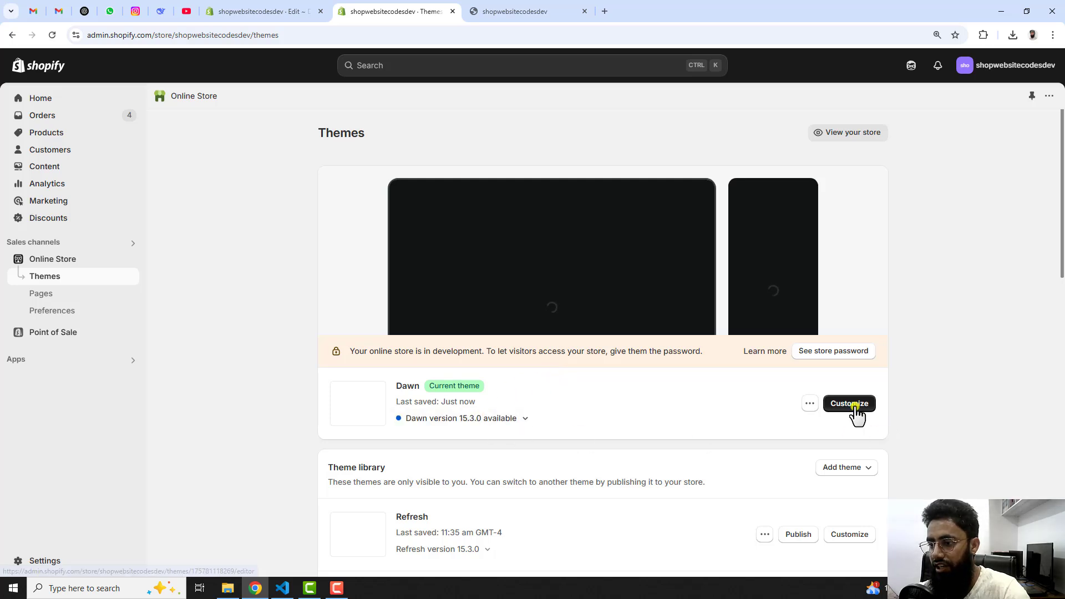
{"action": "left_click", "coordinate": [855, 409]}
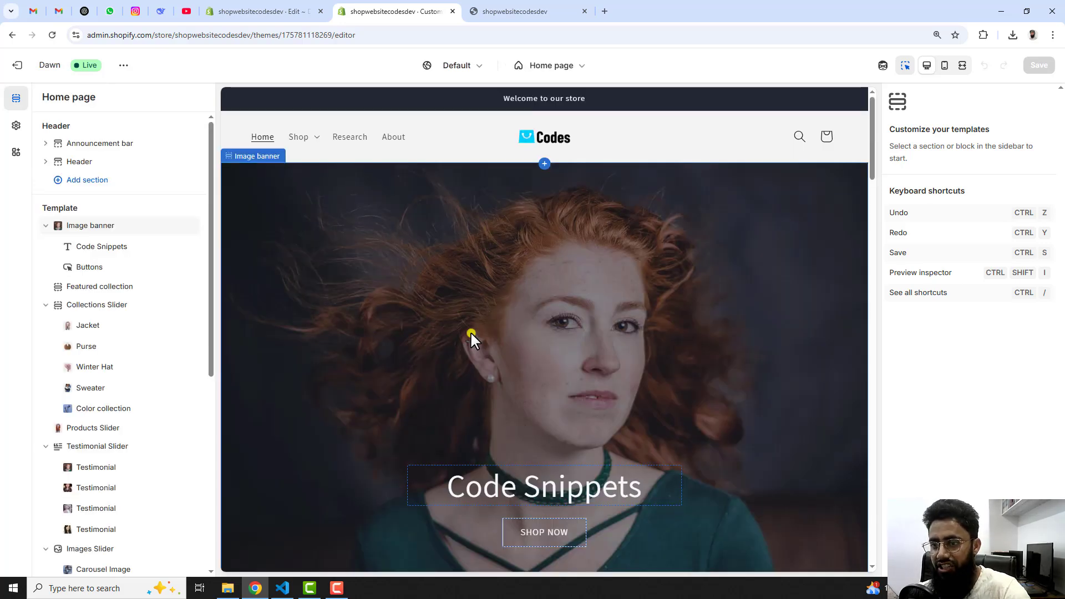
Find the Videos Slider section with the search term "vide" and add it below the Pricing Table in the home page template
{"action": "scroll", "coordinate": [382, 328], "scroll_direction": "down", "scroll_amount": 5}
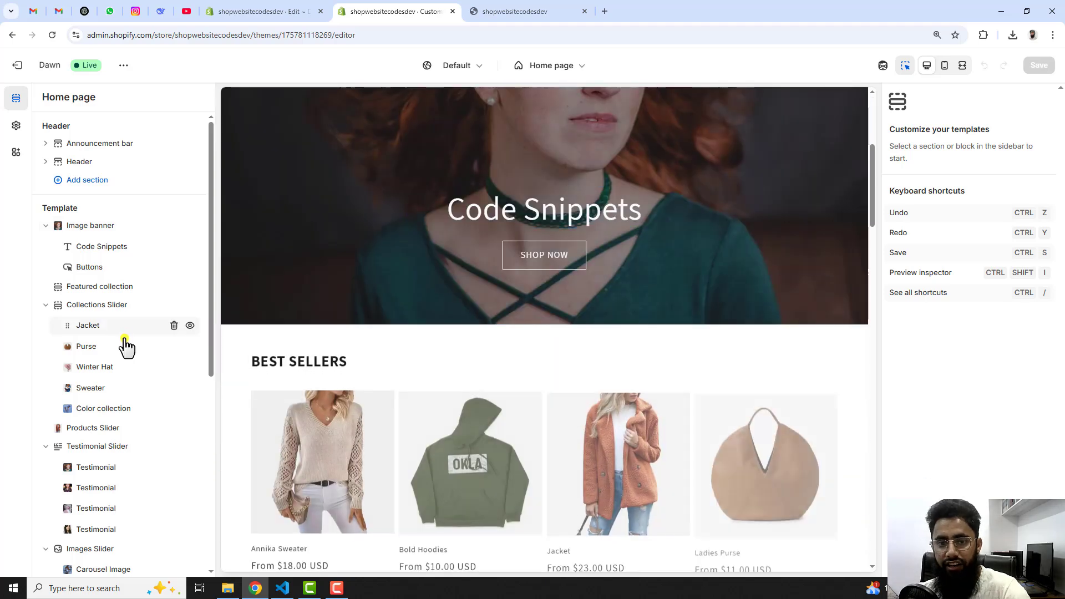
{"action": "scroll", "coordinate": [118, 349], "scroll_direction": "down", "scroll_amount": 6}
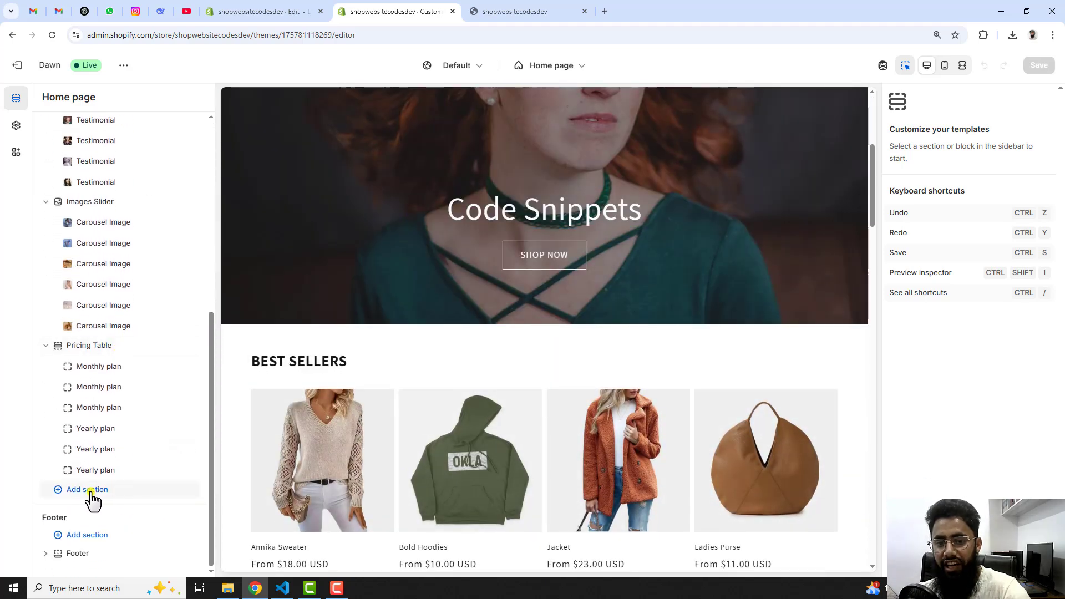
{"action": "left_click", "coordinate": [101, 491]}
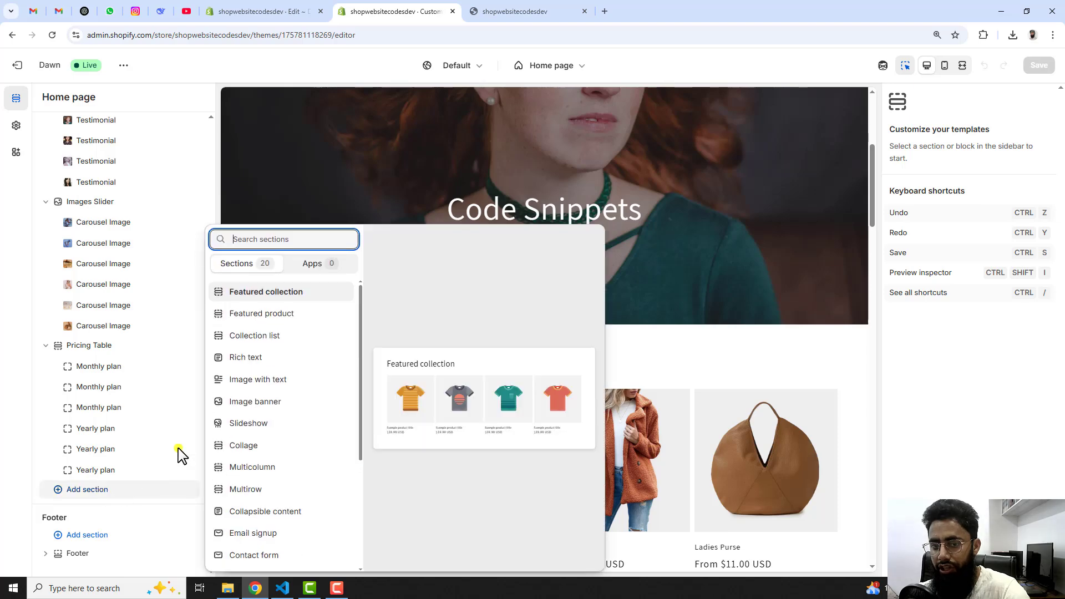
{"action": "type", "text": "vid"}
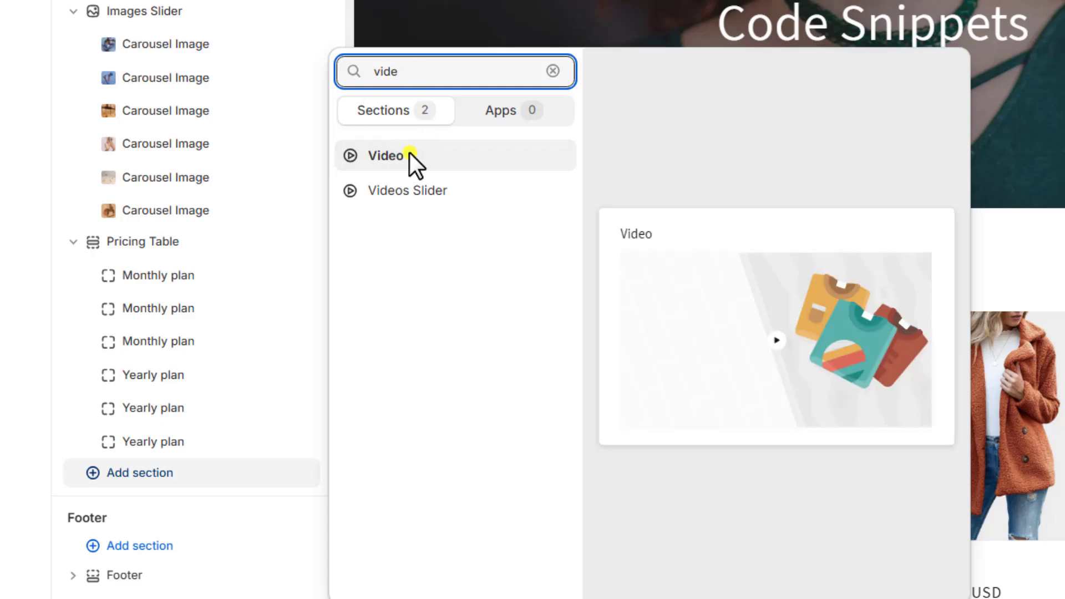
{"action": "type", "text": "e"}
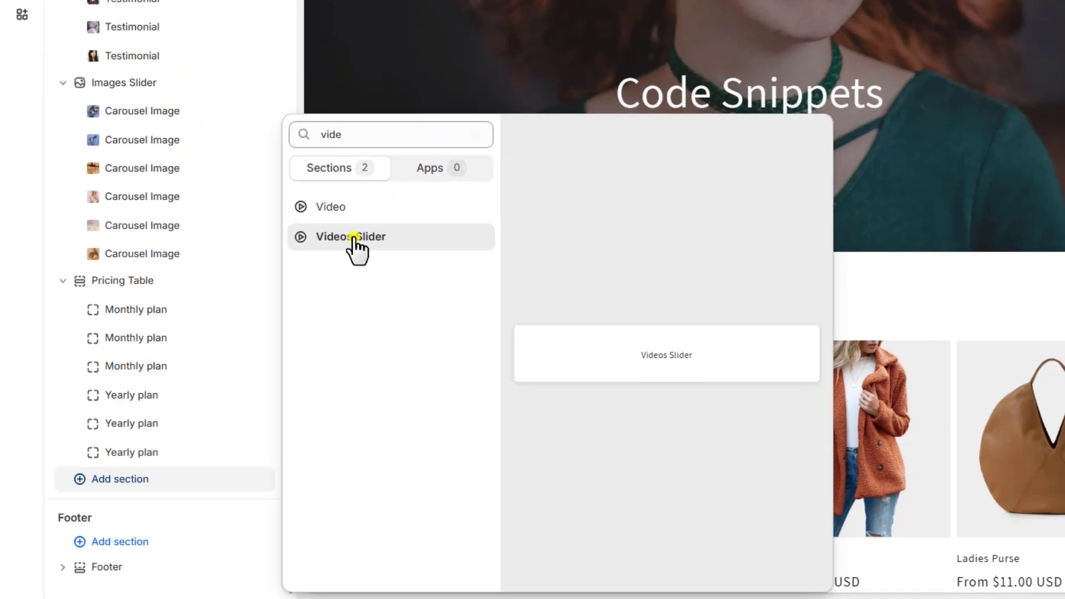
{"action": "left_click", "coordinate": [407, 190]}
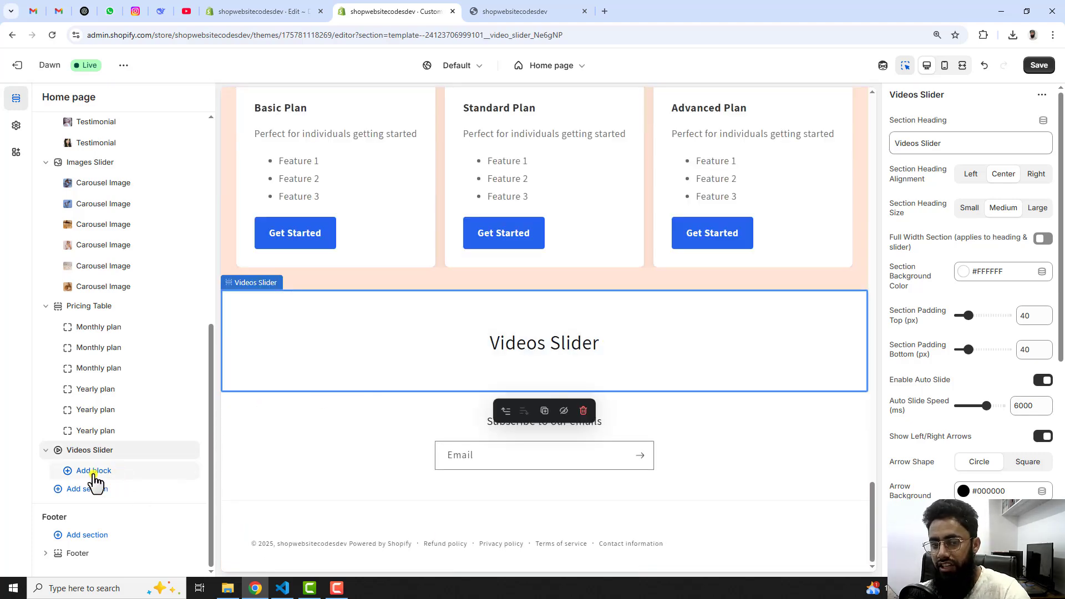
Add five Carousel Video blocks to the Videos Slider section
{"action": "left_click", "coordinate": [110, 476]}
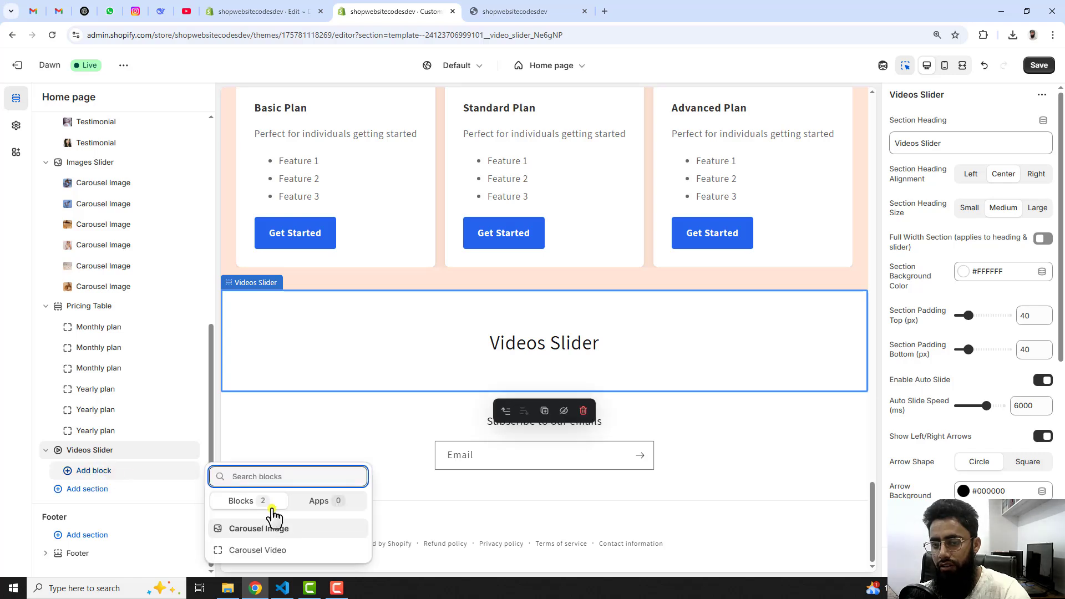
{"action": "left_click", "coordinate": [271, 551]}
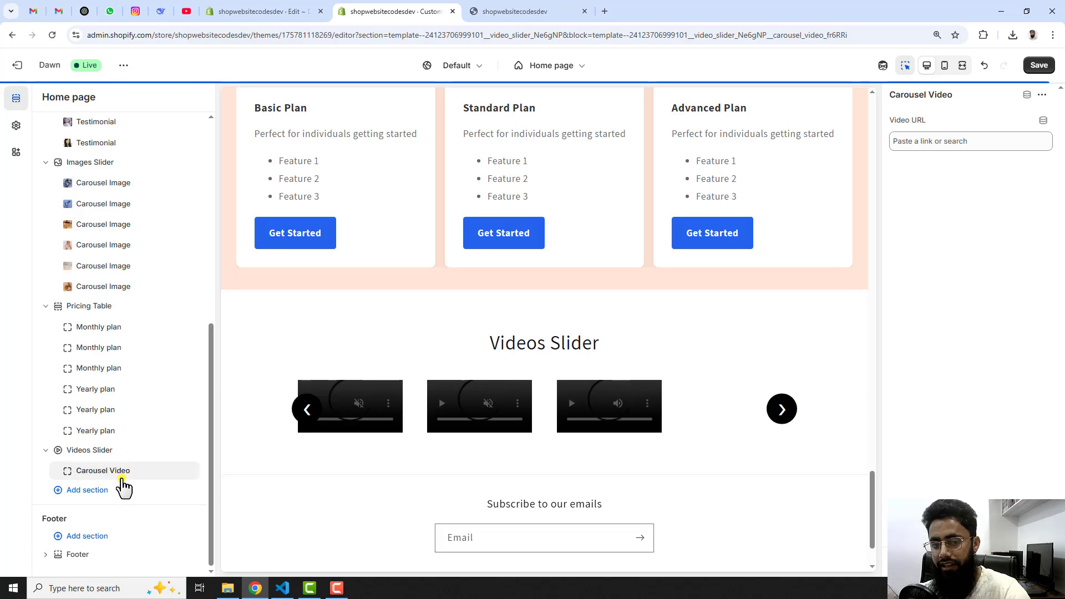
{"action": "left_click", "coordinate": [131, 482]}
{"action": "left_click", "coordinate": [270, 553]}
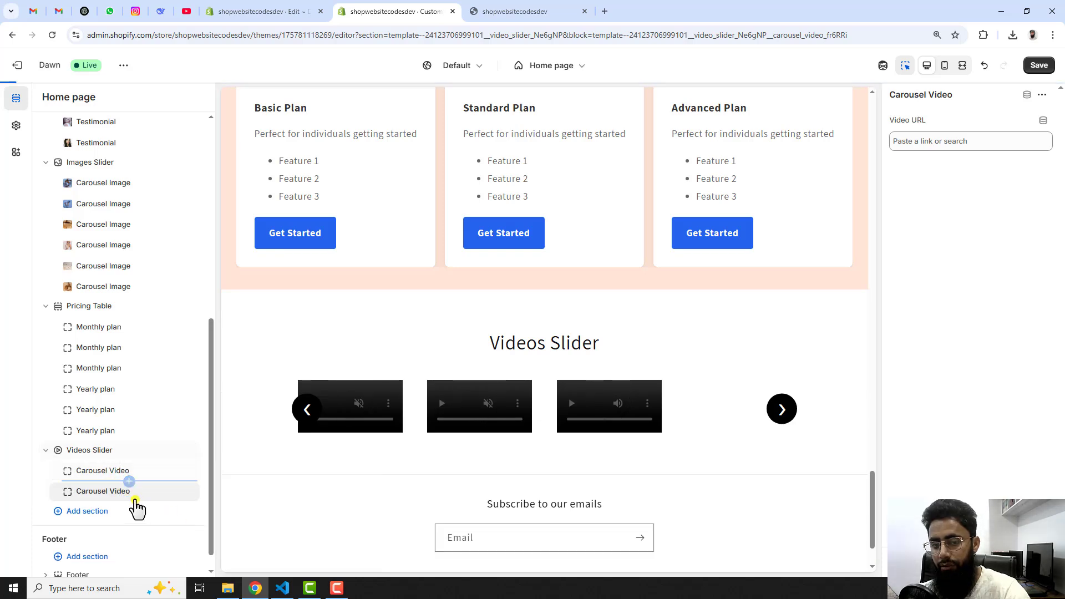
{"action": "left_click", "coordinate": [128, 504]}
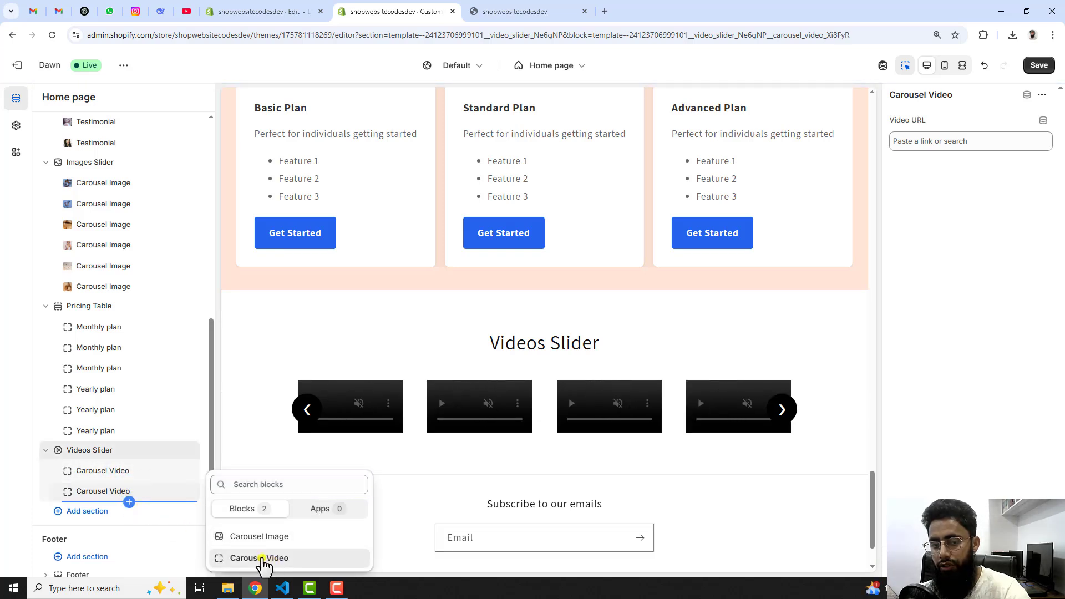
{"action": "left_click", "coordinate": [264, 556]}
{"action": "left_click", "coordinate": [130, 527]}
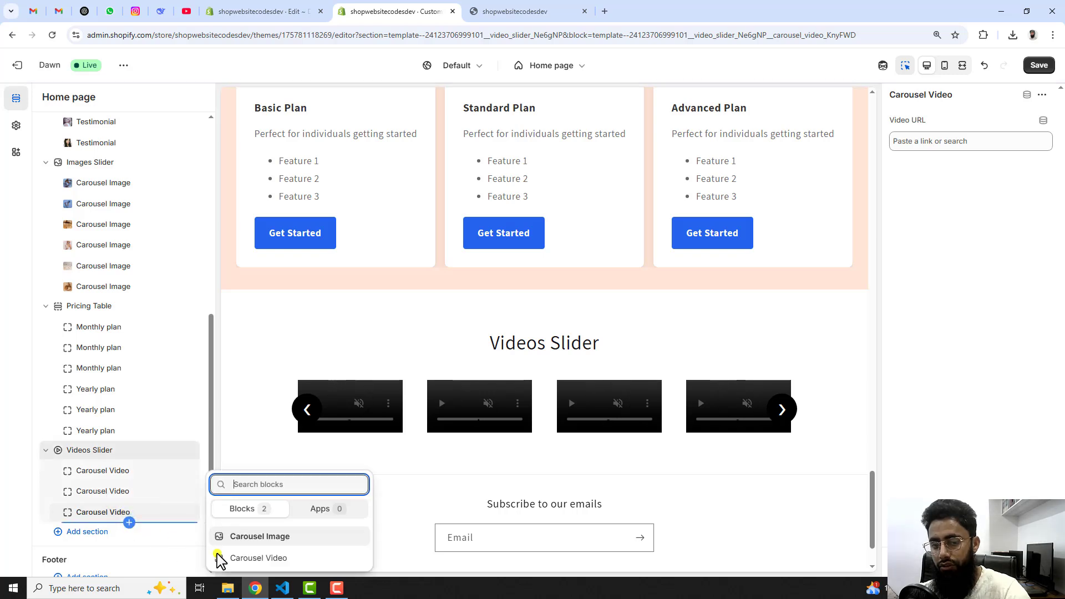
{"action": "left_click", "coordinate": [280, 558]}
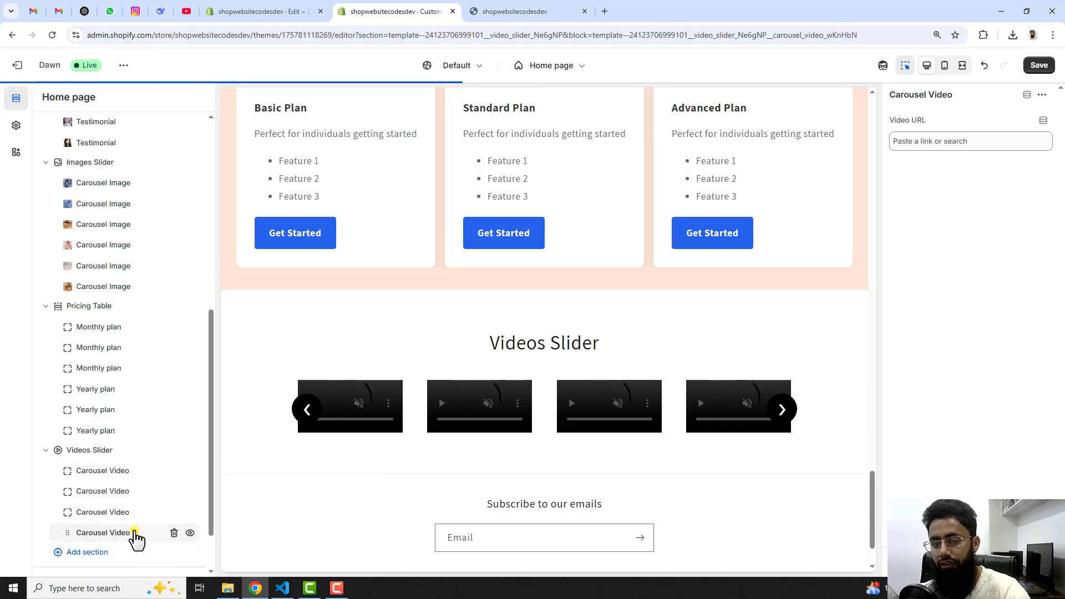
{"action": "scroll", "coordinate": [136, 538], "scroll_direction": "down", "scroll_amount": 2}
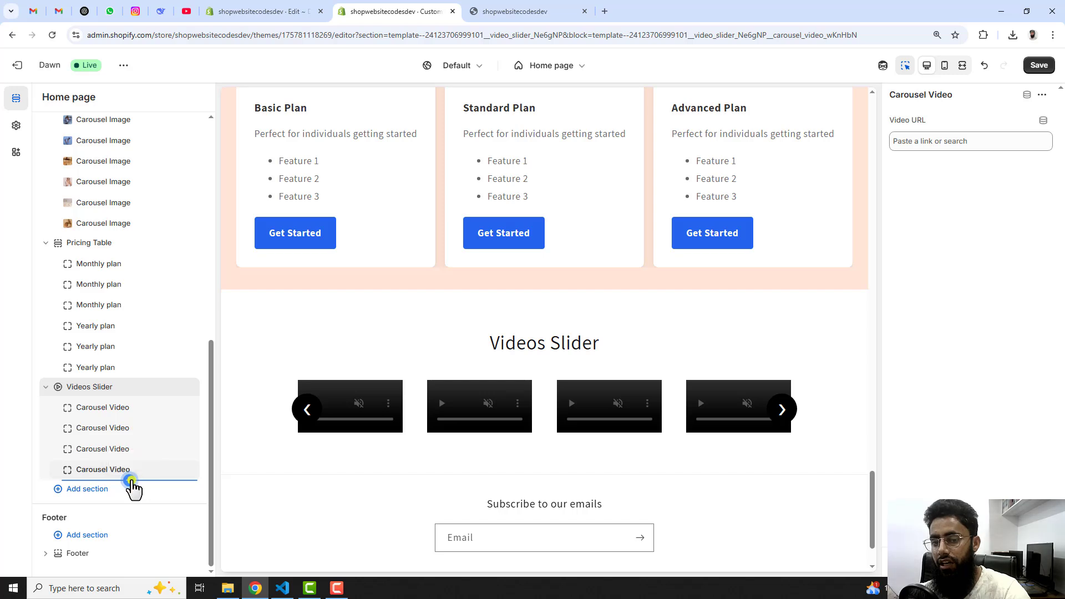
{"action": "left_click", "coordinate": [132, 481]}
{"action": "left_click", "coordinate": [276, 558]}
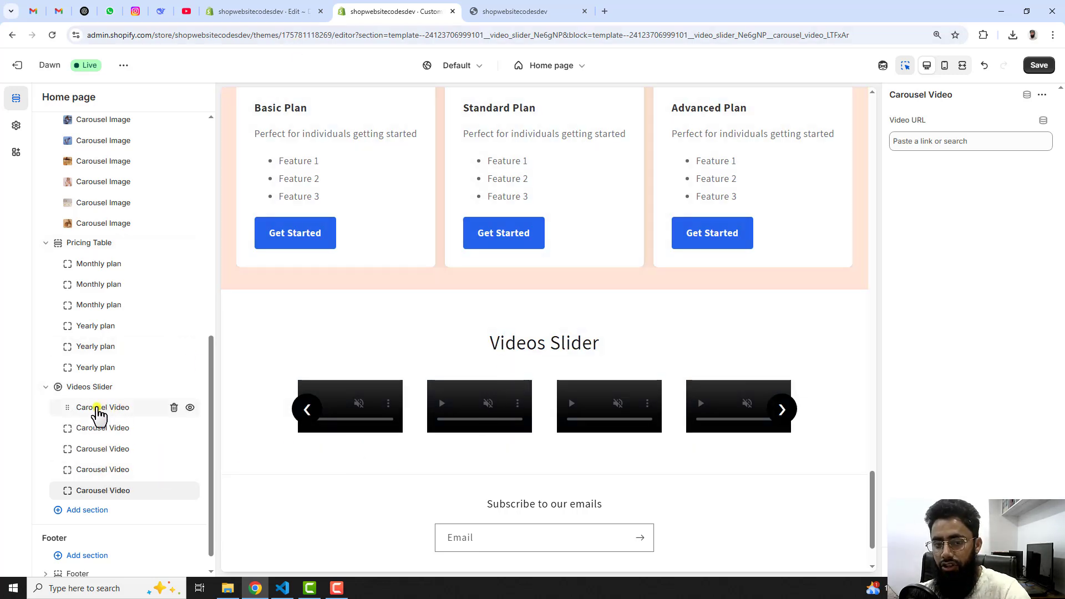
Select the first Carousel Video block's Video URL setting and open the store's Content Files page in a separate browser tab
{"action": "left_click", "coordinate": [106, 412]}
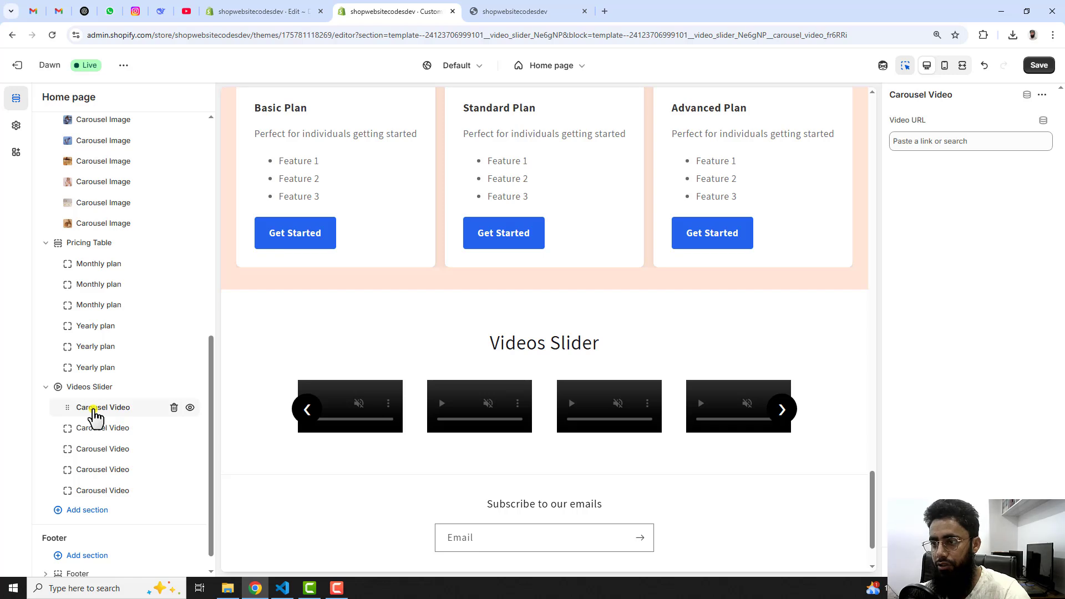
{"action": "left_click", "coordinate": [975, 140]}
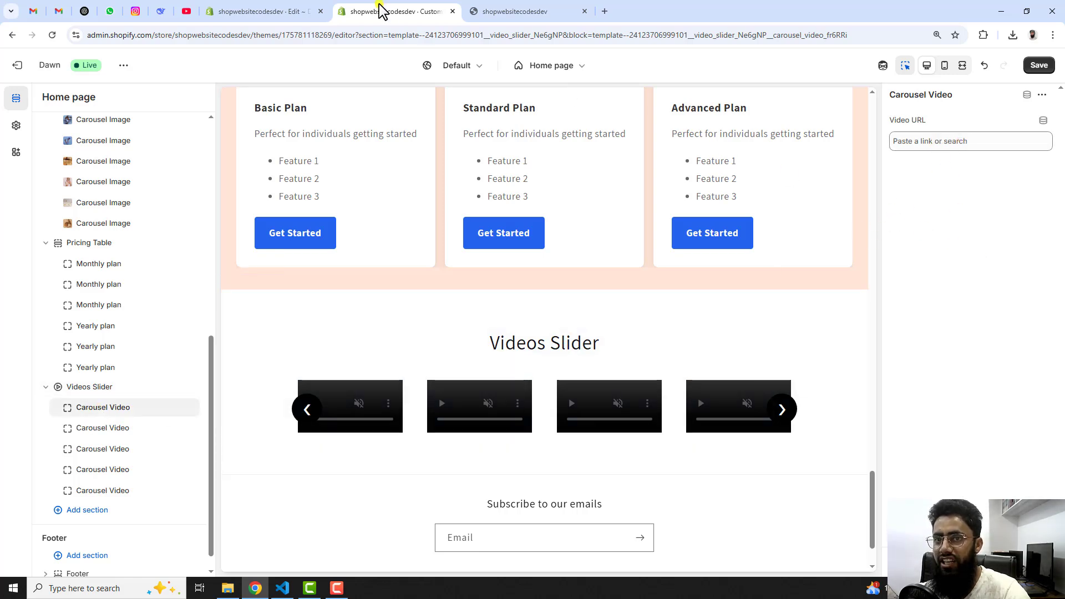
{"action": "left_click", "coordinate": [279, 8]}
{"action": "left_click", "coordinate": [23, 66]}
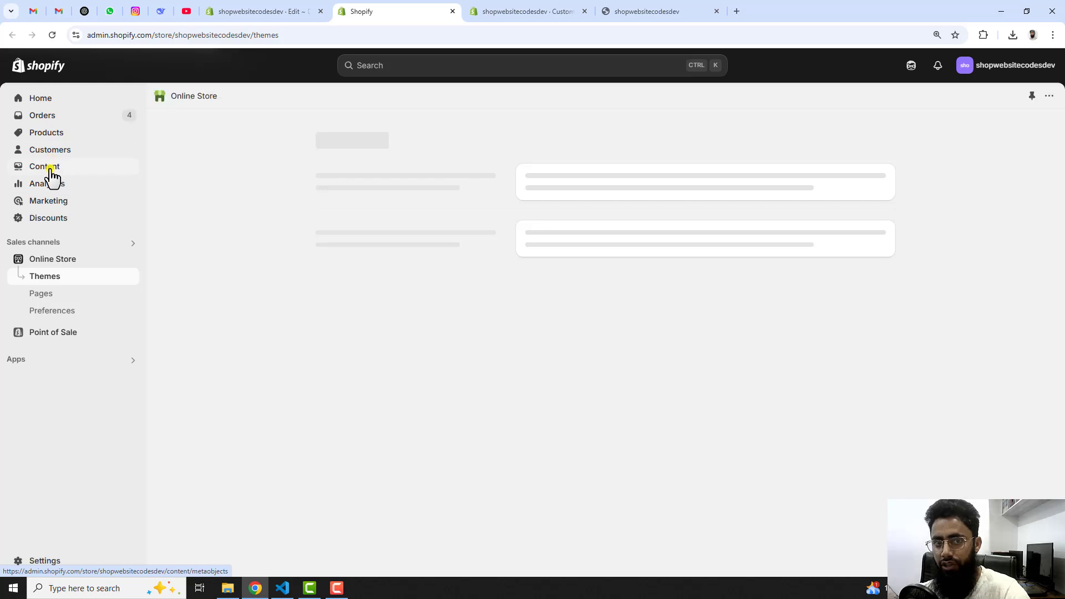
{"action": "left_click", "coordinate": [45, 167]}
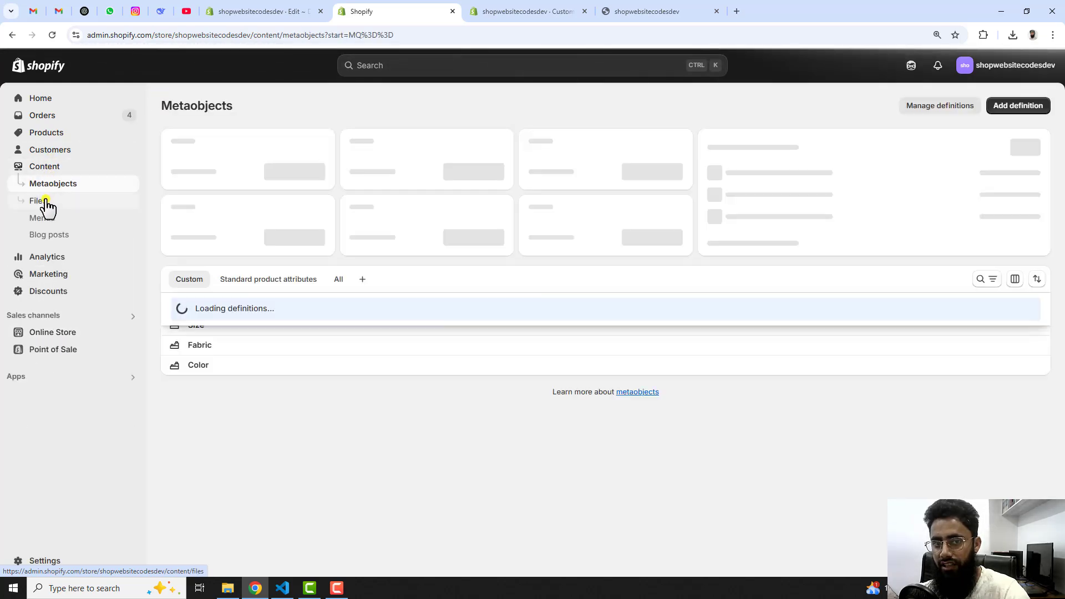
{"action": "left_click", "coordinate": [50, 206]}
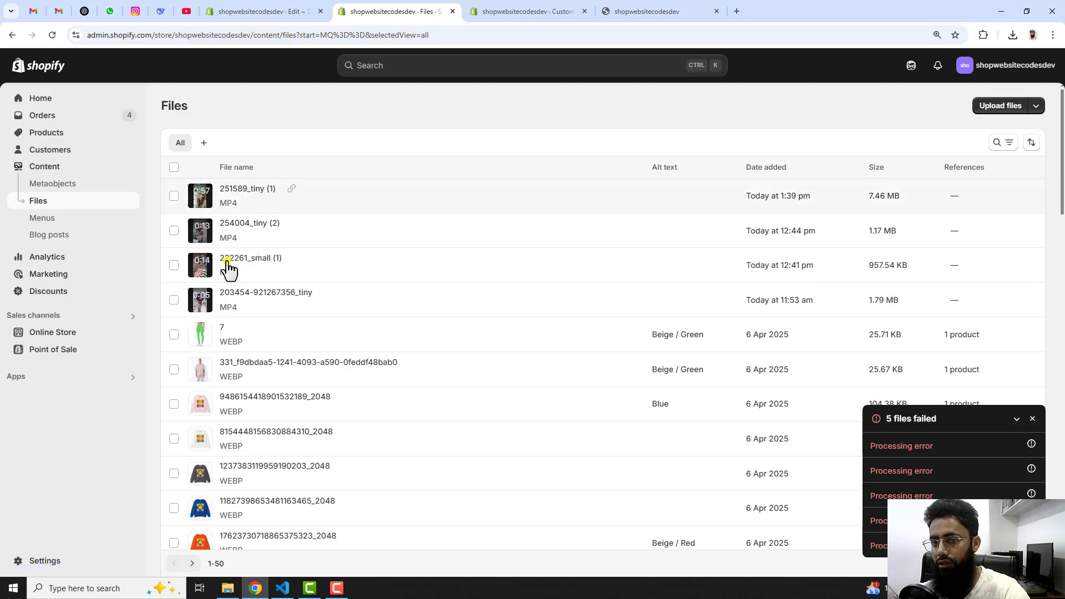
Filter the store's files by the Videos file type, and view the upload file chooser without uploading anything
{"action": "left_click", "coordinate": [1006, 144]}
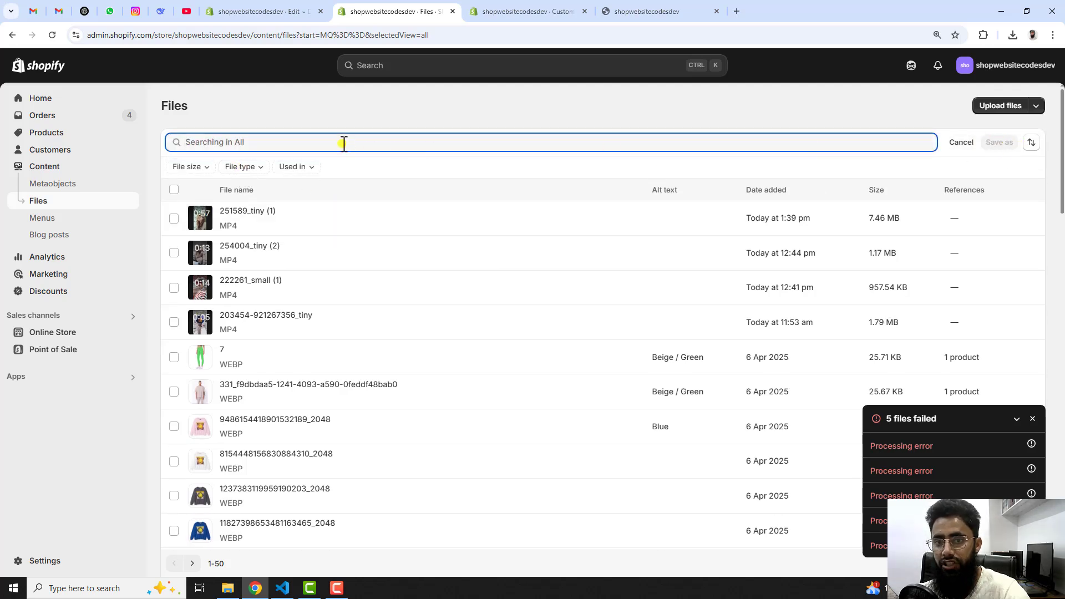
{"action": "left_click", "coordinate": [243, 167]}
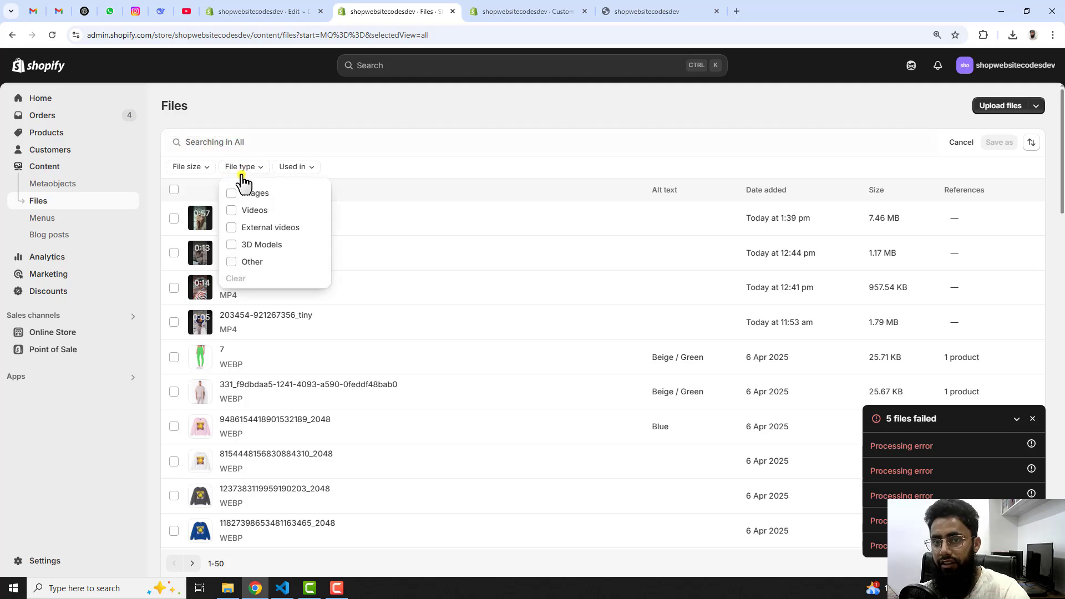
{"action": "left_click", "coordinate": [231, 211]}
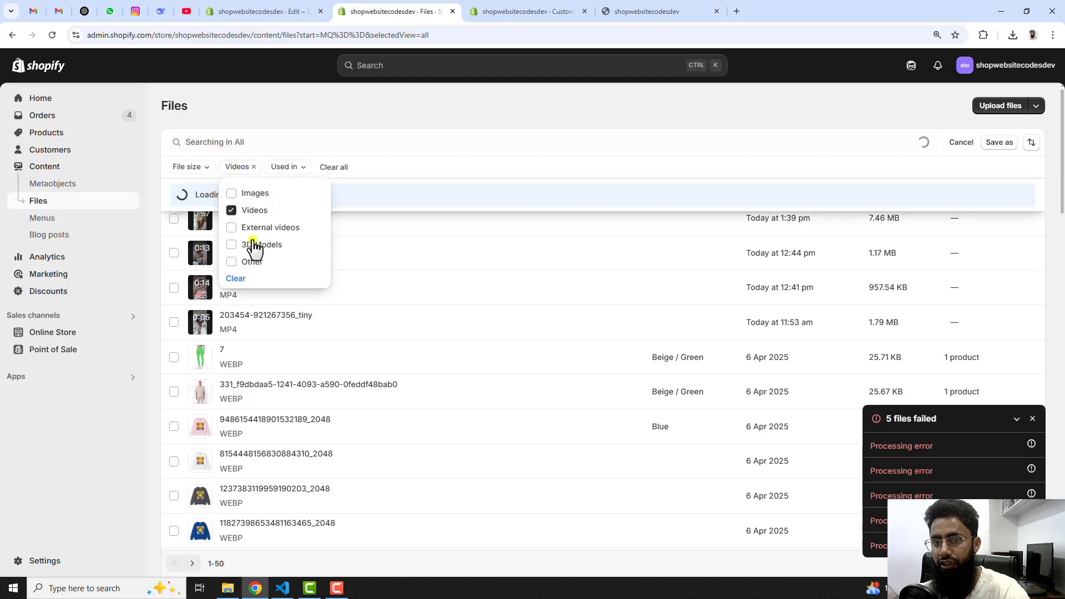
{"action": "left_click", "coordinate": [481, 136]}
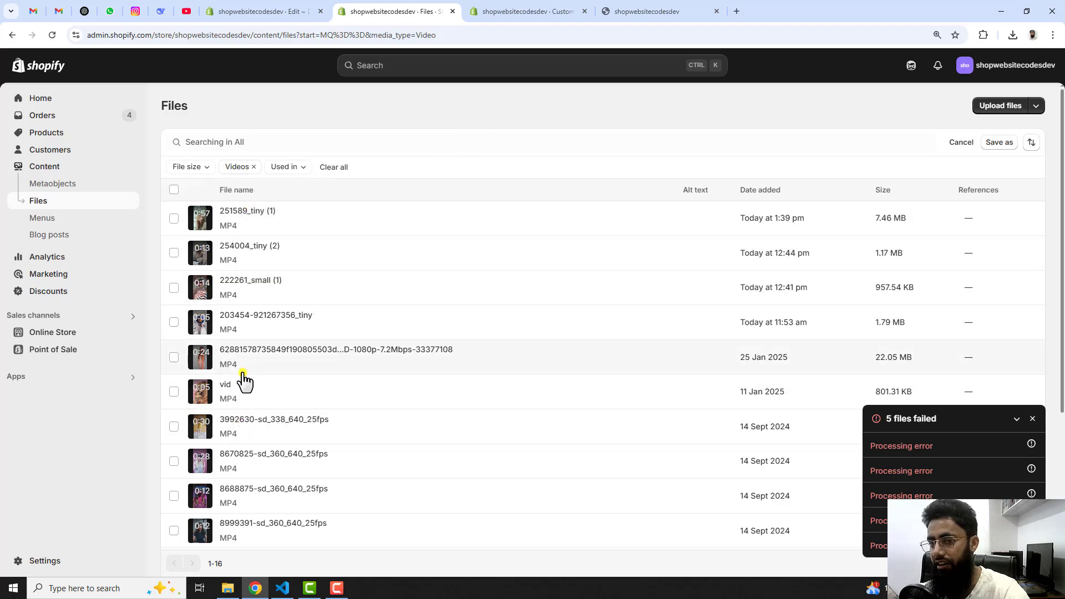
{"action": "left_click", "coordinate": [997, 107]}
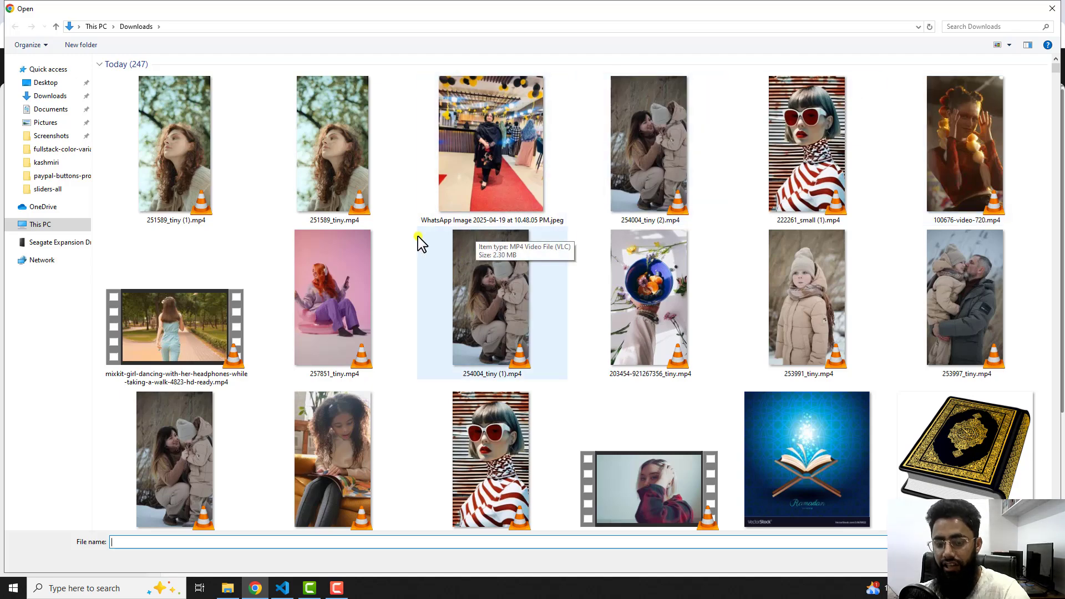
{"action": "key", "text": "Escape"}
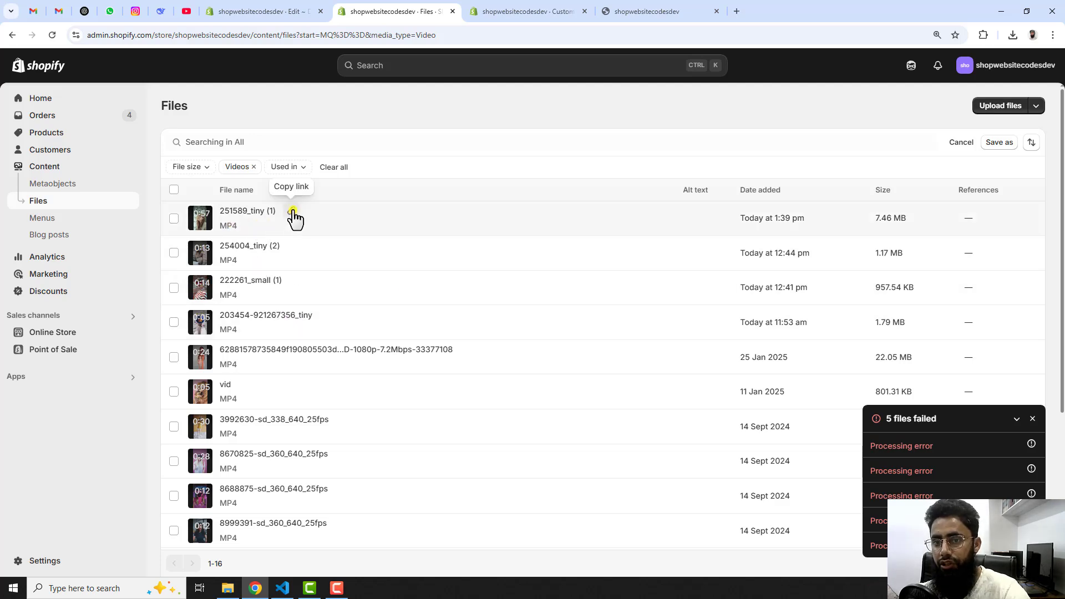
Set the first Carousel Video block's Video URL to the copied link of the file 251589_tiny (1)
{"action": "left_click", "coordinate": [304, 10]}
{"action": "left_click", "coordinate": [518, 10]}
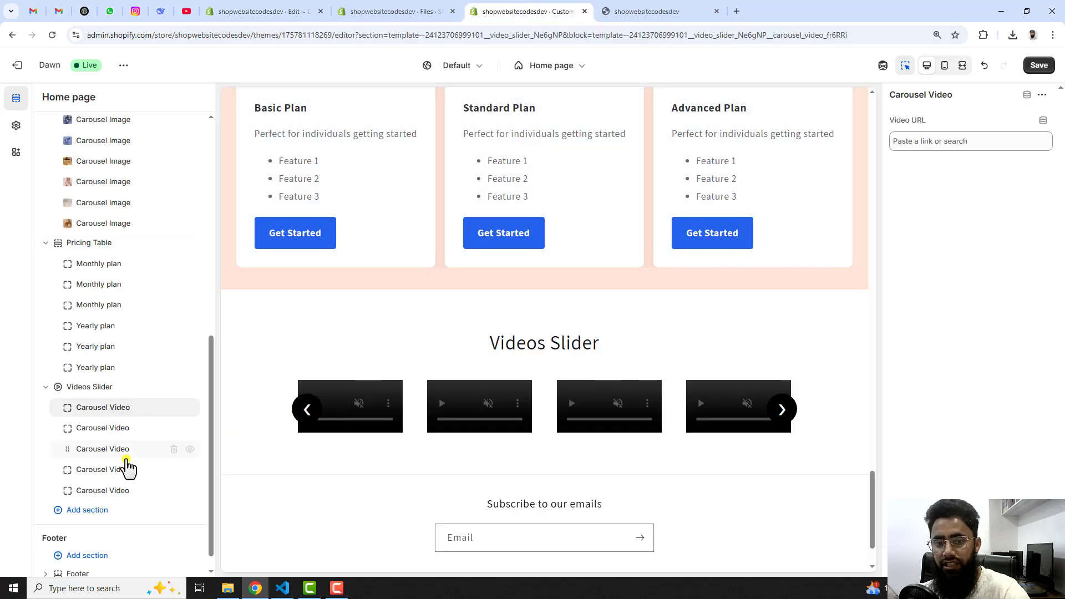
{"action": "left_click", "coordinate": [976, 140]}
{"action": "key", "text": "ctrl+v"}
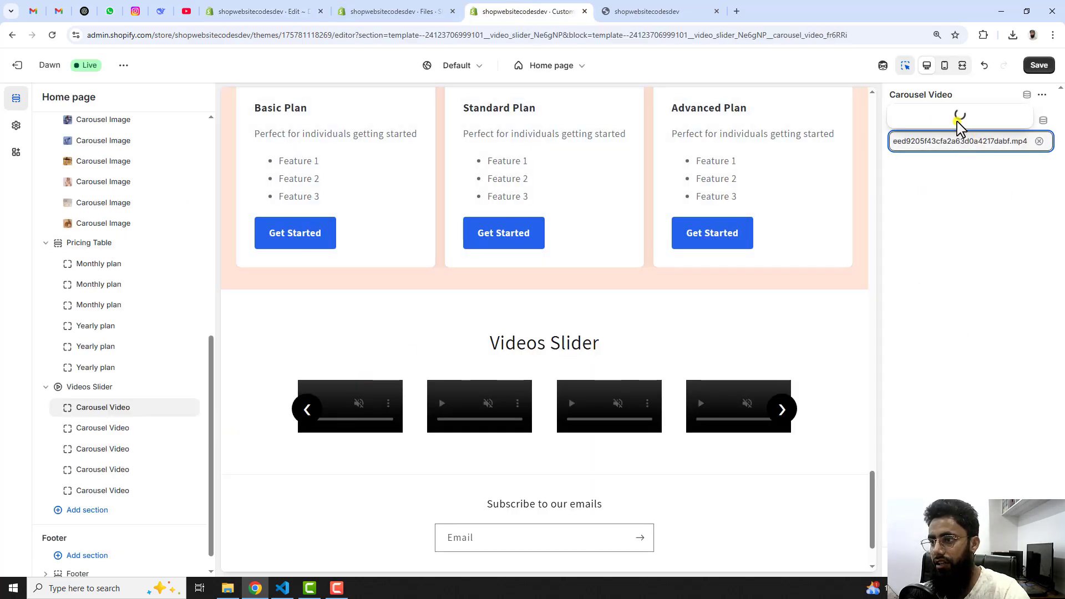
{"action": "left_click", "coordinate": [954, 99]}
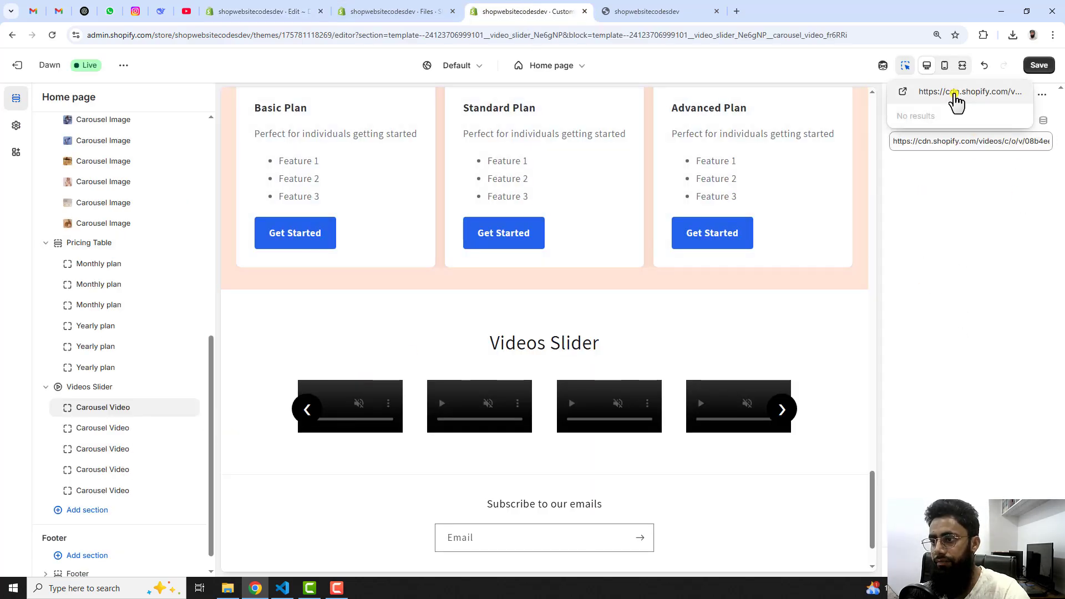
Copy the link of the file 222261_small (1) and set it as the second Carousel Video block's Video URL
{"action": "left_click", "coordinate": [285, 10]}
{"action": "left_click", "coordinate": [394, 10]}
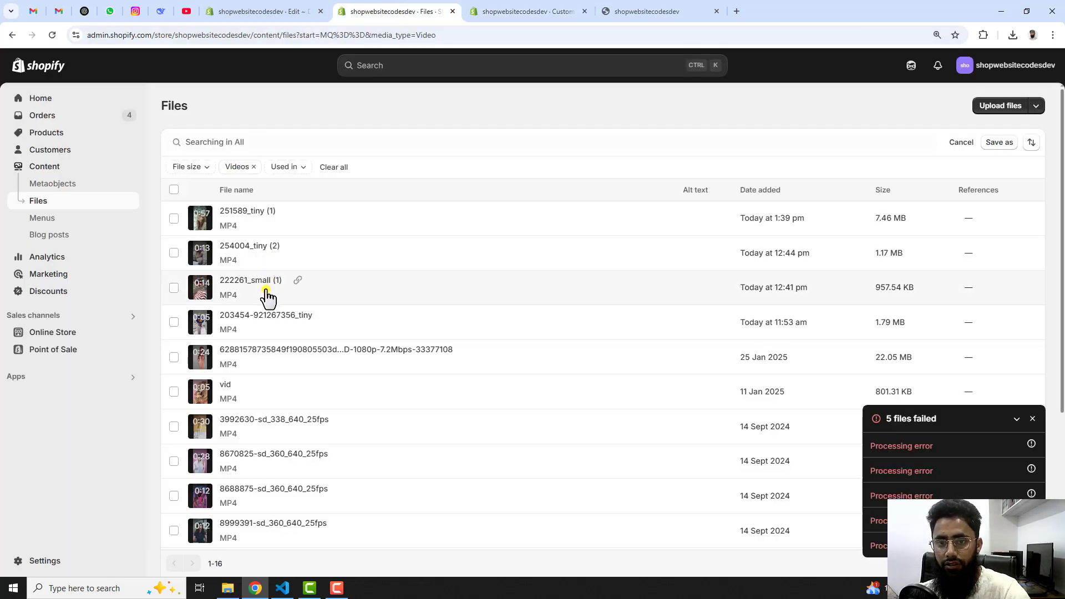
{"action": "left_click", "coordinate": [310, 11]}
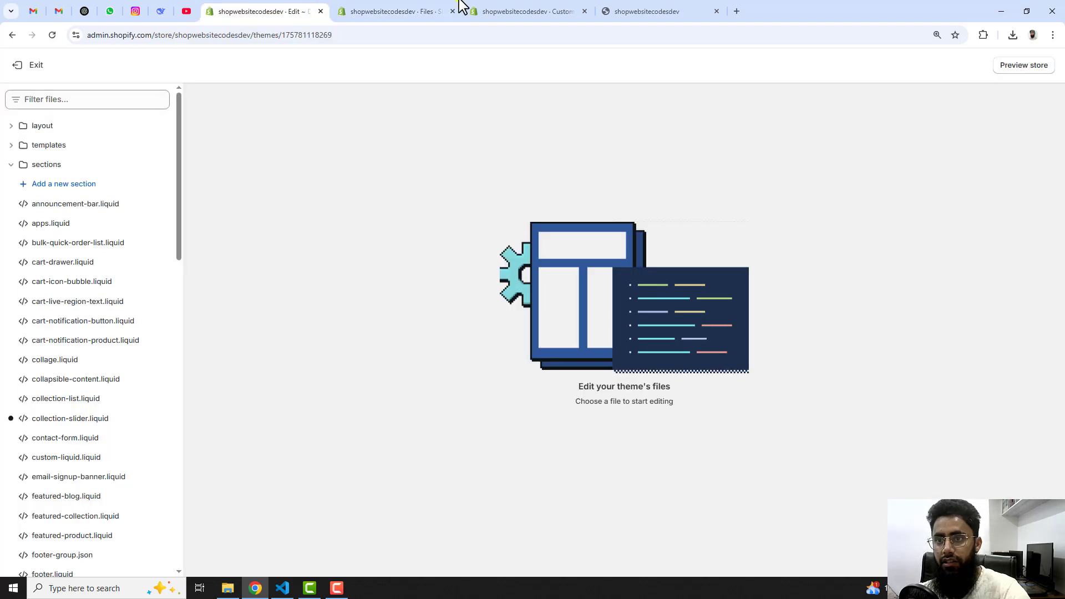
{"action": "left_click", "coordinate": [516, 12]}
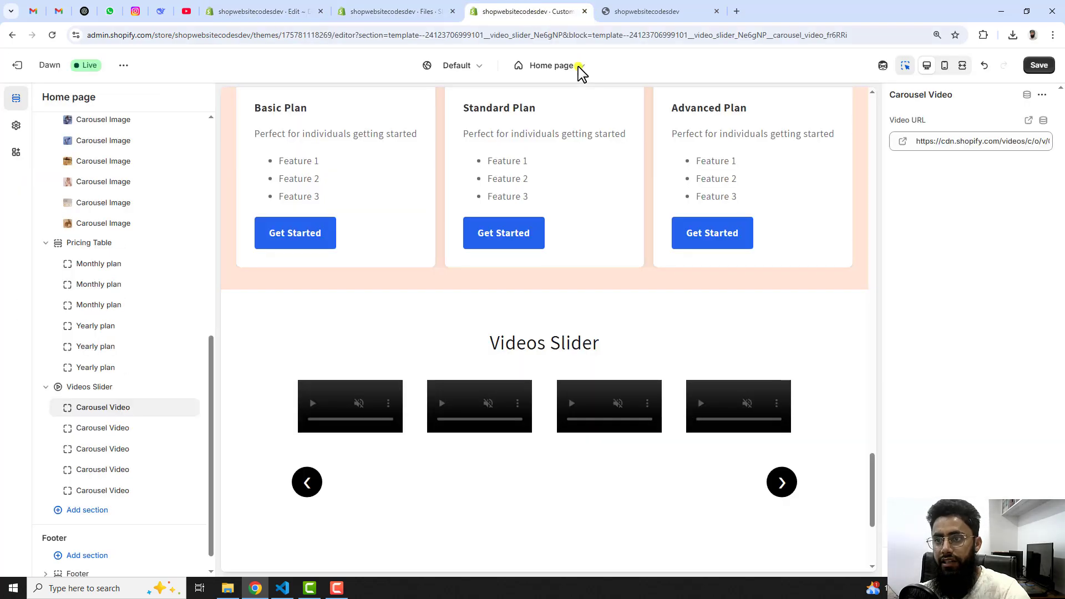
{"action": "left_click", "coordinate": [94, 437]}
{"action": "left_click", "coordinate": [965, 142]}
{"action": "key", "text": "ctrl+v"}
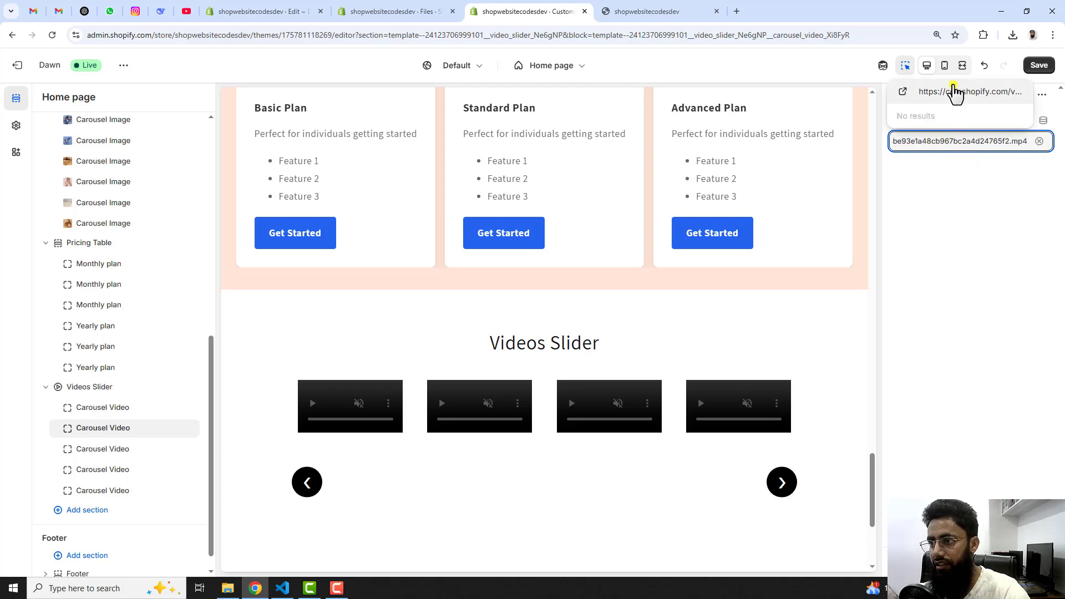
{"action": "left_click", "coordinate": [957, 93]}
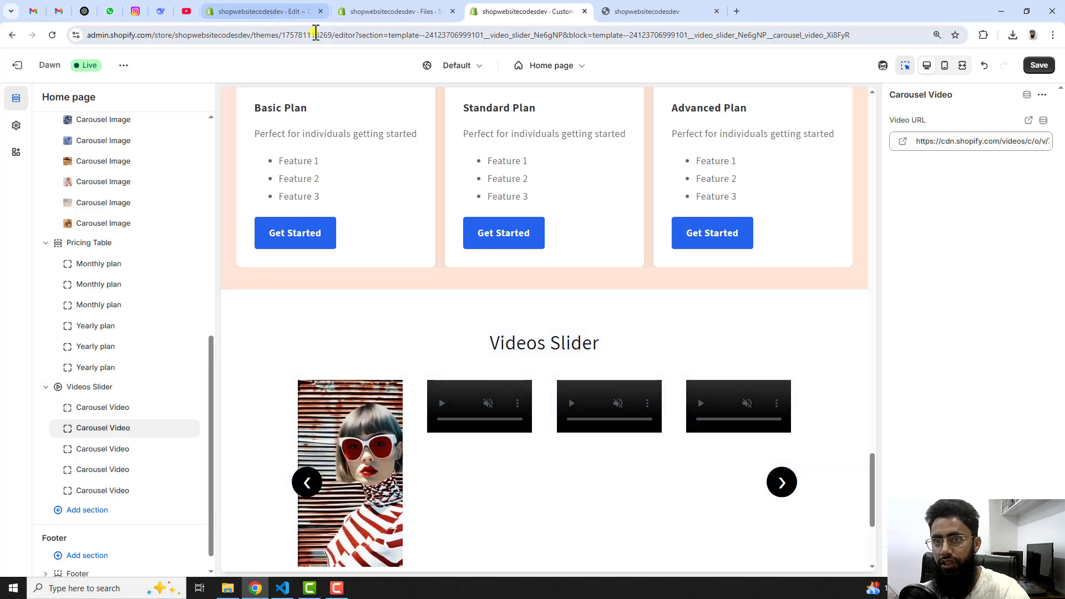
{"action": "left_click", "coordinate": [391, 12]}
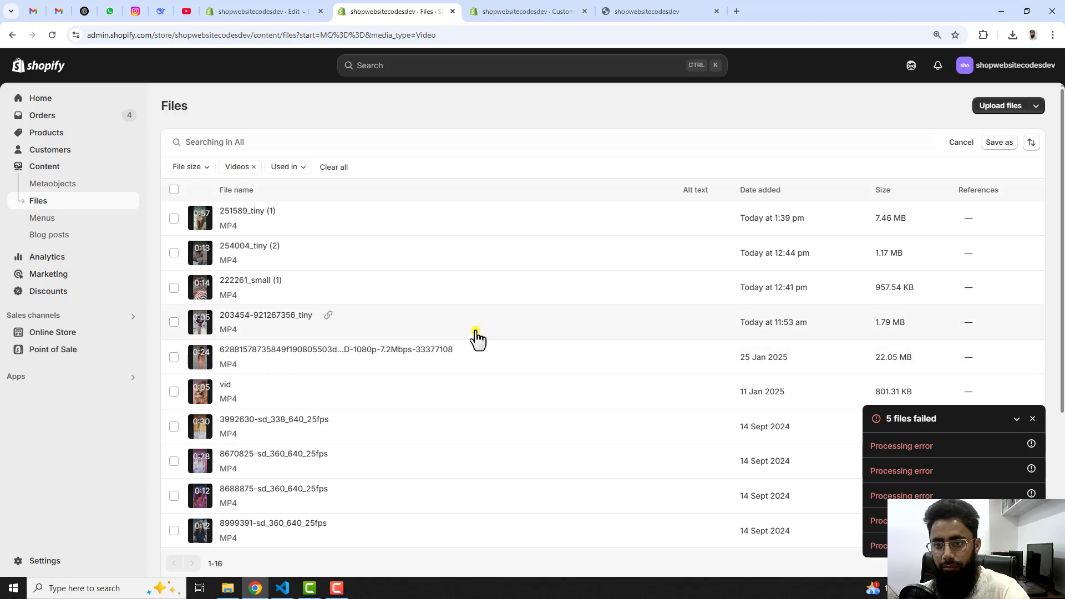
{"action": "left_click", "coordinate": [529, 11]}
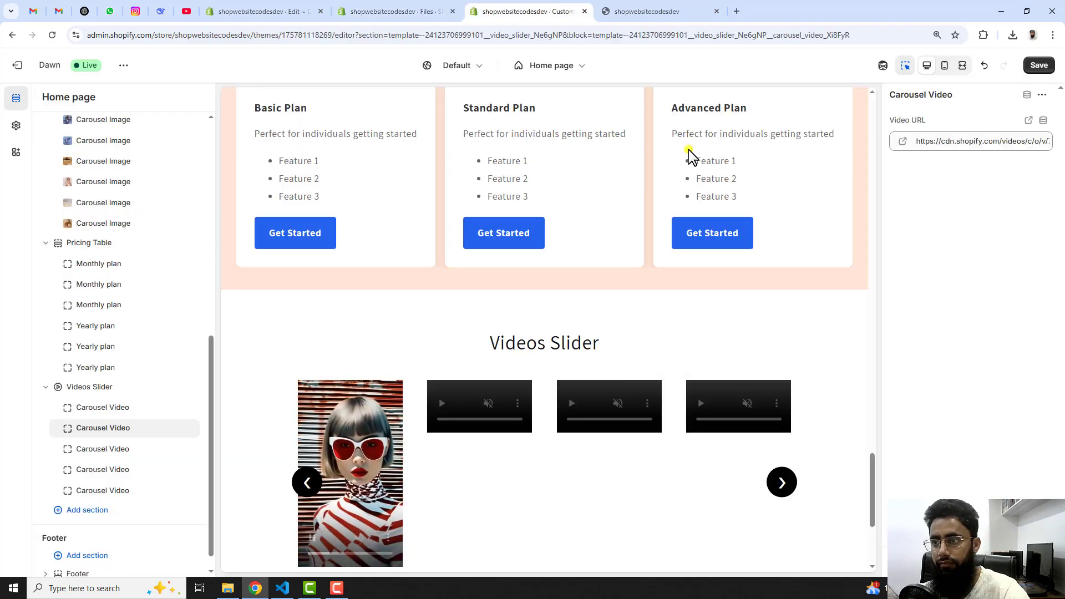
{"action": "left_click", "coordinate": [102, 451]}
{"action": "left_click", "coordinate": [960, 141]}
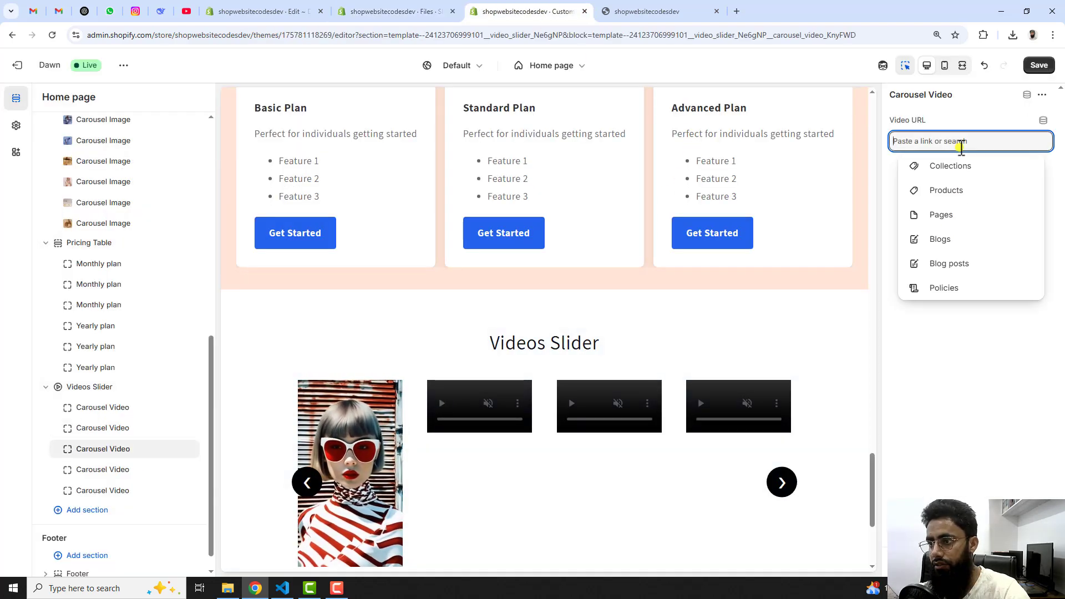
{"action": "key", "text": "ctrl+v"}
{"action": "left_click", "coordinate": [960, 168]}
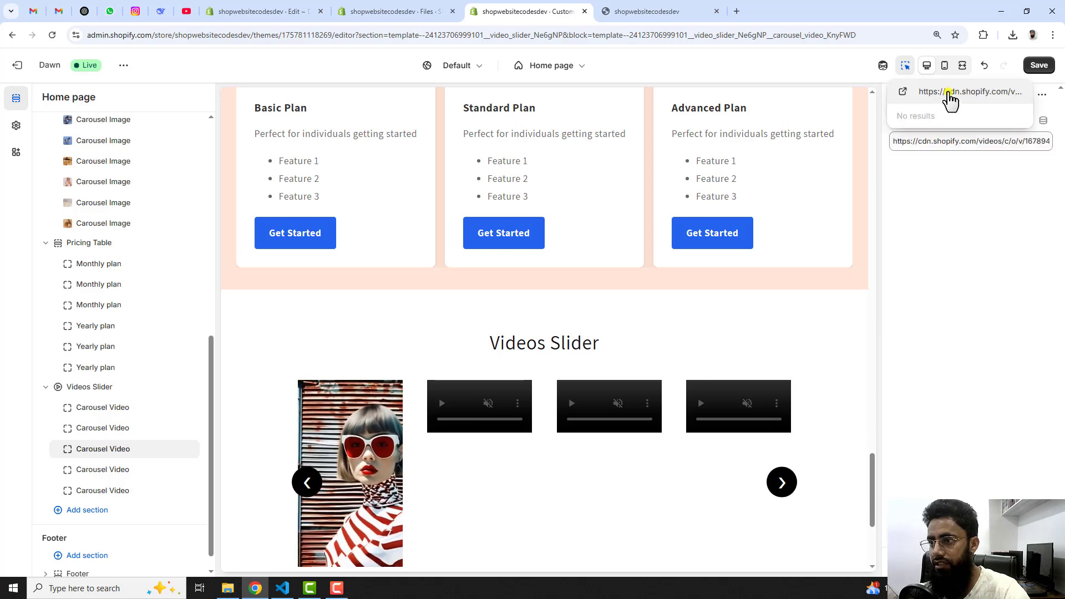
{"action": "left_click", "coordinate": [950, 95]}
Copy the link of the file 8688875-sd_360_640_25fps and set it as the fourth Carousel Video block's Video URL
{"action": "left_click", "coordinate": [388, 11]}
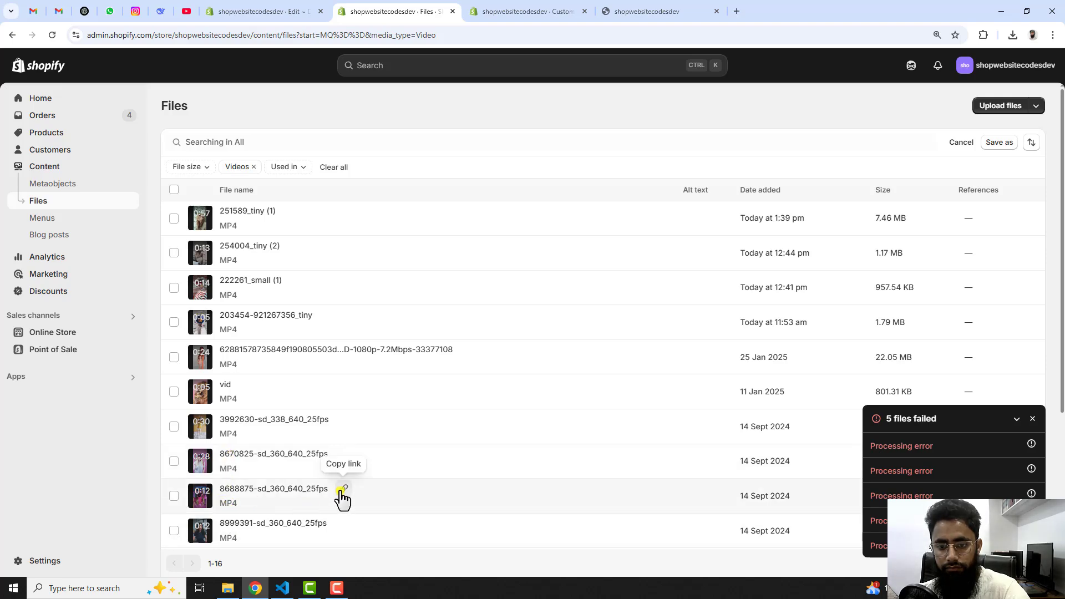
{"action": "left_click", "coordinate": [342, 490]}
{"action": "left_click", "coordinate": [502, 11]}
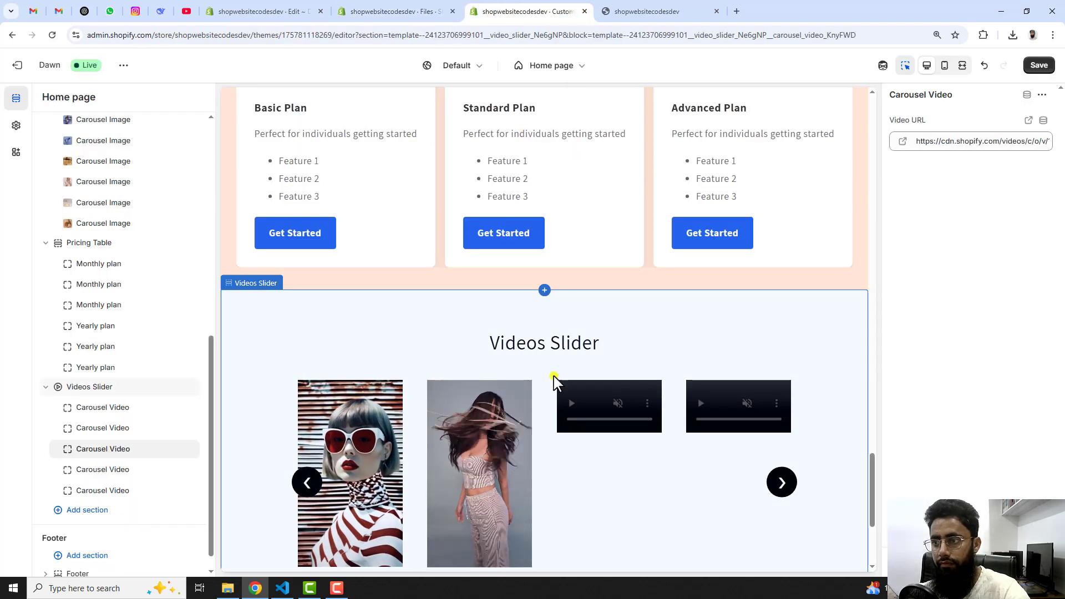
{"action": "left_click", "coordinate": [122, 472]}
{"action": "left_click", "coordinate": [960, 141]}
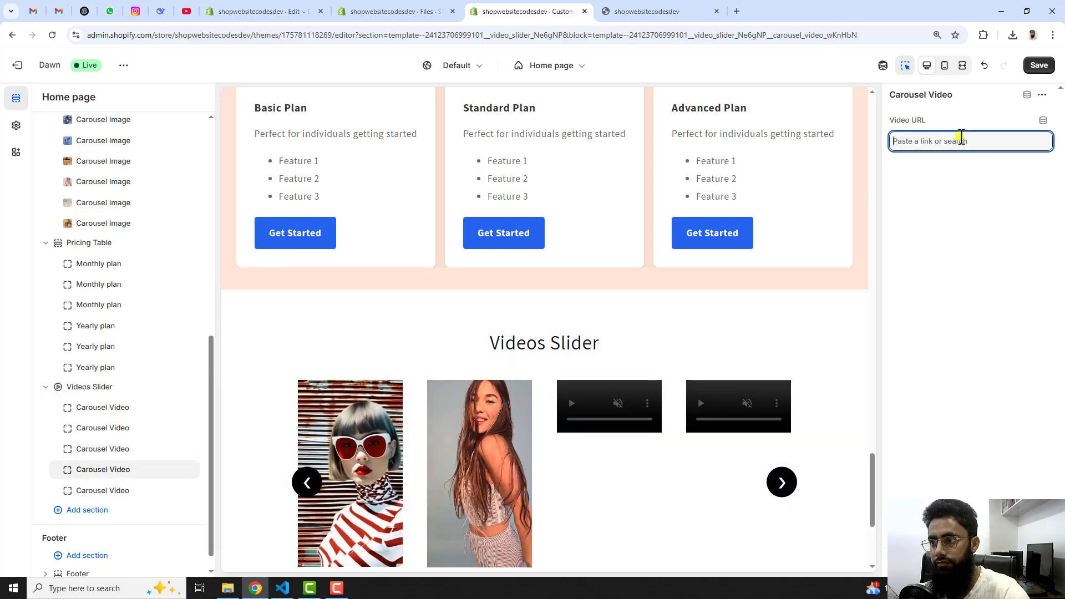
{"action": "key", "text": "ctrl+v"}
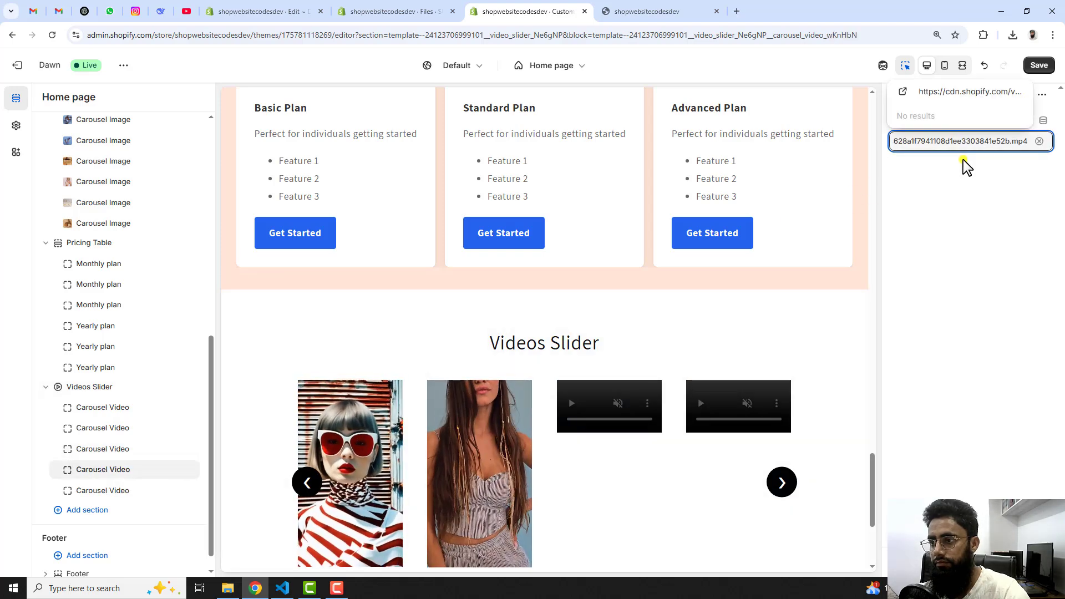
{"action": "left_click", "coordinate": [957, 93]}
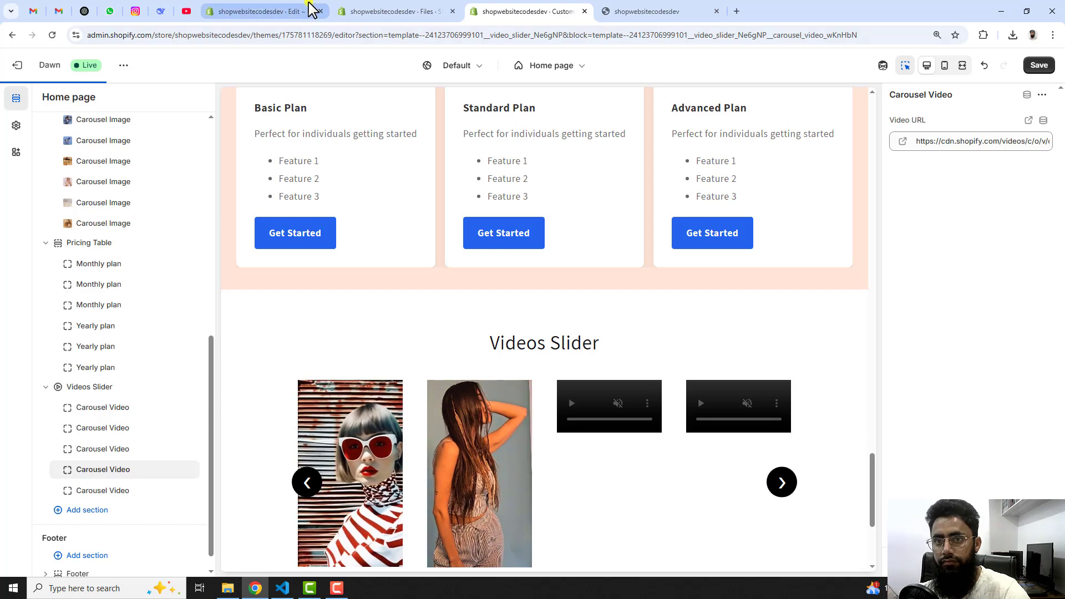
Set the fifth Carousel Video block's Video URL to the link of the file 8999391-sd_360_640_25fps and save the home page template
{"action": "left_click", "coordinate": [394, 10]}
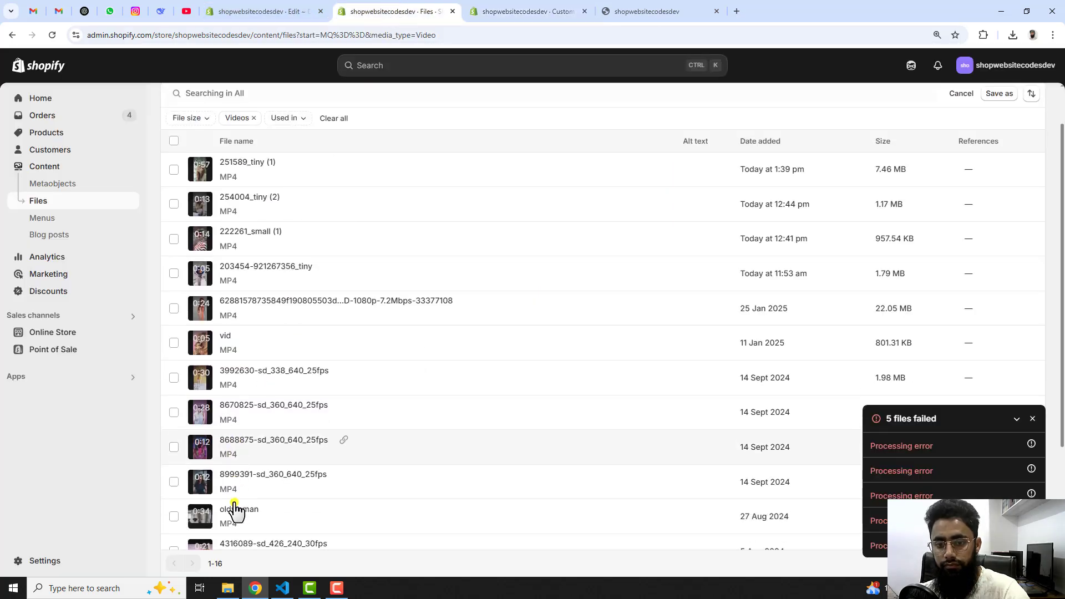
{"action": "scroll", "coordinate": [235, 511], "scroll_direction": "down", "scroll_amount": 1}
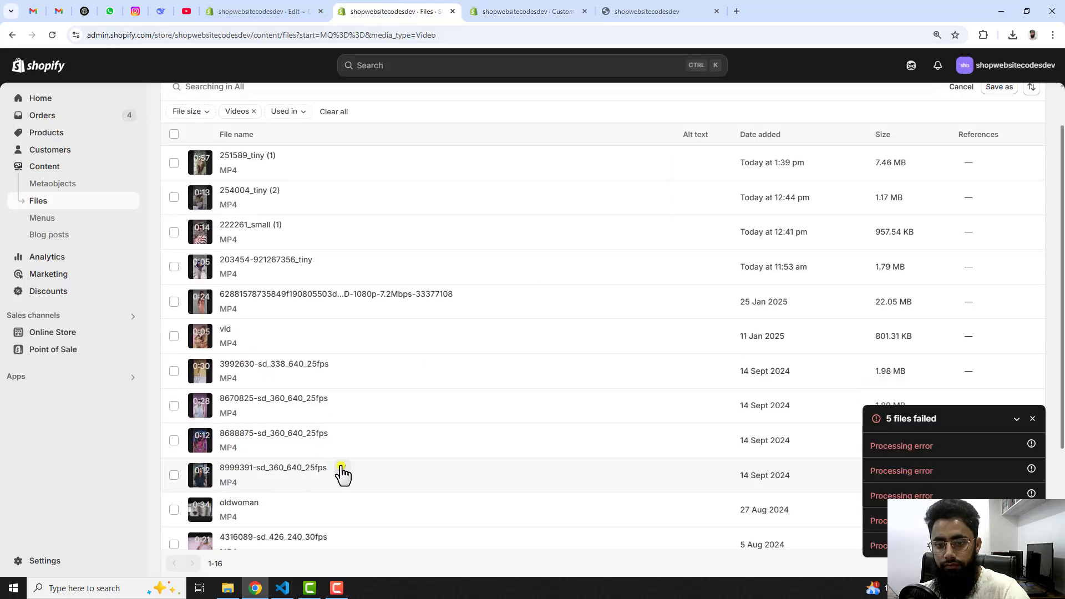
{"action": "left_click", "coordinate": [536, 8]}
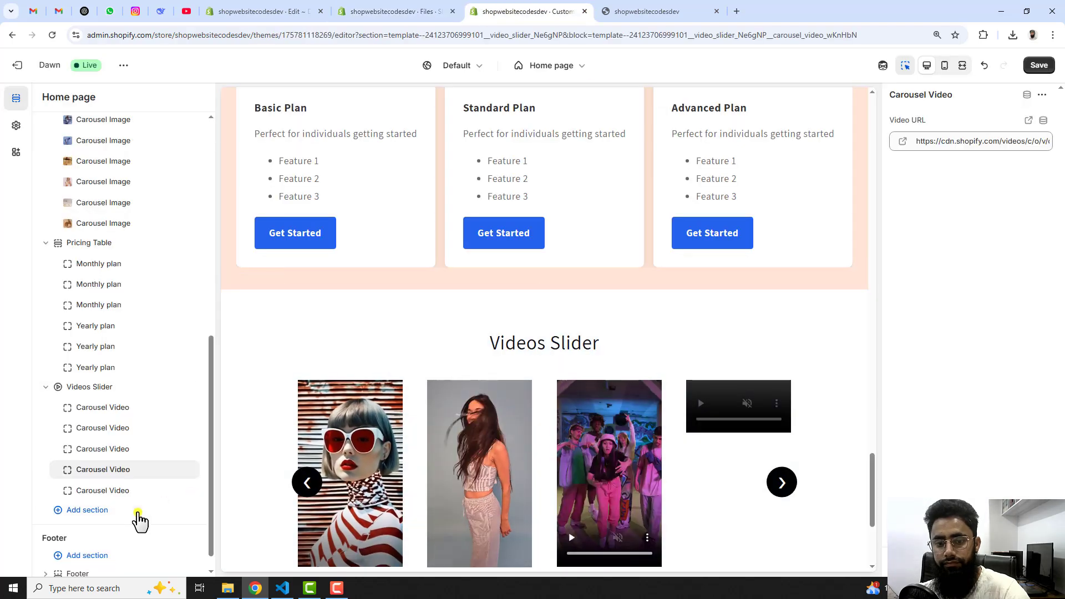
{"action": "left_click", "coordinate": [115, 491]}
{"action": "left_click", "coordinate": [993, 140]}
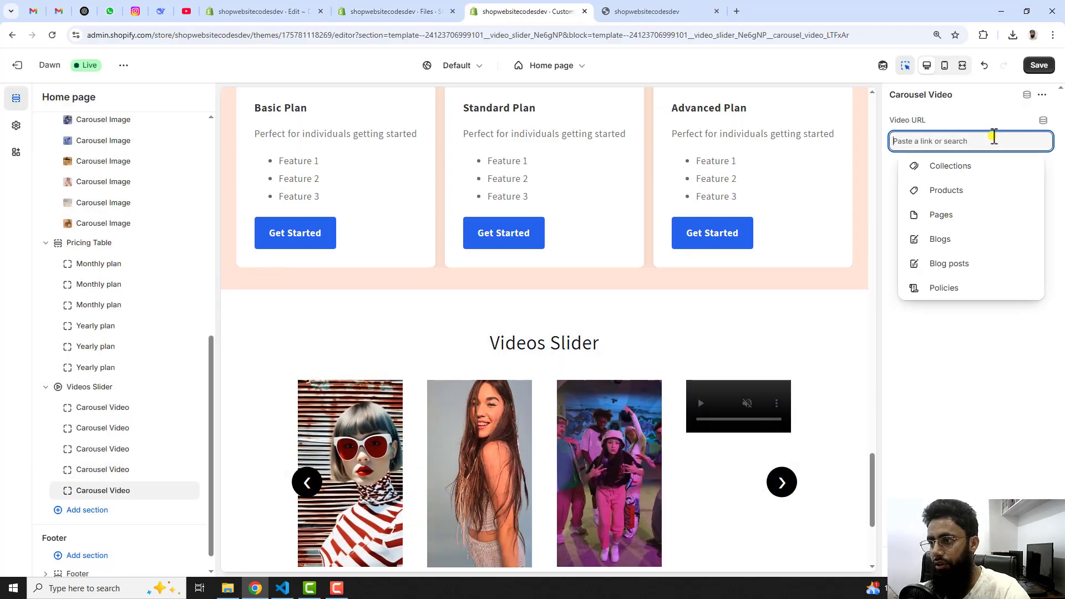
{"action": "key", "text": "ctrl+v"}
{"action": "left_click", "coordinate": [972, 164]}
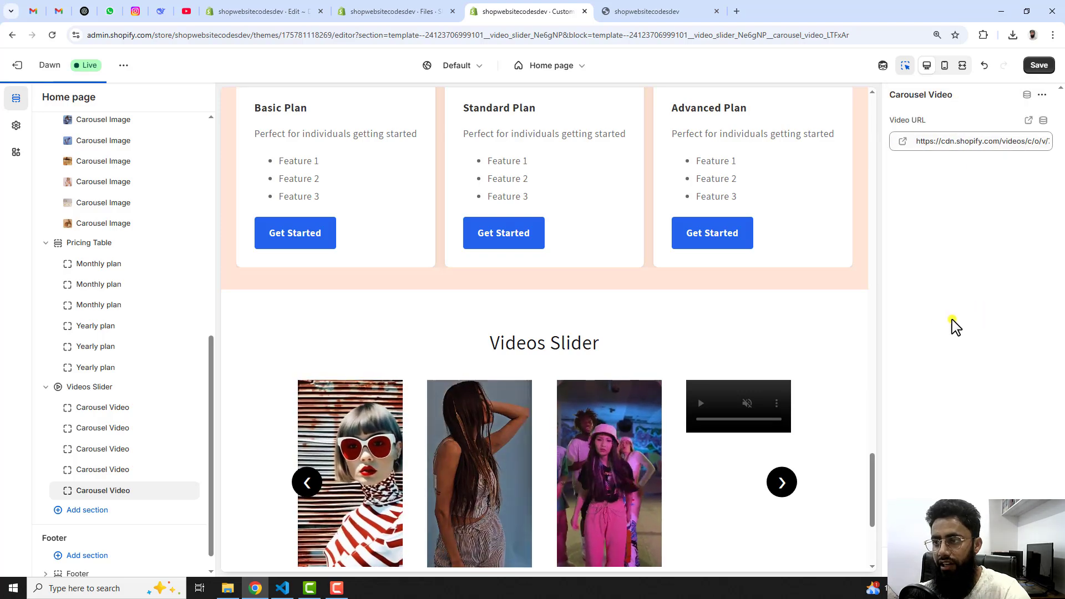
{"action": "scroll", "coordinate": [729, 349], "scroll_direction": "down", "scroll_amount": 1}
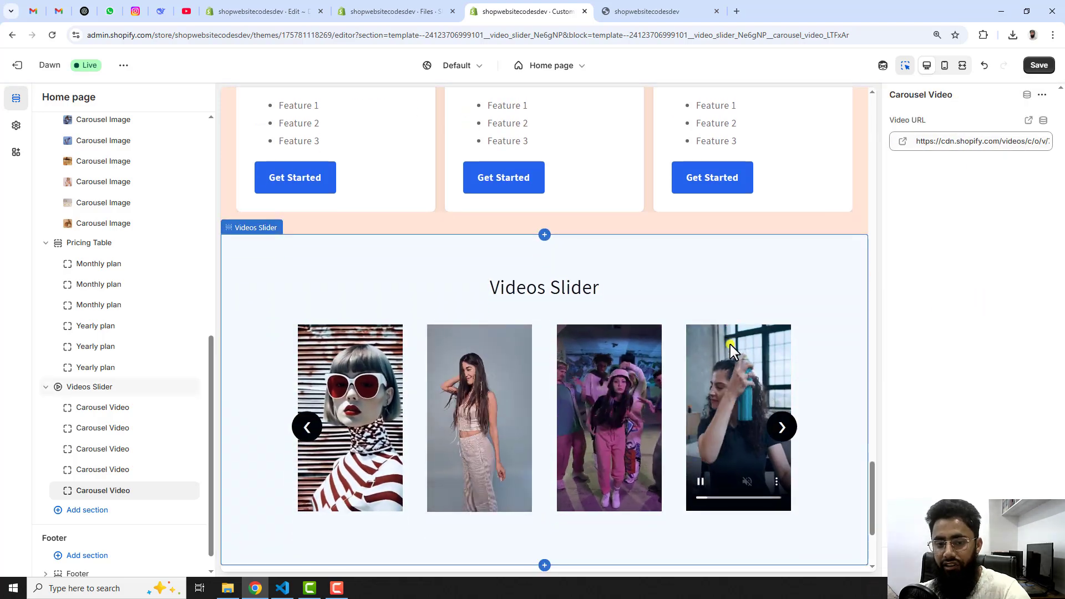
{"action": "left_click", "coordinate": [1039, 66]}
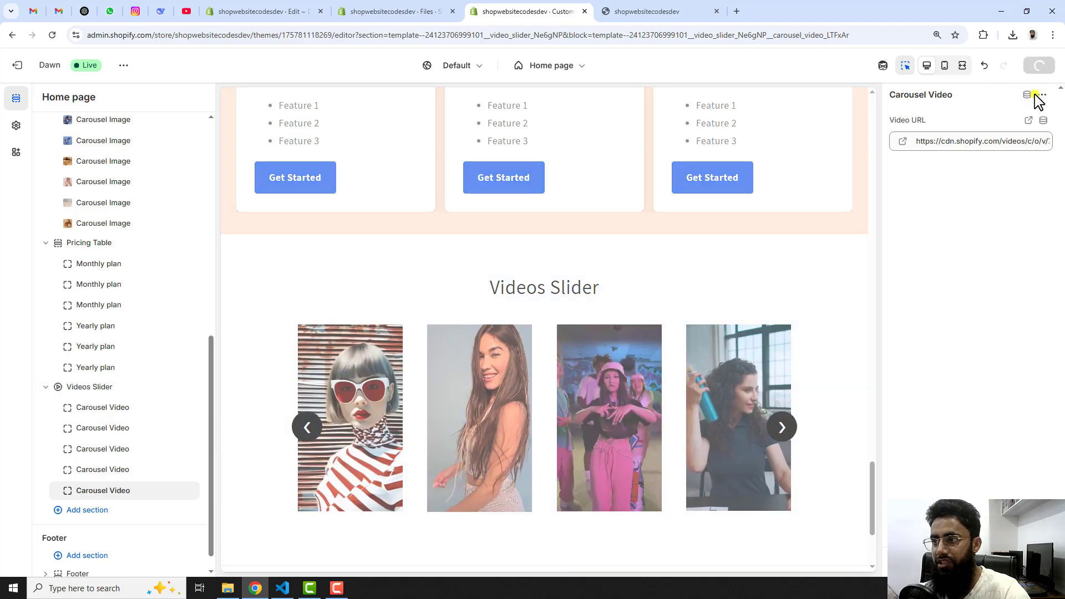
Reload the live storefront home page and check the Videos Slider, moving it back by one slide
{"action": "left_click", "coordinate": [656, 10]}
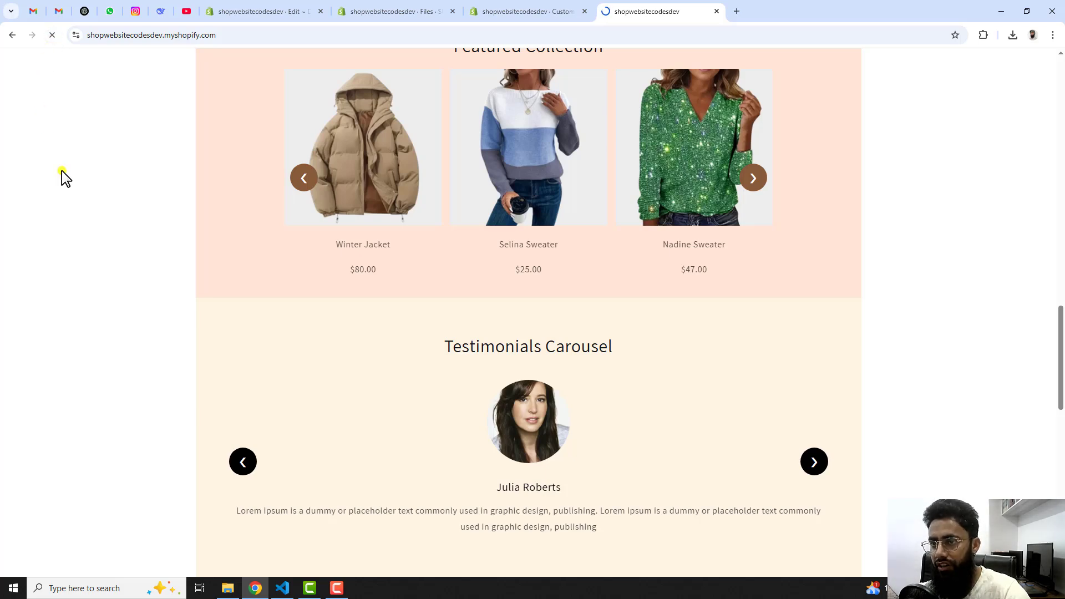
{"action": "scroll", "coordinate": [802, 307], "scroll_direction": "down", "scroll_amount": 7}
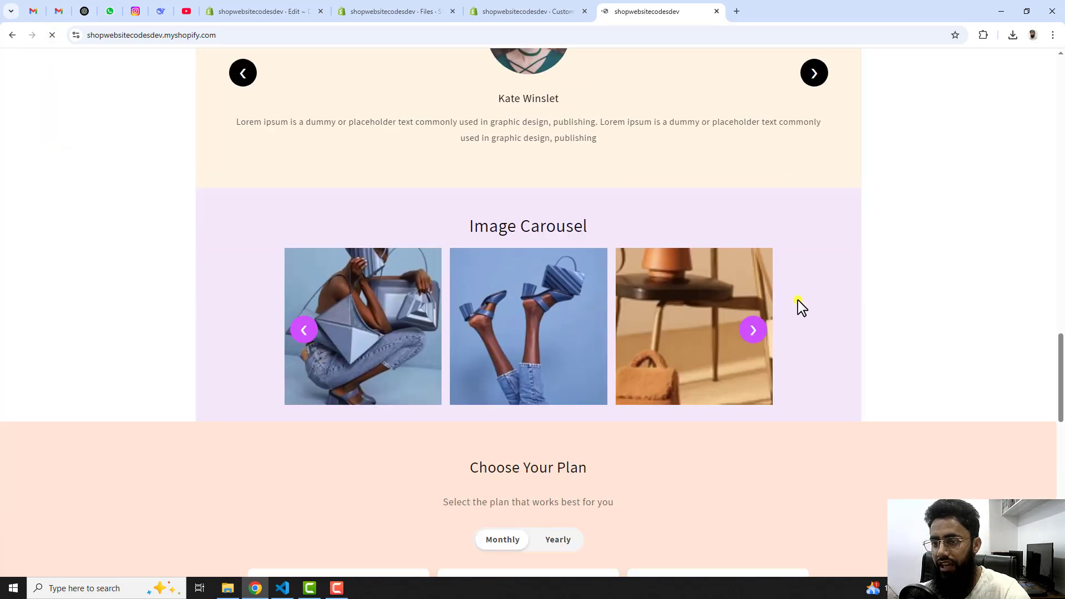
{"action": "scroll", "coordinate": [801, 308], "scroll_direction": "down", "scroll_amount": 10}
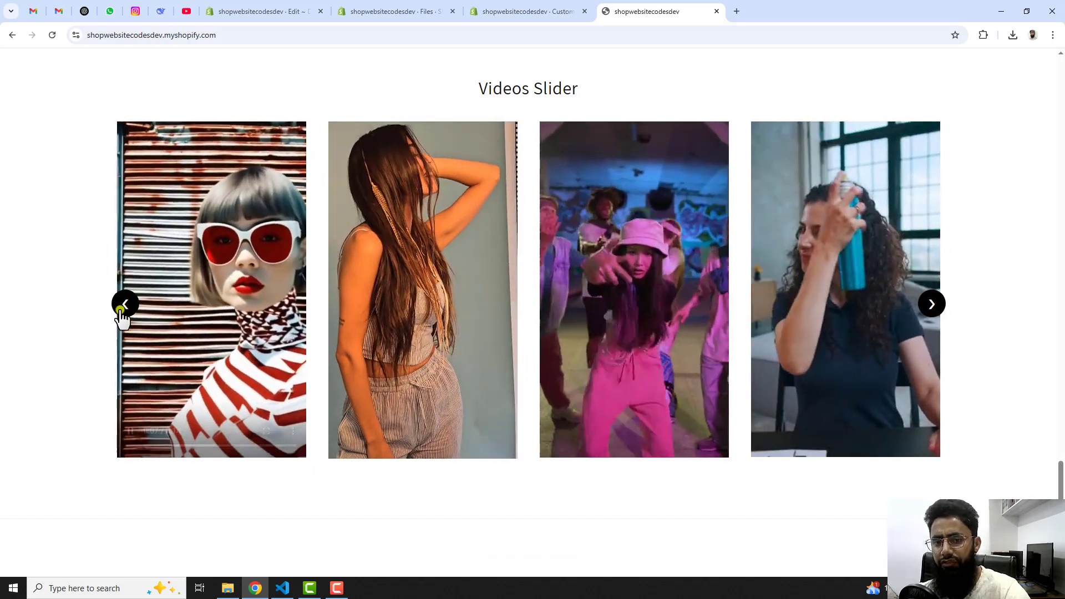
{"action": "left_click", "coordinate": [121, 309]}
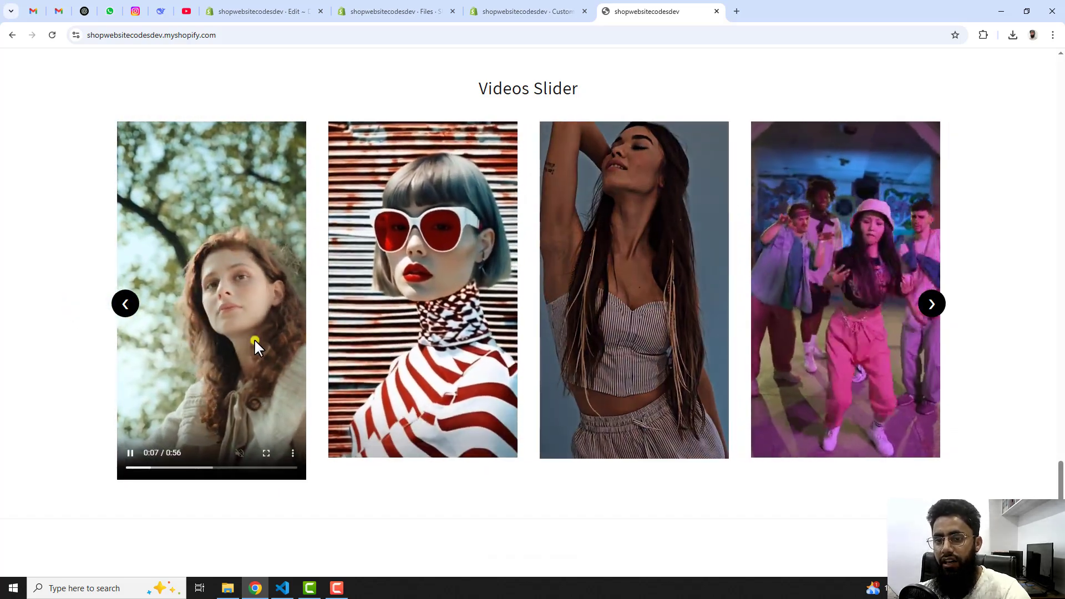
Set the Videos Slider section's Media Design to Portrait in the theme editor and save the template
{"action": "left_click", "coordinate": [427, 10]}
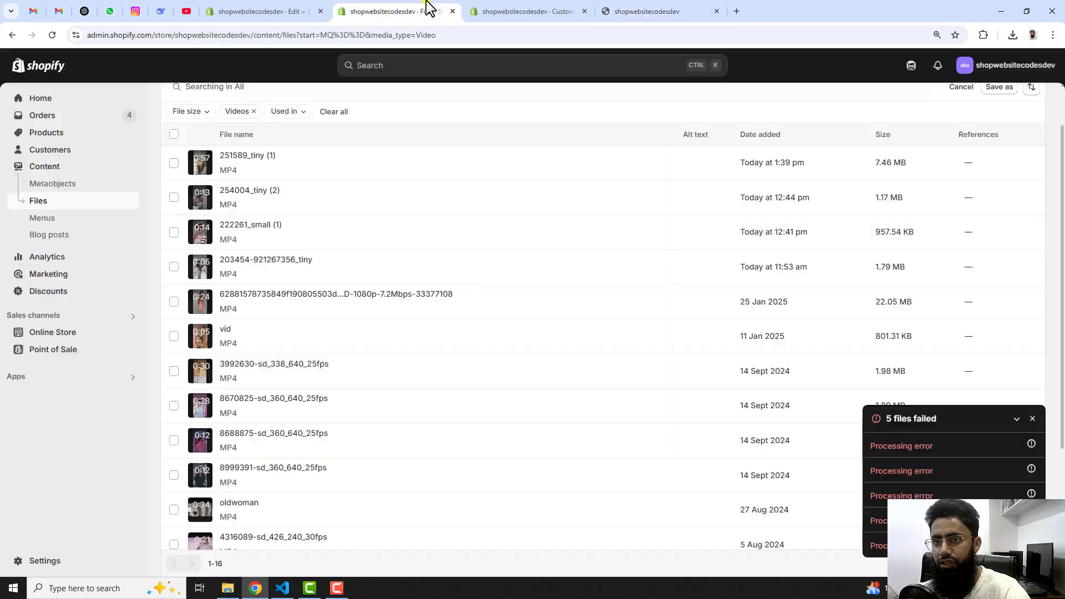
{"action": "left_click", "coordinate": [535, 10]}
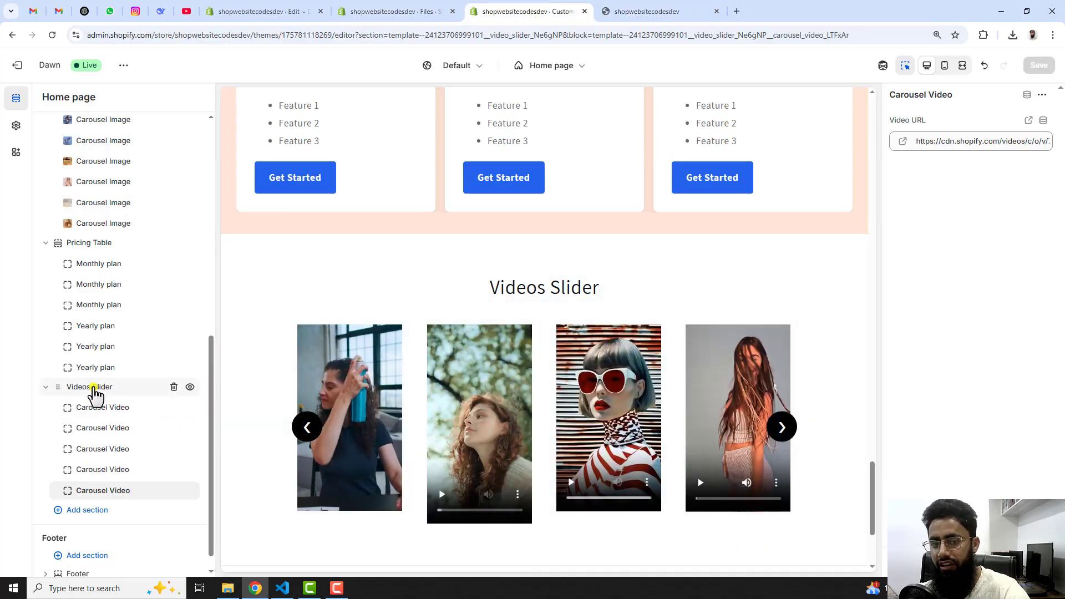
{"action": "left_click", "coordinate": [93, 388]}
{"action": "scroll", "coordinate": [1021, 388], "scroll_direction": "down", "scroll_amount": 4}
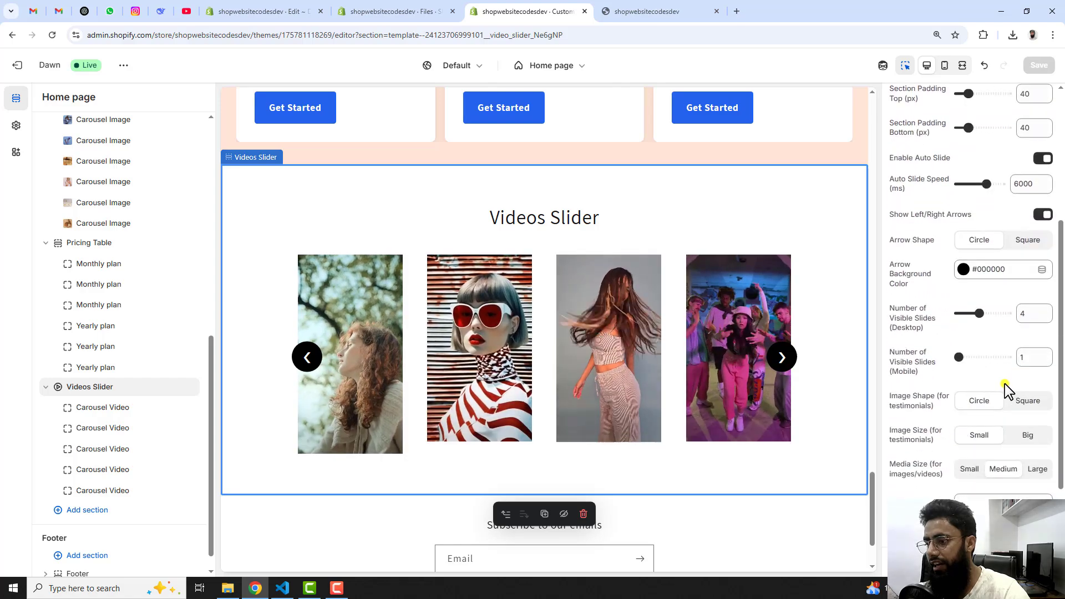
{"action": "scroll", "coordinate": [1004, 389], "scroll_direction": "down", "scroll_amount": 2}
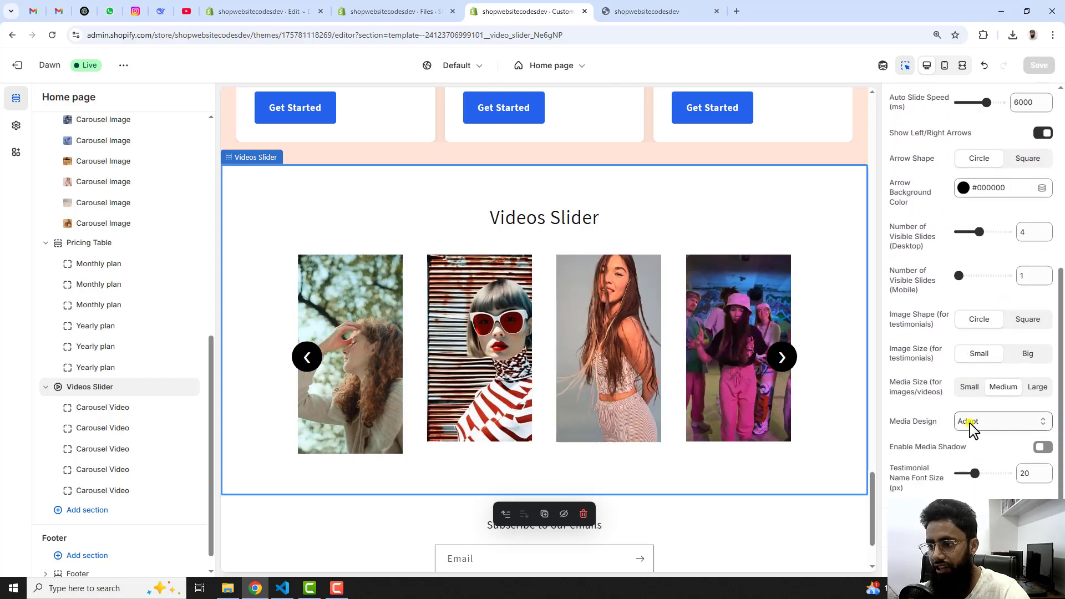
{"action": "left_click", "coordinate": [992, 430]}
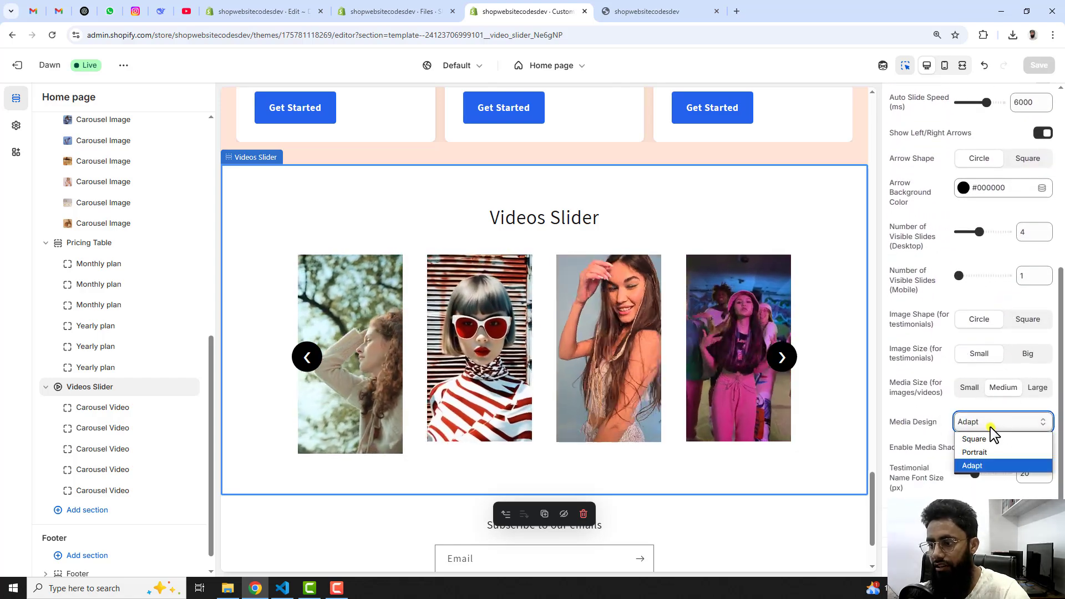
{"action": "left_click", "coordinate": [971, 452]}
{"action": "left_click", "coordinate": [1038, 65]}
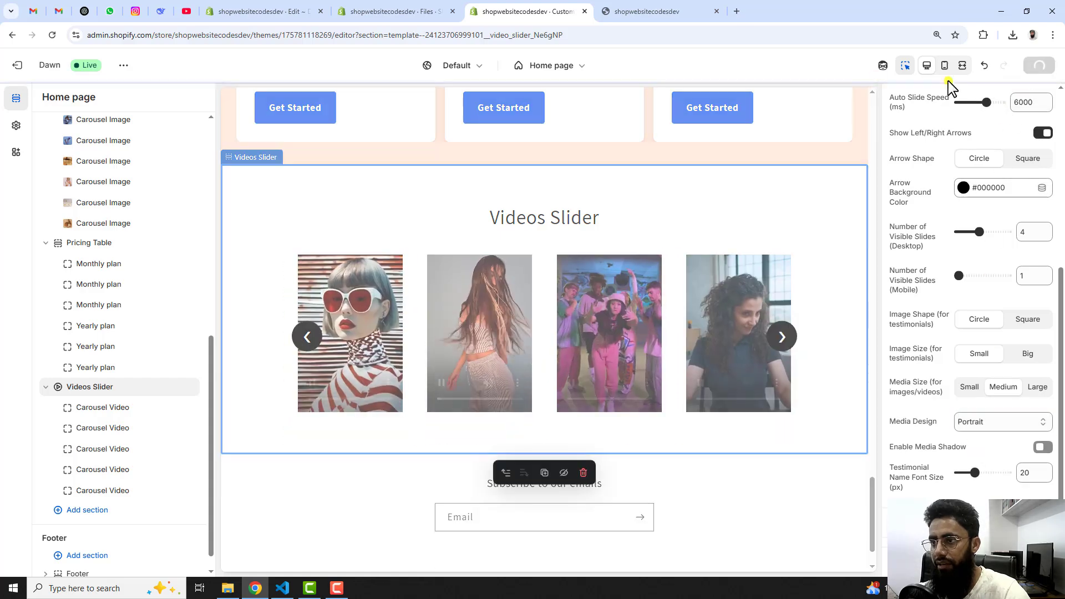
Switch to the live storefront home page and reload it to check the Portrait design of the Videos Slider
{"action": "left_click", "coordinate": [643, 10]}
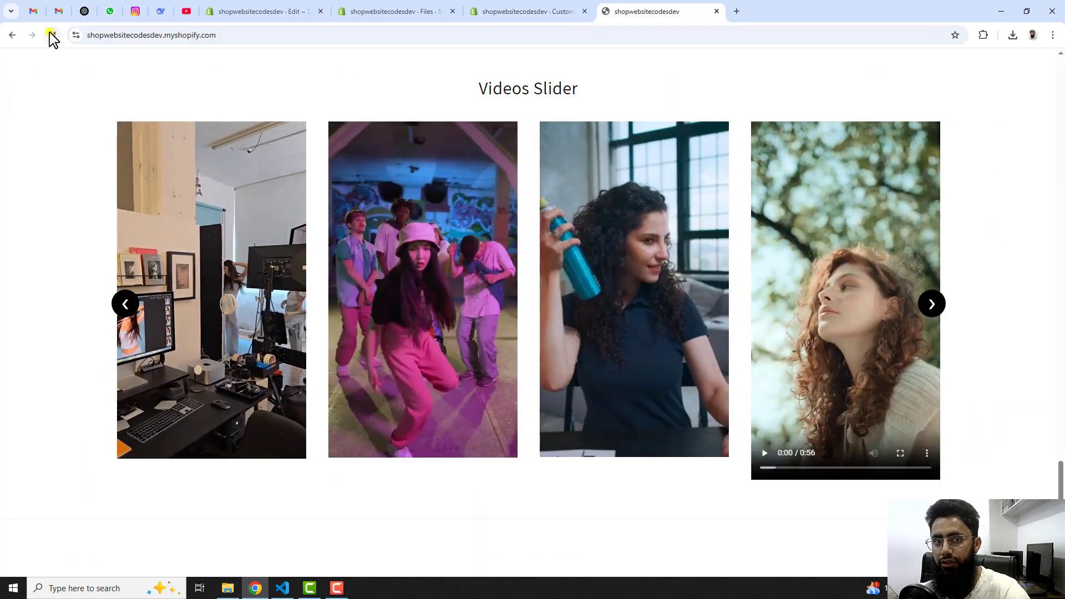
{"action": "left_click", "coordinate": [52, 35]}
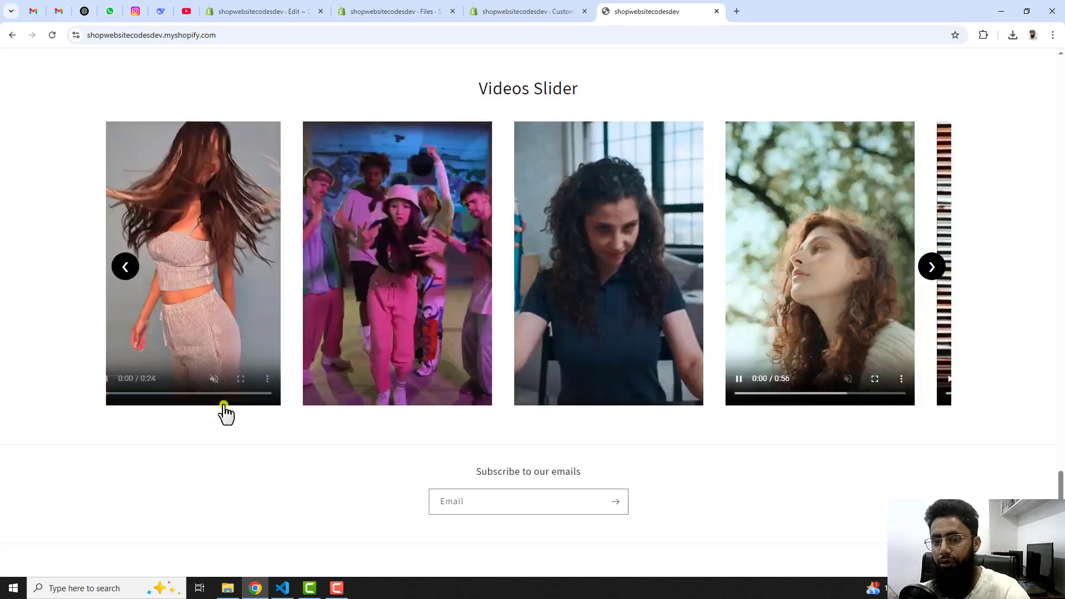
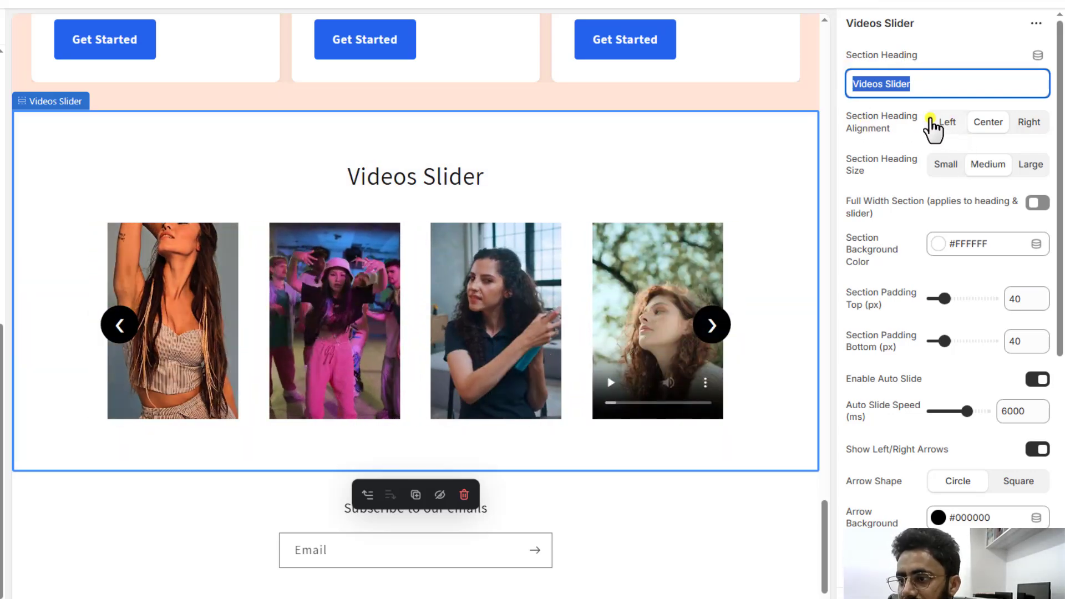
In the theme editor, try other heading alignments and sizes, restoring Center and Medium, and preview the full-width Videos Slider
{"action": "left_click", "coordinate": [946, 123]}
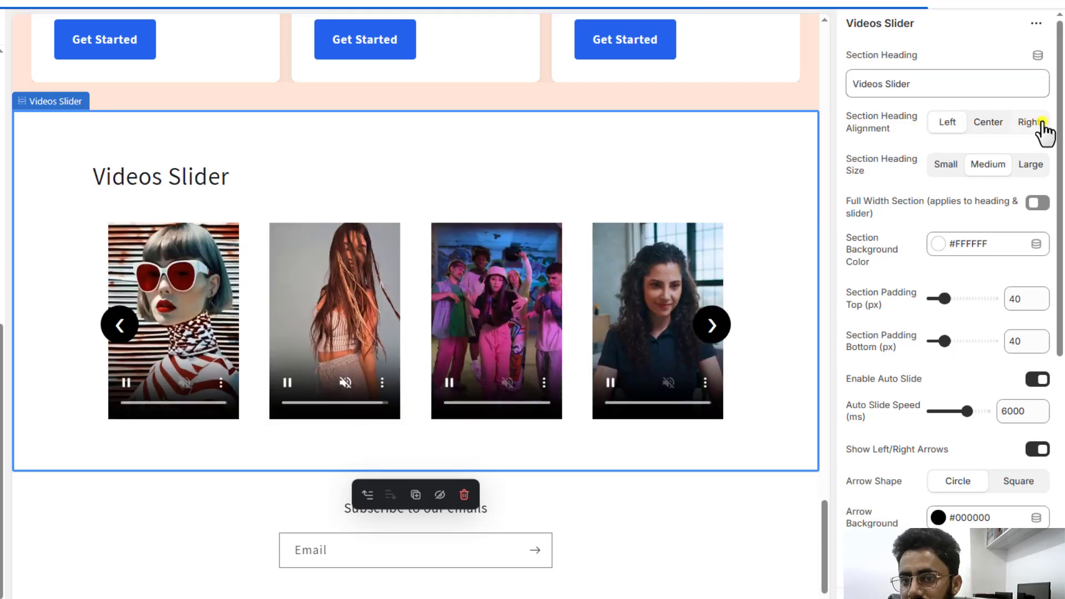
{"action": "left_click", "coordinate": [1025, 122]}
{"action": "left_click", "coordinate": [988, 123]}
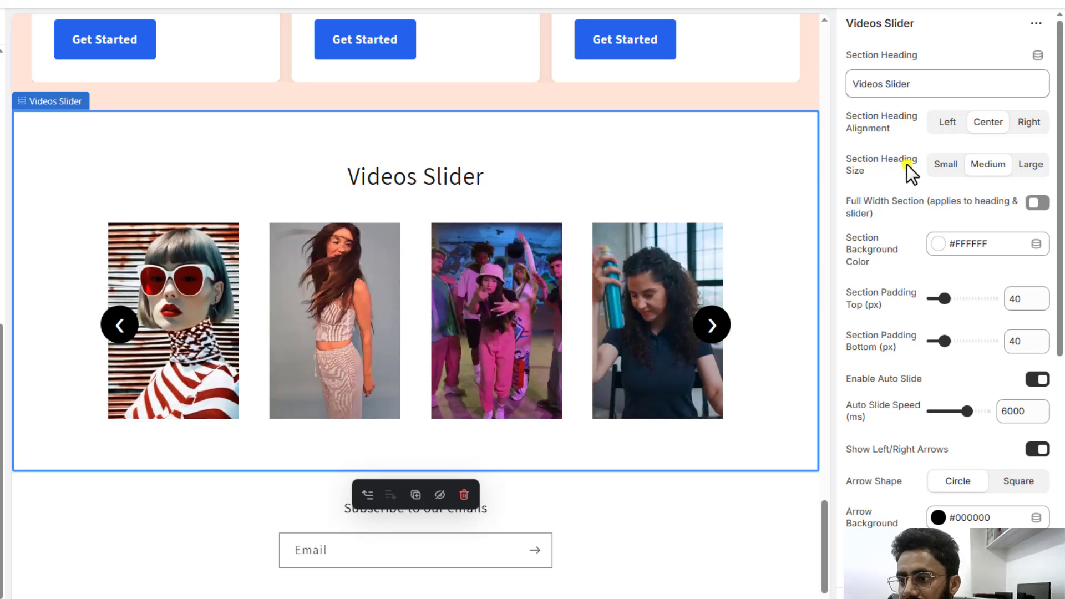
{"action": "left_click", "coordinate": [948, 167]}
{"action": "left_click", "coordinate": [1029, 166]}
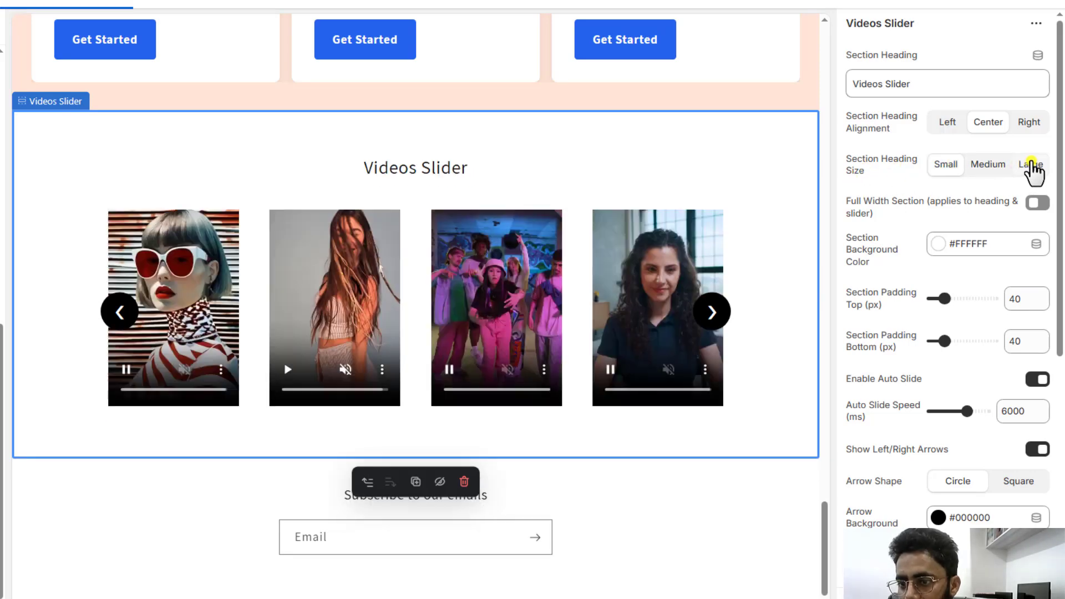
{"action": "left_click", "coordinate": [990, 166]}
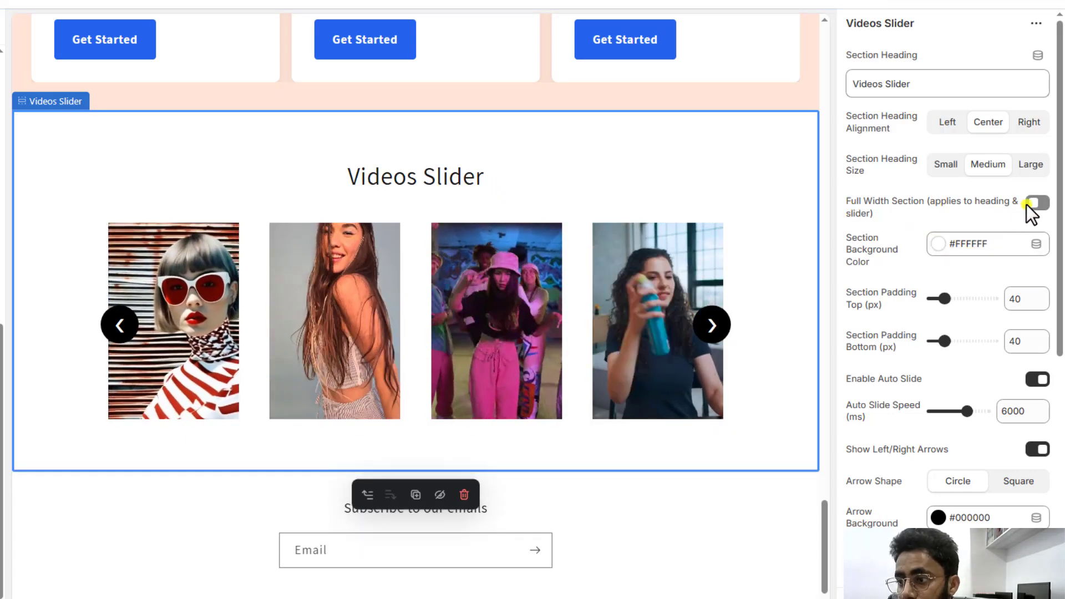
{"action": "left_click", "coordinate": [1034, 205]}
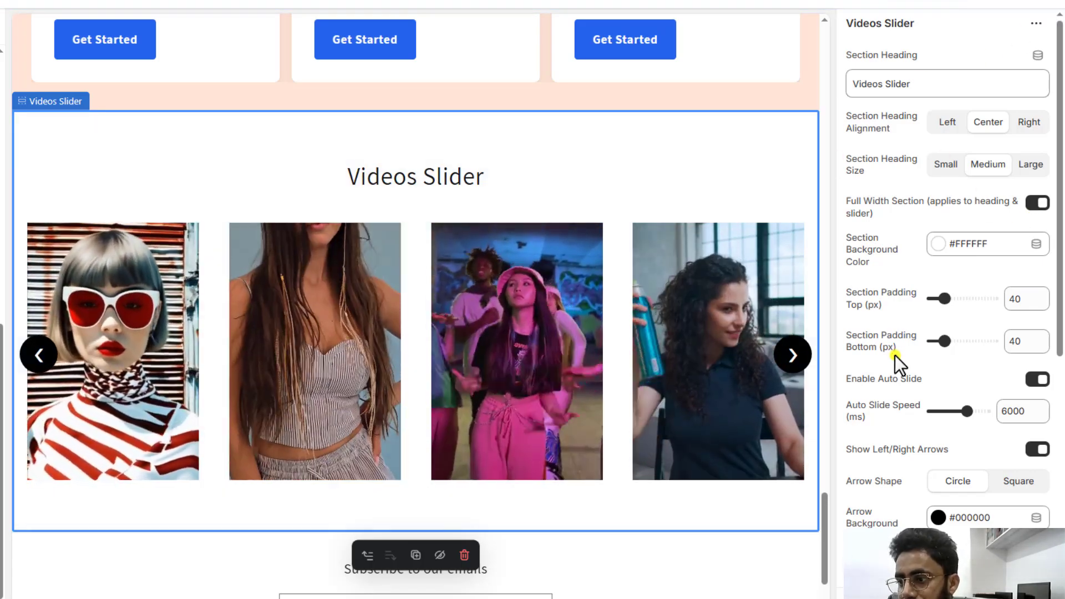
Set the Videos Slider's Section Background Color to #11F1FC and turn Full Width Section off
{"action": "scroll", "coordinate": [894, 355], "scroll_direction": "down", "scroll_amount": 1}
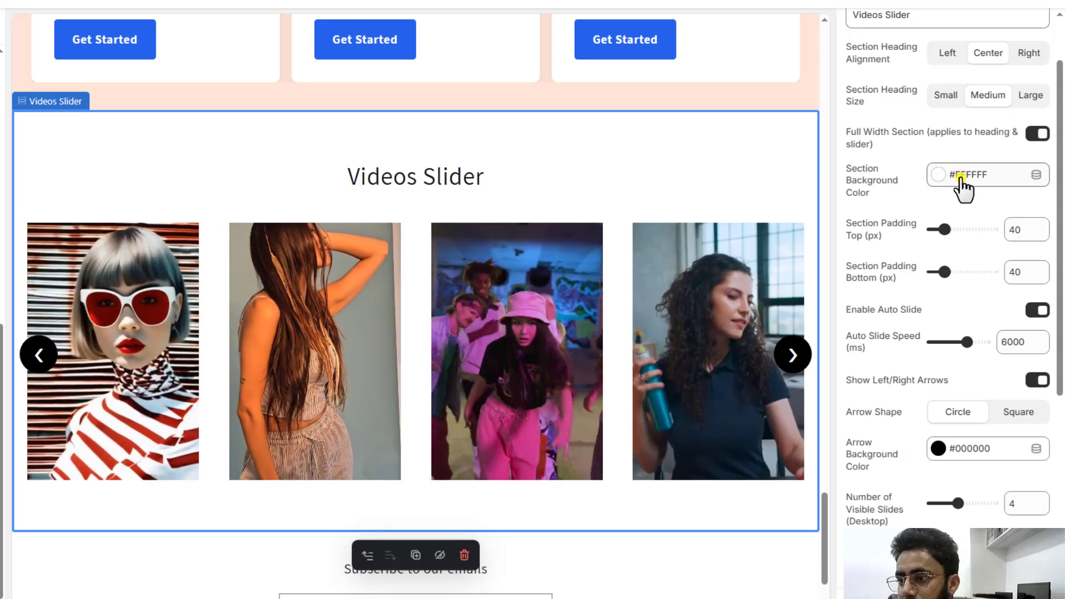
{"action": "left_click", "coordinate": [951, 175]}
{"action": "left_click", "coordinate": [1002, 200]}
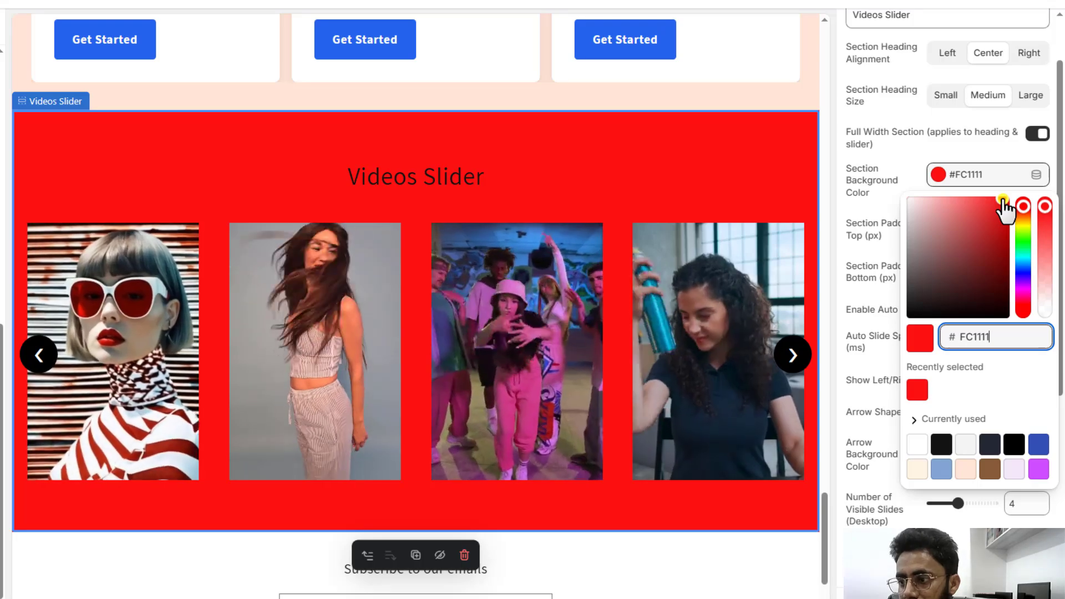
{"action": "left_click", "coordinate": [1021, 259]}
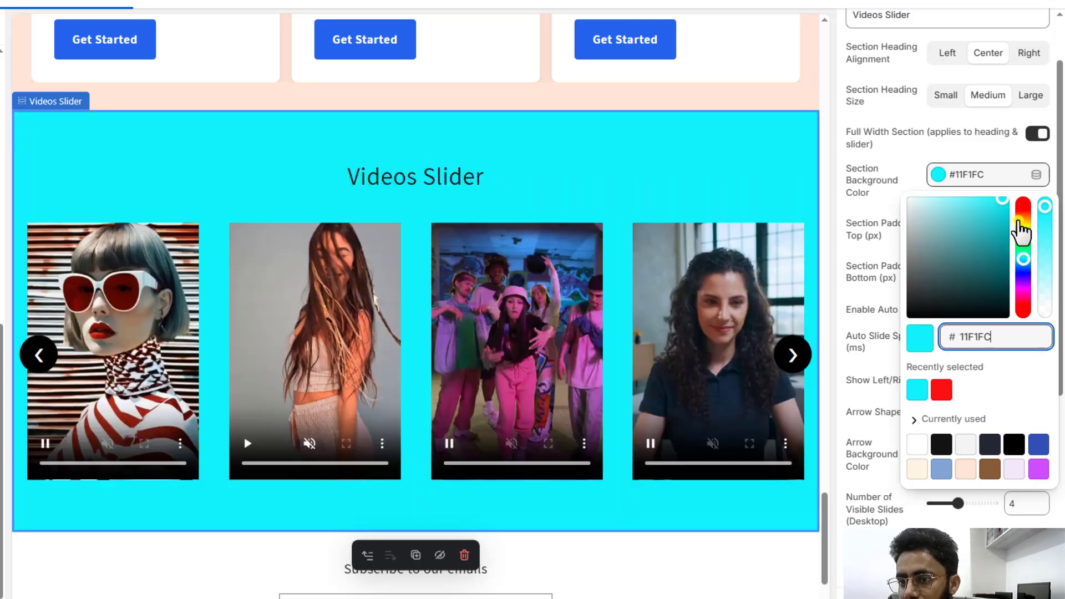
{"action": "left_click", "coordinate": [894, 145]}
{"action": "left_click", "coordinate": [894, 145]}
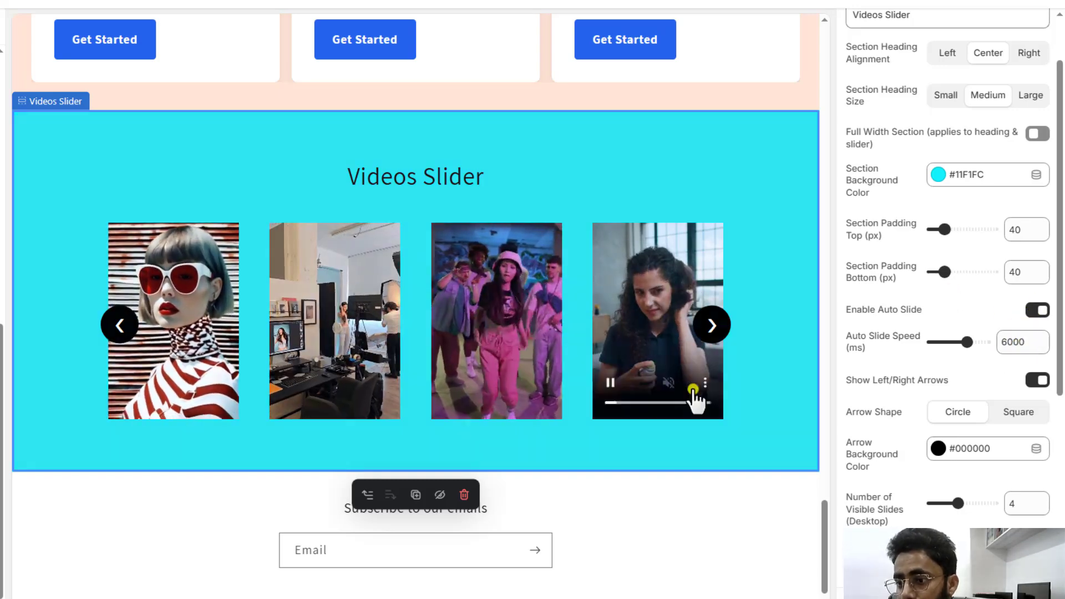
Try the Square arrow shape on the Videos Slider and restore the Circle shape
{"action": "scroll", "coordinate": [998, 420], "scroll_direction": "down", "scroll_amount": 4}
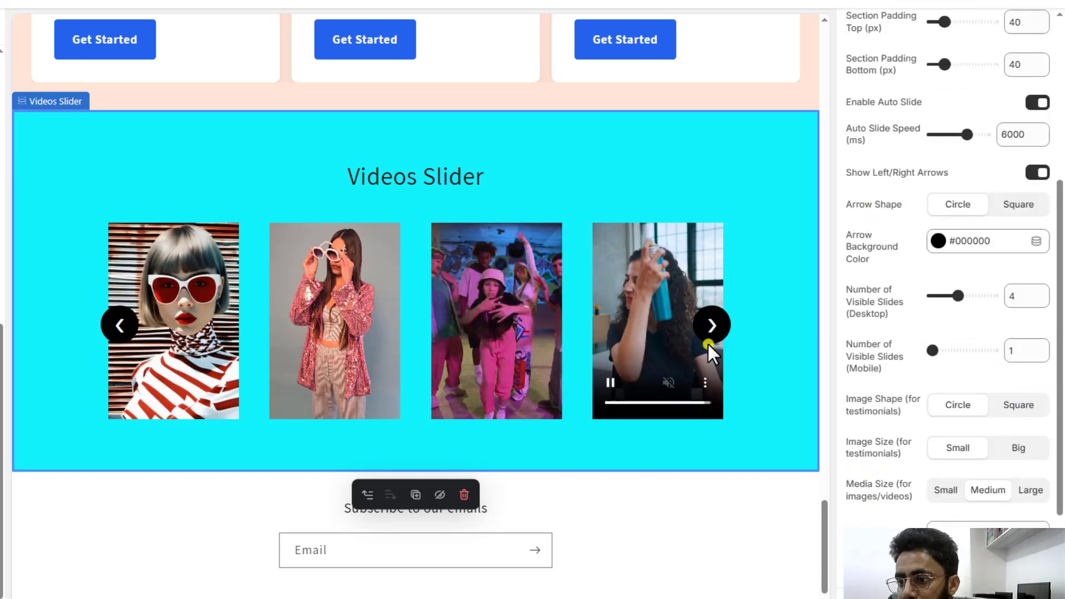
{"action": "left_click", "coordinate": [1020, 206]}
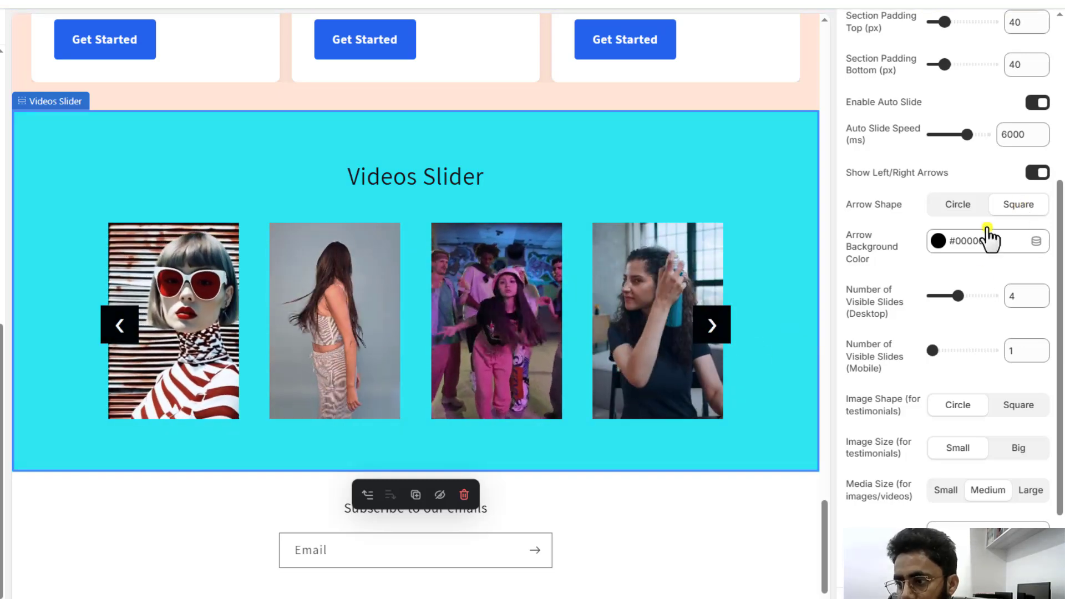
{"action": "left_click", "coordinate": [962, 202]}
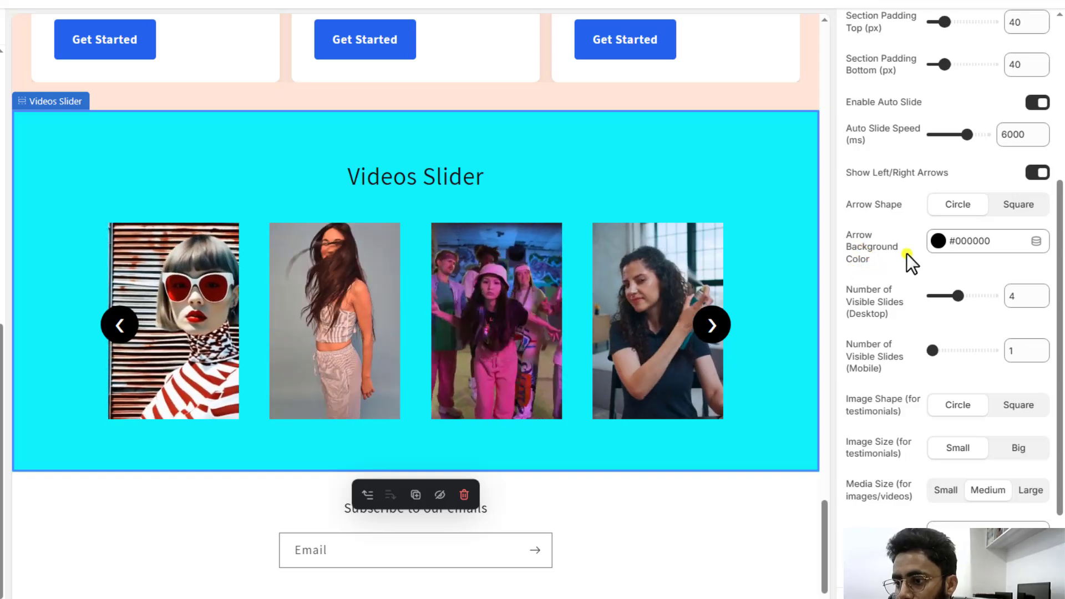
Set the Videos Slider's Arrow Background Color to red #F11E1E, after trying white
{"action": "left_click", "coordinate": [966, 242]}
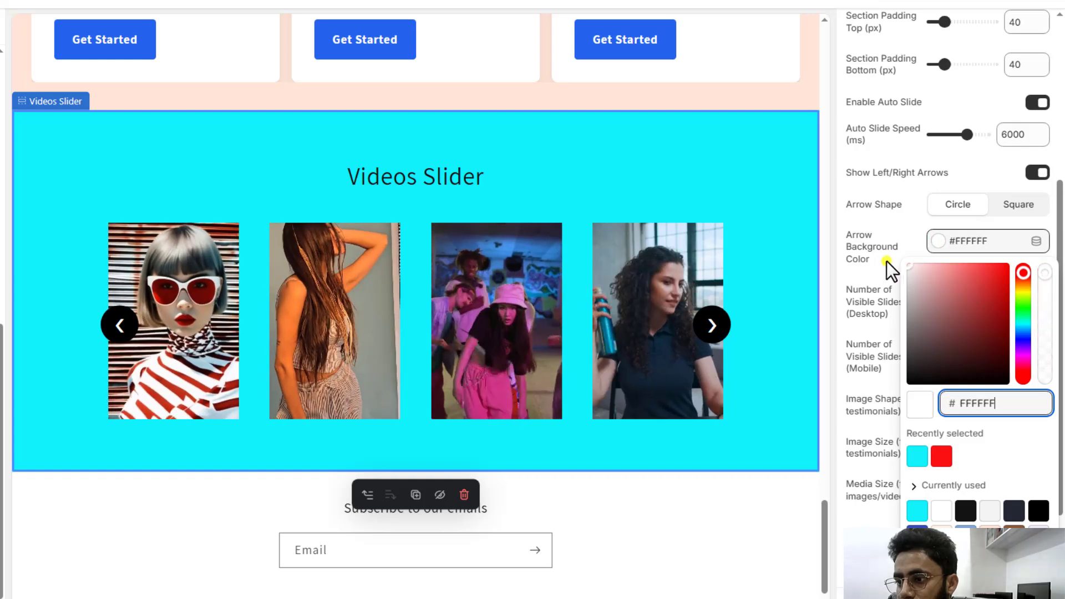
{"action": "left_click", "coordinate": [880, 258]}
{"action": "left_click", "coordinate": [993, 248]}
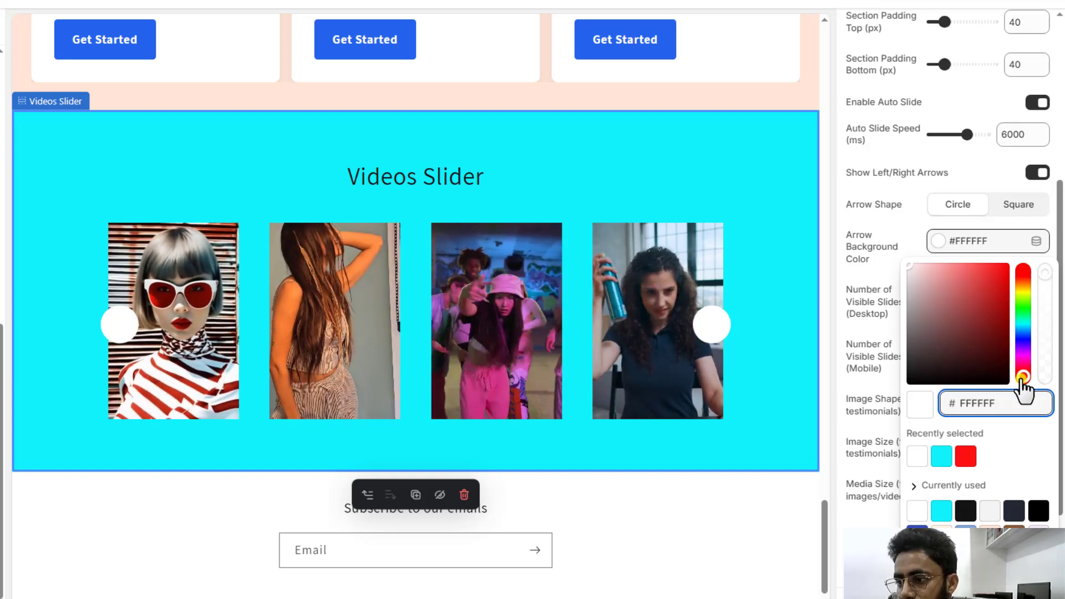
{"action": "left_click", "coordinate": [886, 269]}
{"action": "left_click", "coordinate": [963, 251]}
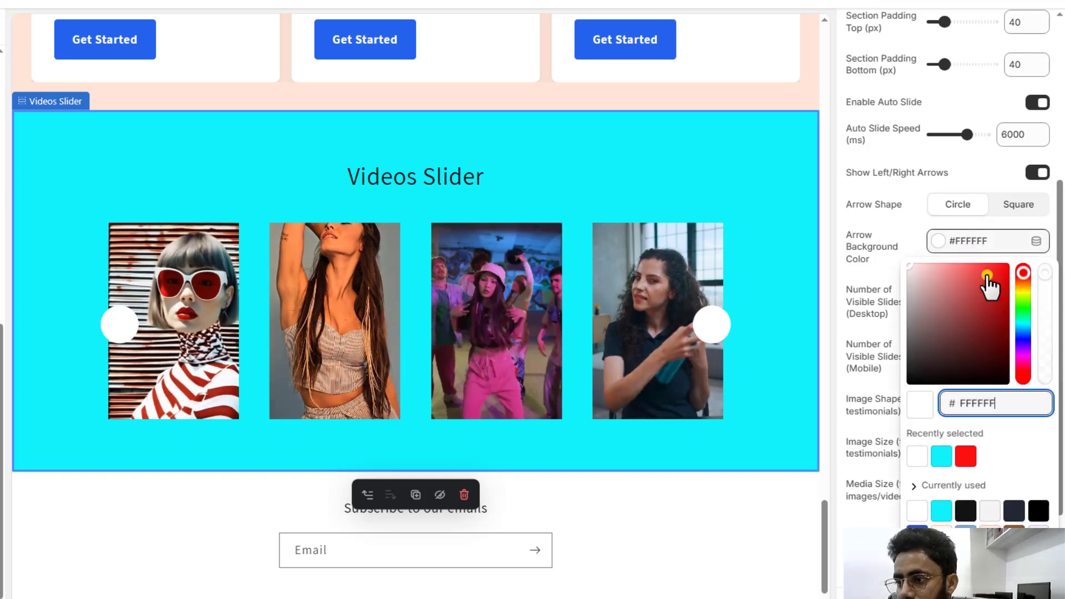
{"action": "left_click", "coordinate": [997, 271]}
{"action": "left_click", "coordinate": [886, 284]}
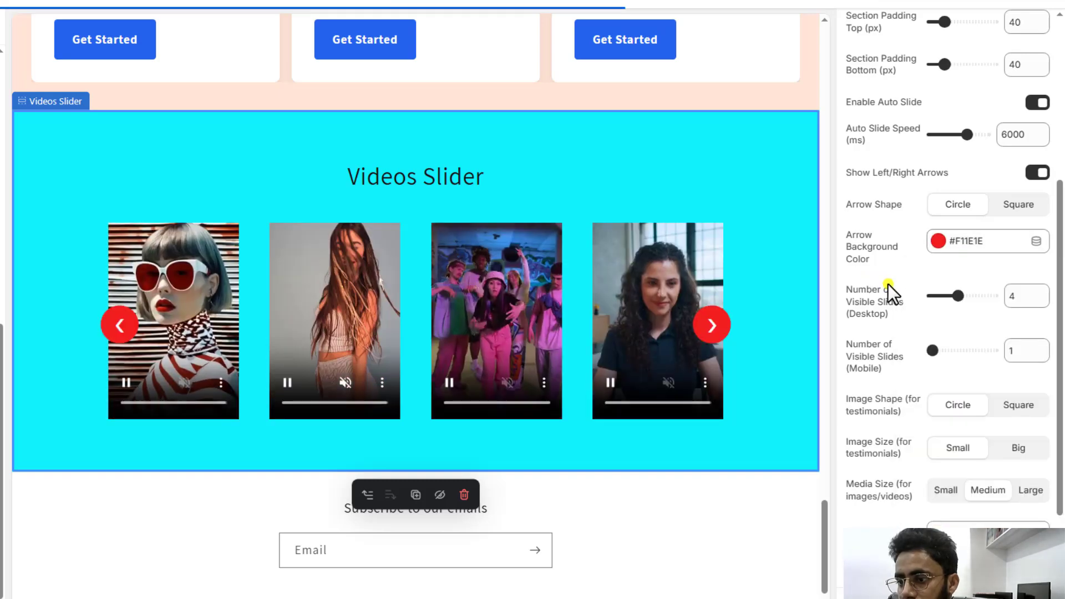
Review the desktop and mobile visible-slide settings and the Media Design options, and turn Enable Media Shadow off
{"action": "scroll", "coordinate": [916, 391], "scroll_direction": "down", "scroll_amount": 2}
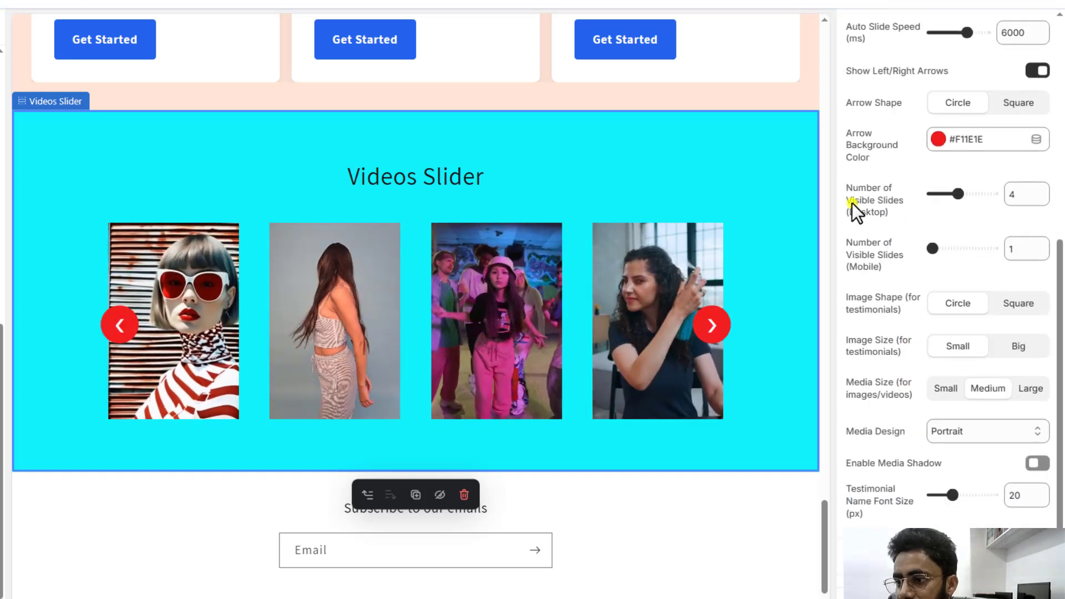
{"action": "double_click", "coordinate": [1027, 194]}
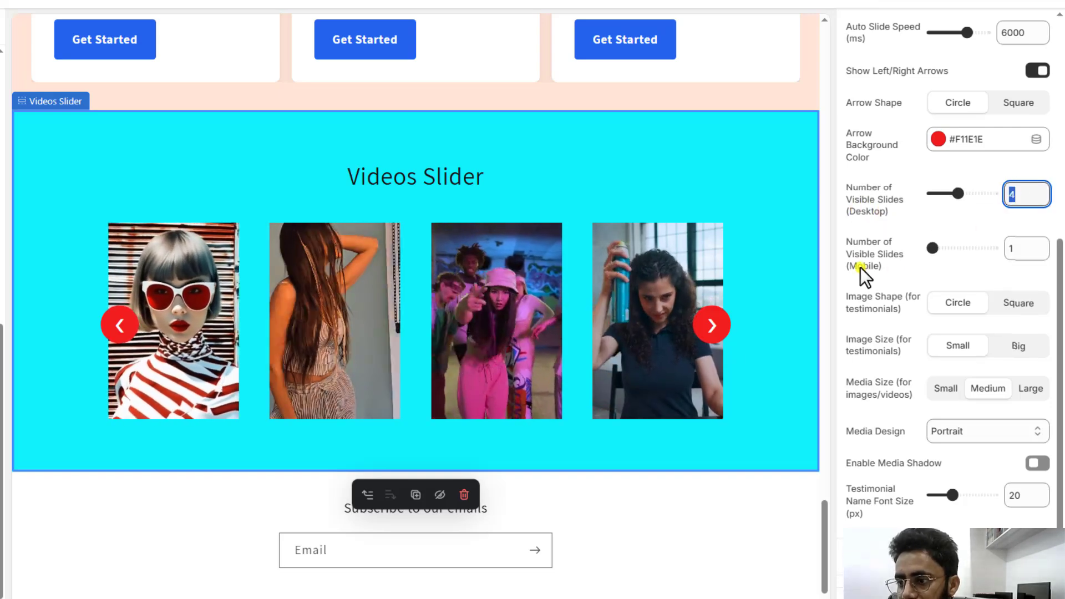
{"action": "double_click", "coordinate": [1029, 249]}
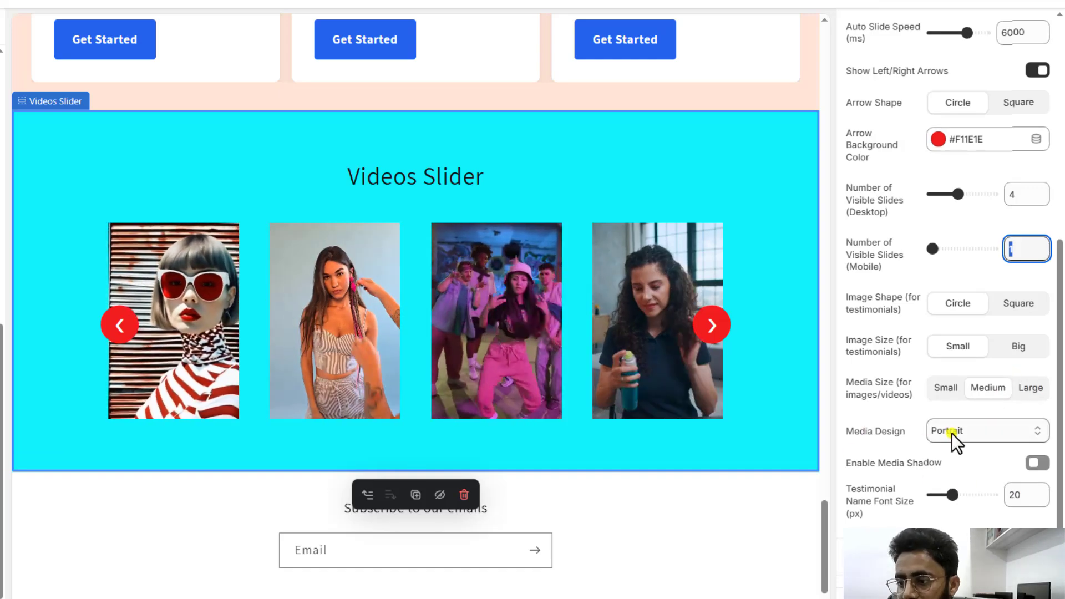
{"action": "left_click", "coordinate": [950, 433]}
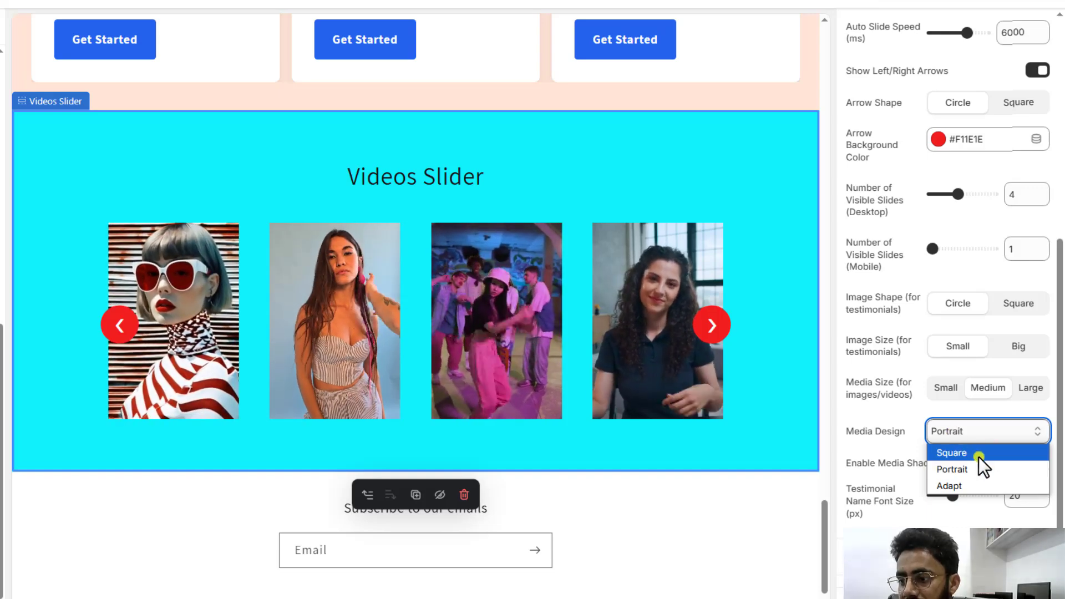
{"action": "left_click", "coordinate": [870, 435]}
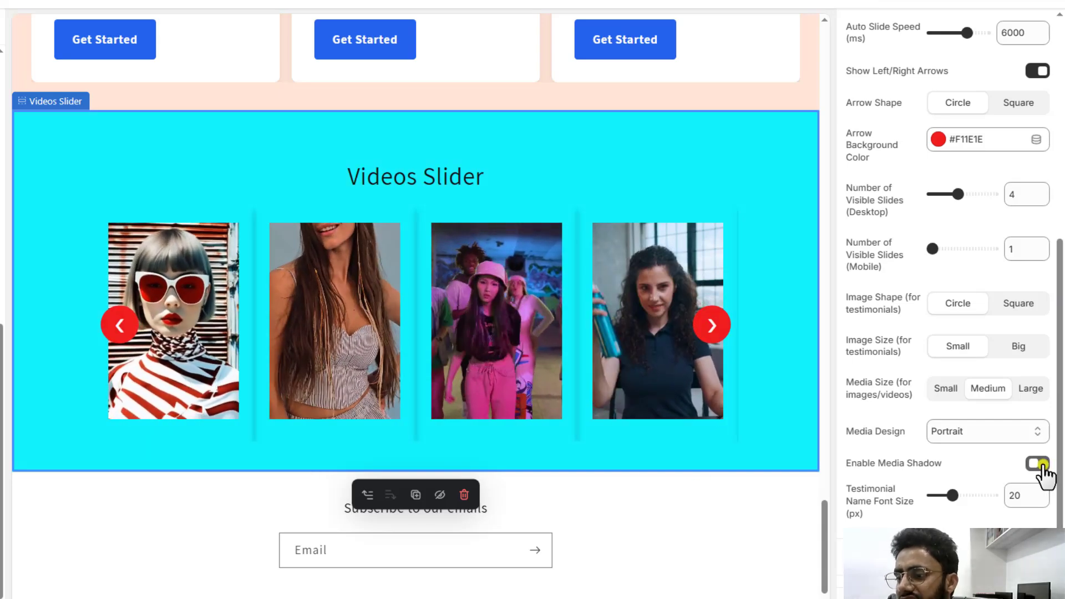
{"action": "left_click", "coordinate": [1037, 464]}
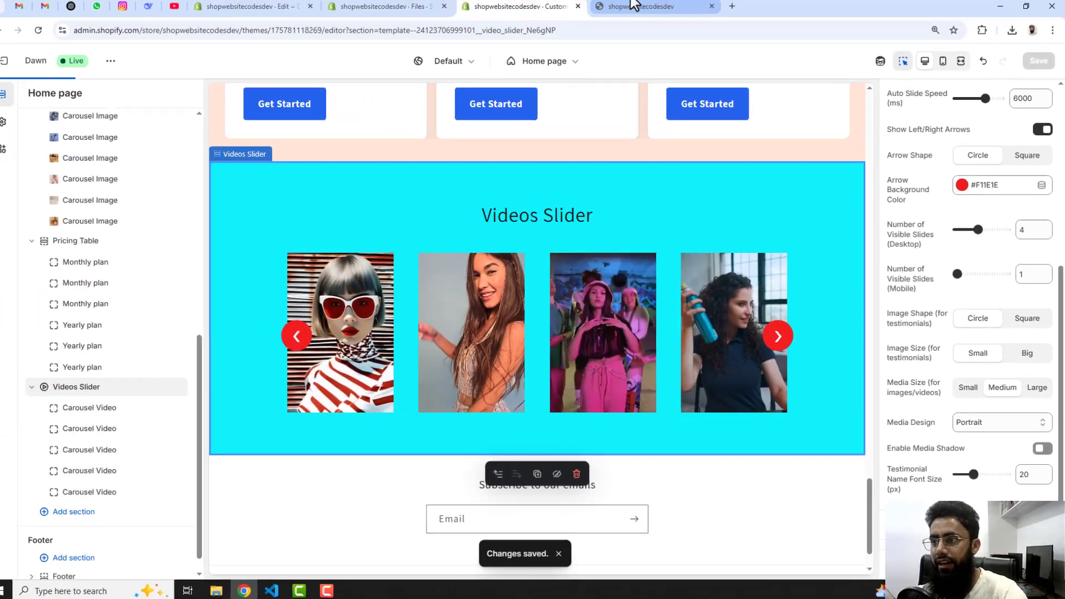
Switch to the live storefront and check the recolored Videos Slider, advancing it several times
{"action": "mouse_move", "coordinate": [637, 5]}
{"action": "scroll", "coordinate": [1026, 201], "scroll_direction": "up", "scroll_amount": 4}
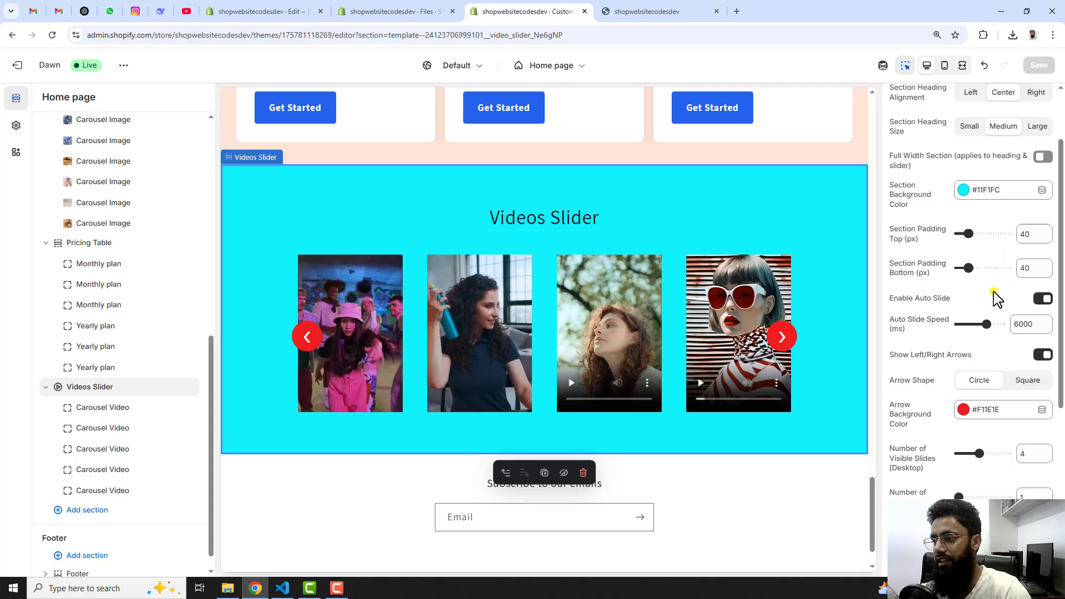
{"action": "left_click", "coordinate": [680, 10]}
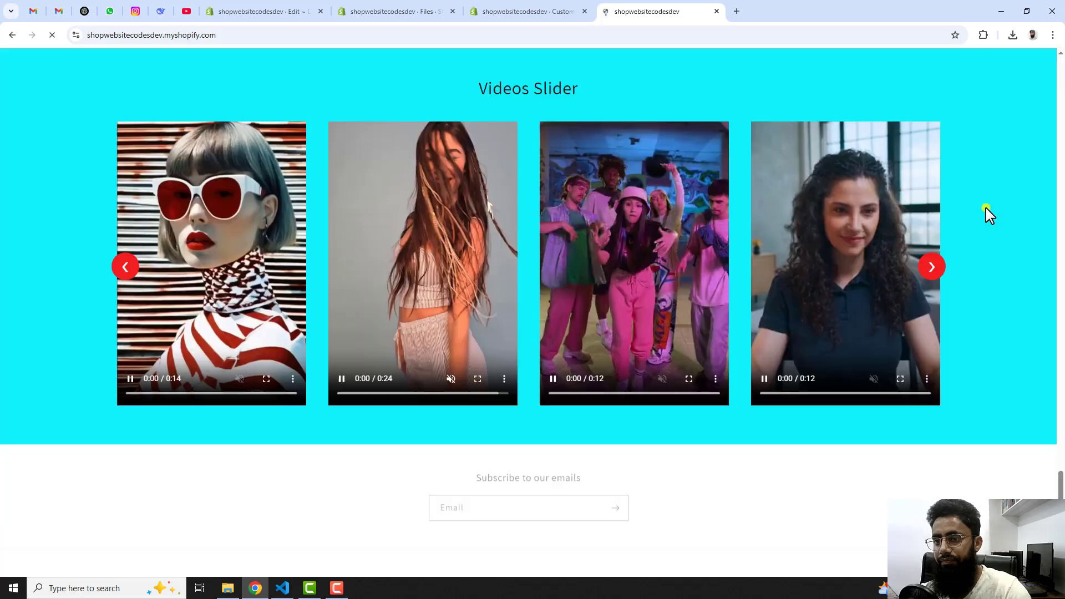
{"action": "scroll", "coordinate": [993, 219], "scroll_direction": "up", "scroll_amount": 2}
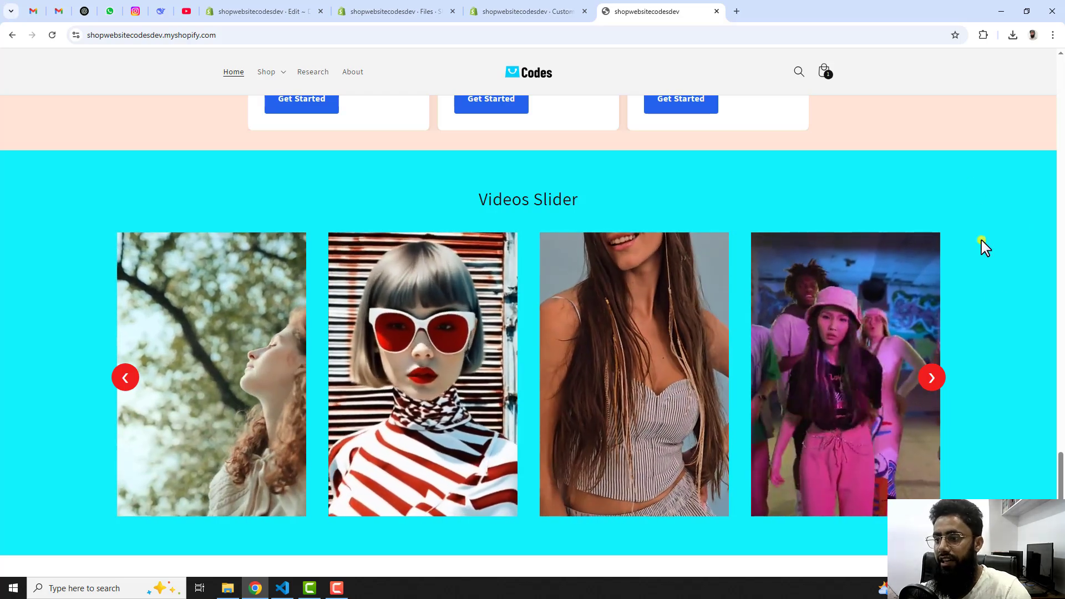
{"action": "left_click", "coordinate": [932, 377]}
{"action": "left_click", "coordinate": [927, 382]}
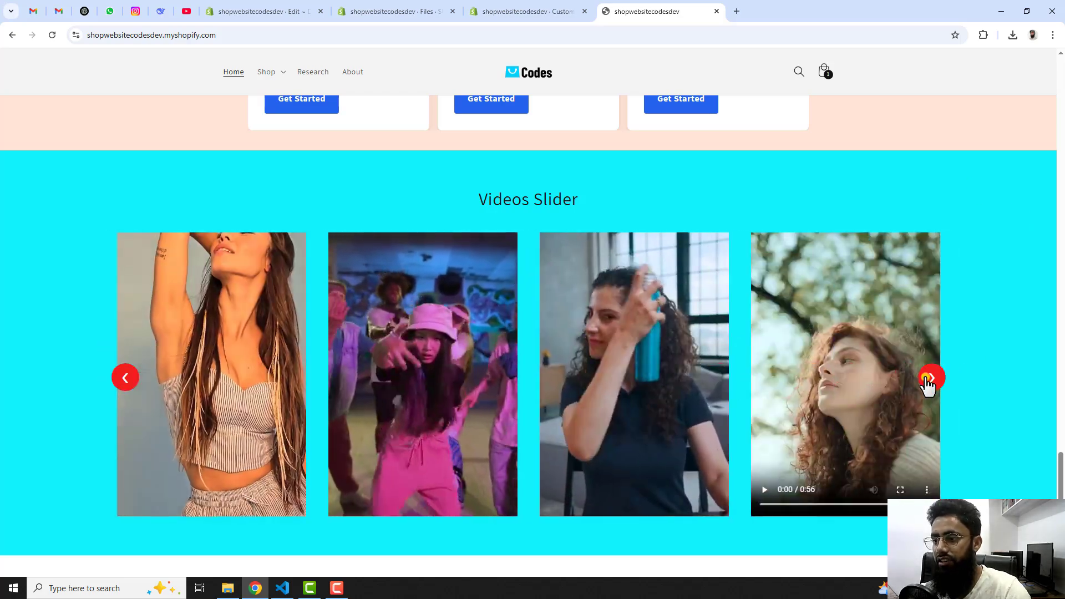
{"action": "left_click", "coordinate": [927, 381]}
Check the Videos Slider in the developer tools' mobile view with a page reload, and return to the desktop storefront page
{"action": "right_click", "coordinate": [879, 150]}
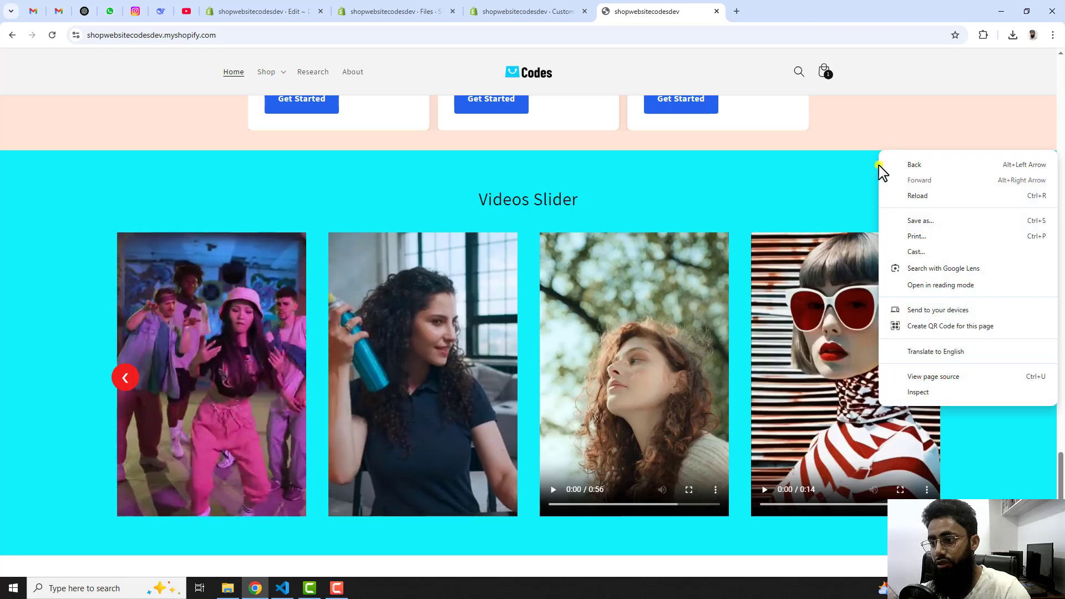
{"action": "left_click", "coordinate": [949, 396]}
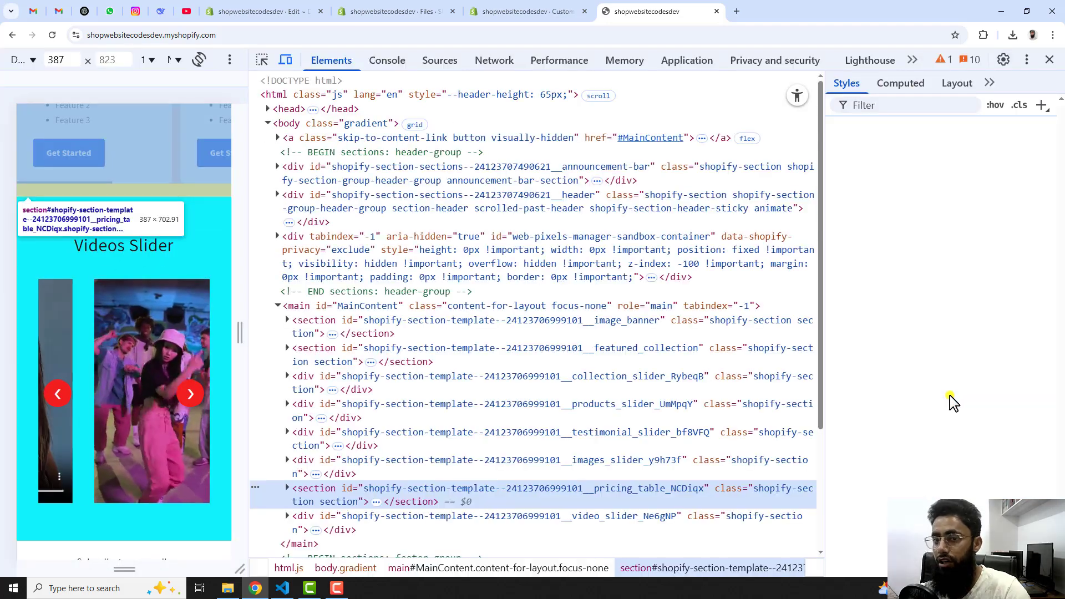
{"action": "left_click", "coordinate": [53, 35]}
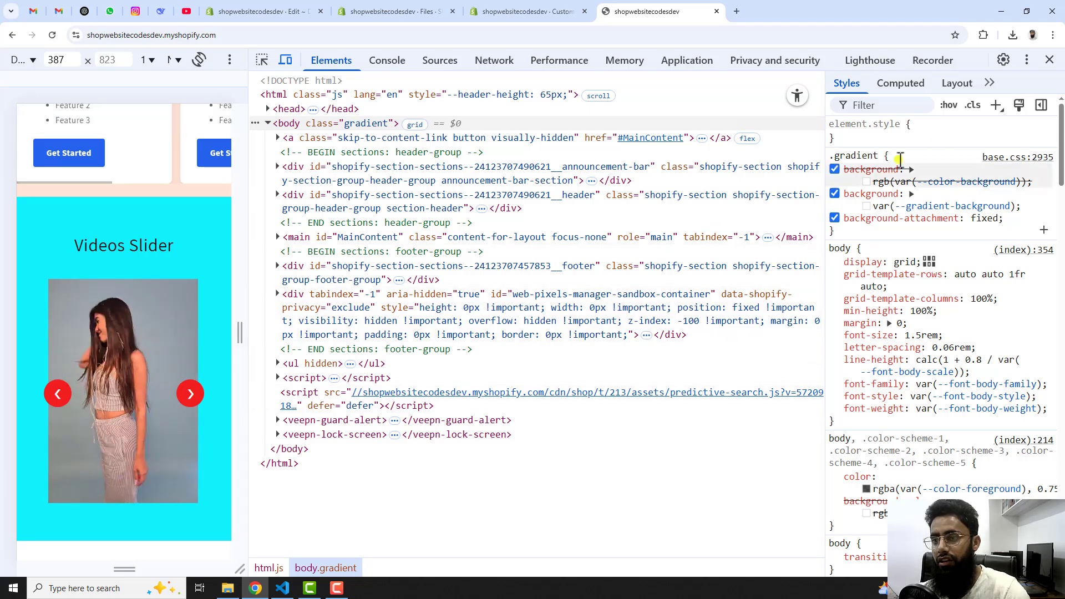
{"action": "left_click", "coordinate": [1048, 60]}
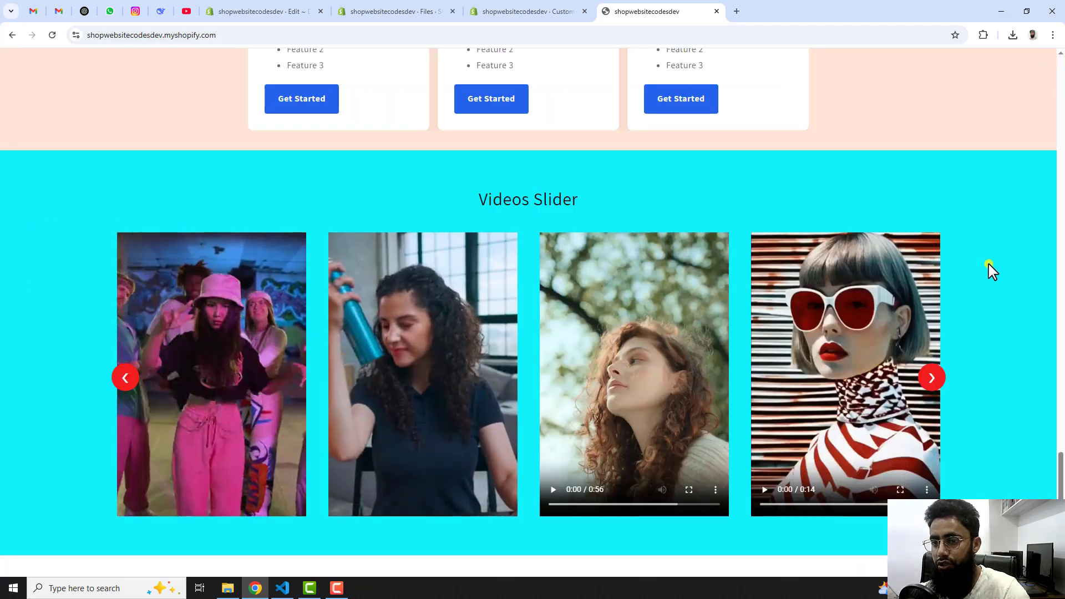
{"action": "scroll", "coordinate": [978, 344], "scroll_direction": "down", "scroll_amount": 1}
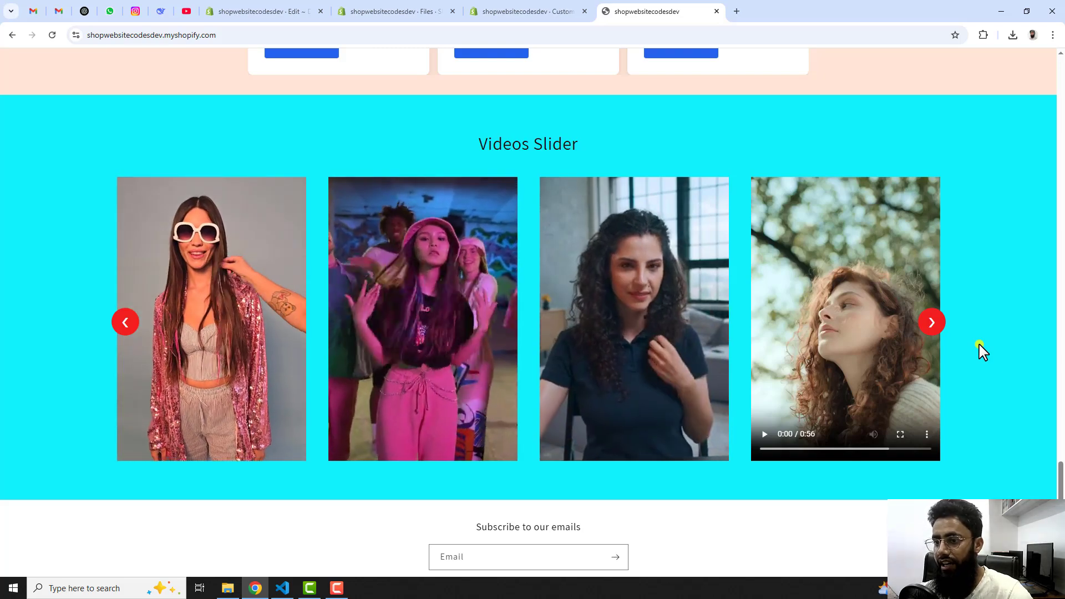
{"action": "scroll", "coordinate": [980, 352], "scroll_direction": "up", "scroll_amount": 7}
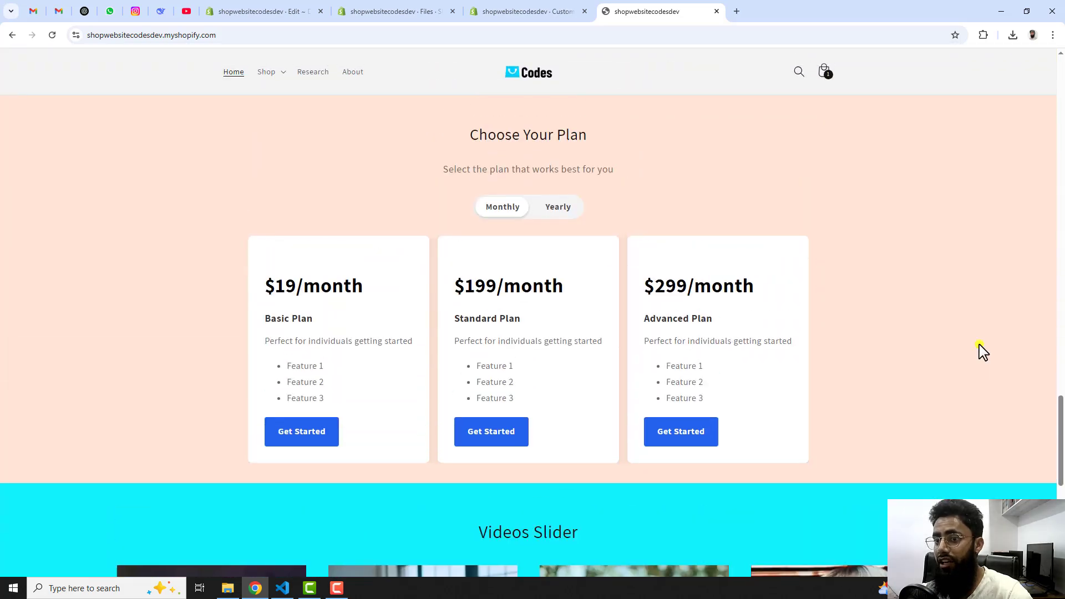
Review the storefront home page's sections, from the pricing plans up to the Code Snippets banner and back down through the carousels
{"action": "scroll", "coordinate": [980, 352], "scroll_direction": "up", "scroll_amount": 8}
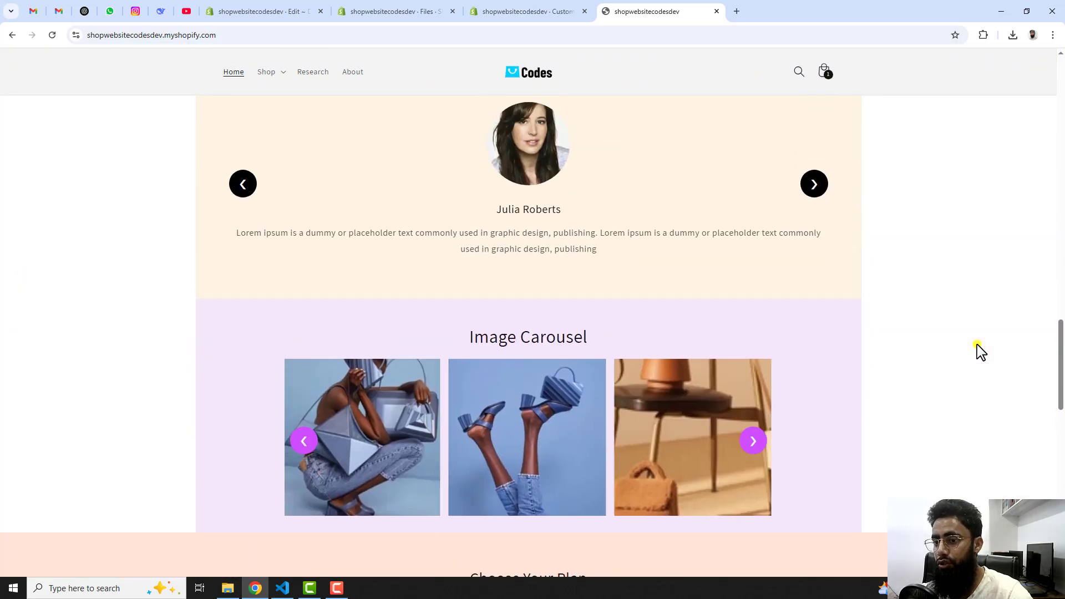
{"action": "scroll", "coordinate": [980, 352], "scroll_direction": "up", "scroll_amount": 6}
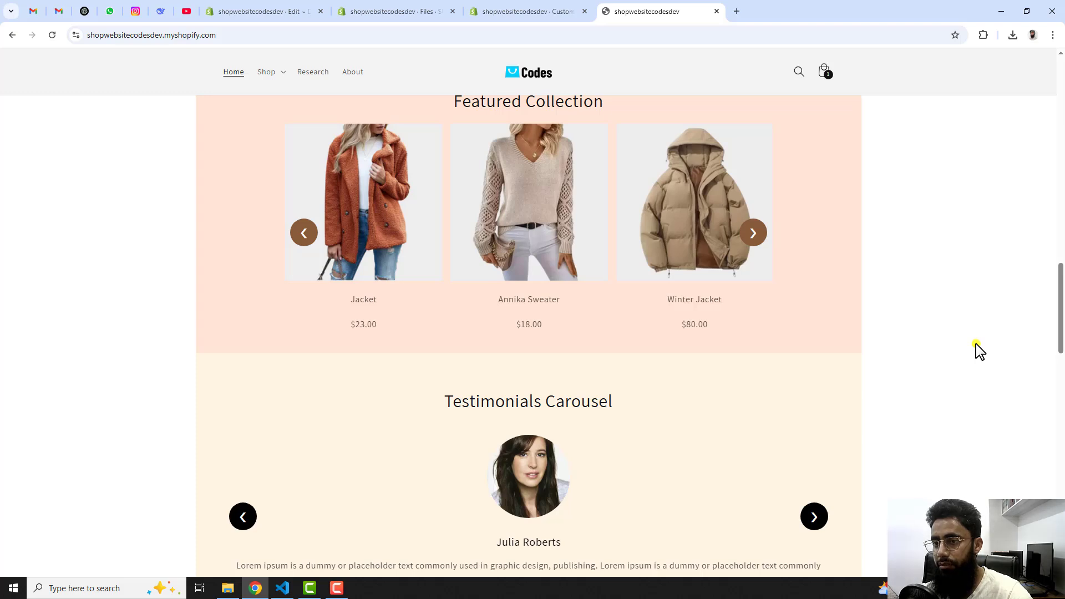
{"action": "scroll", "coordinate": [980, 351], "scroll_direction": "up", "scroll_amount": 3}
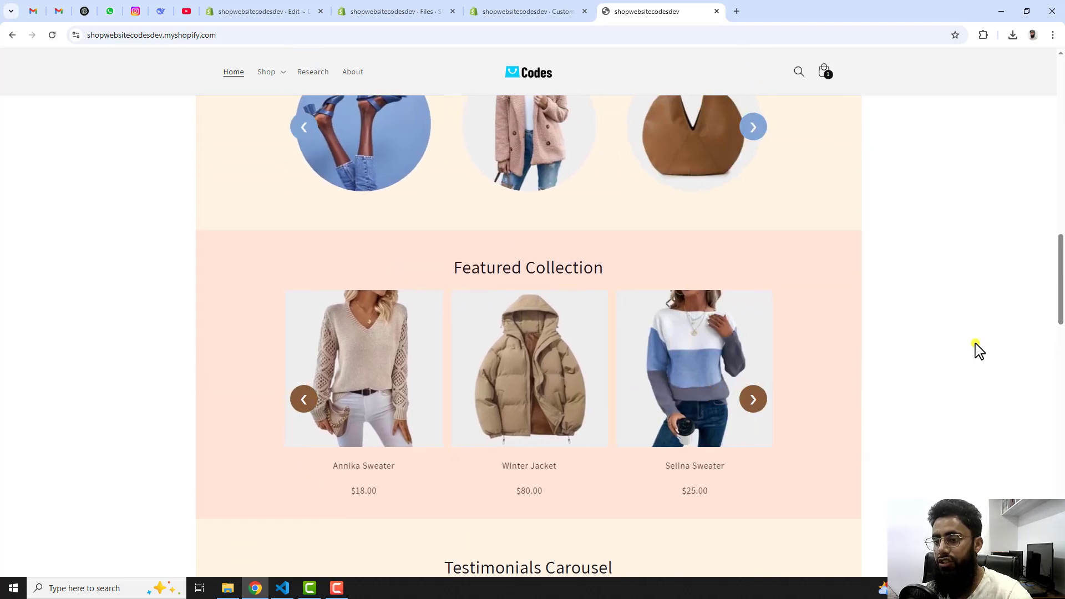
{"action": "scroll", "coordinate": [979, 351], "scroll_direction": "up", "scroll_amount": 8}
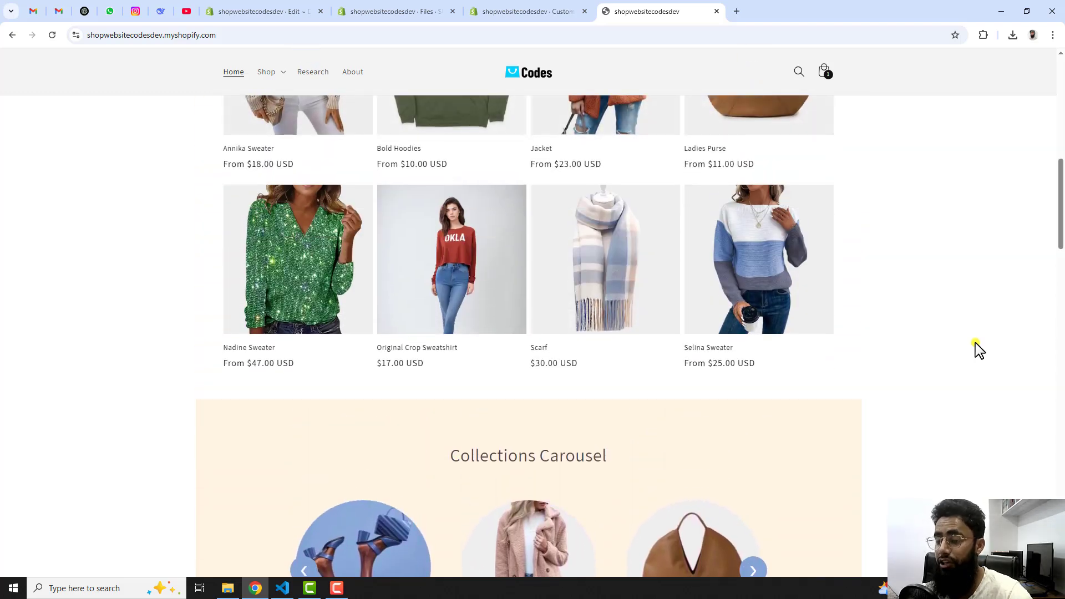
{"action": "scroll", "coordinate": [979, 351], "scroll_direction": "up", "scroll_amount": 11}
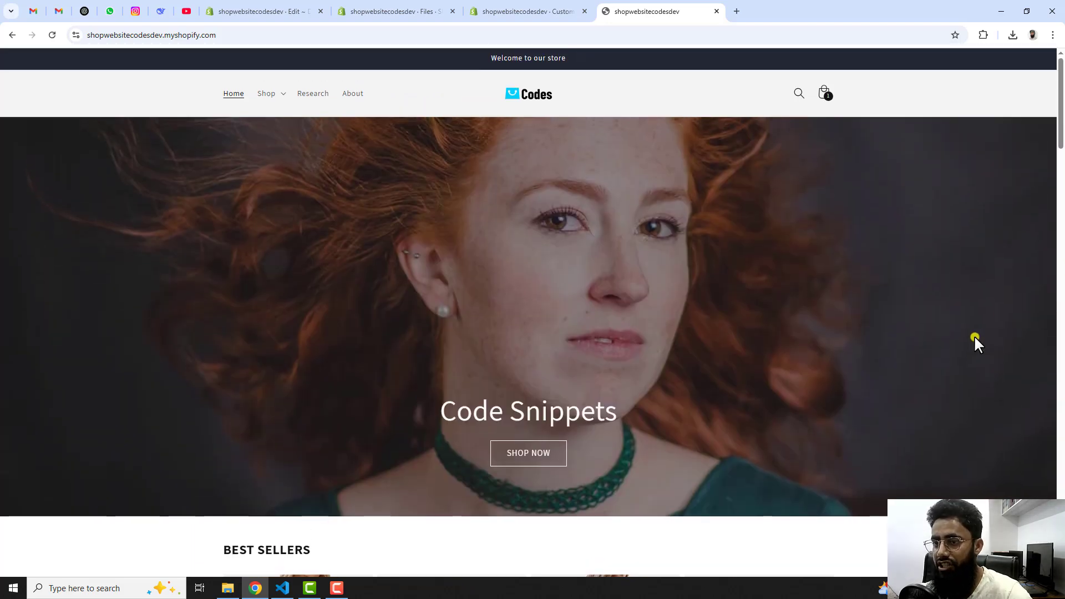
{"action": "scroll", "coordinate": [975, 343], "scroll_direction": "down", "scroll_amount": 18}
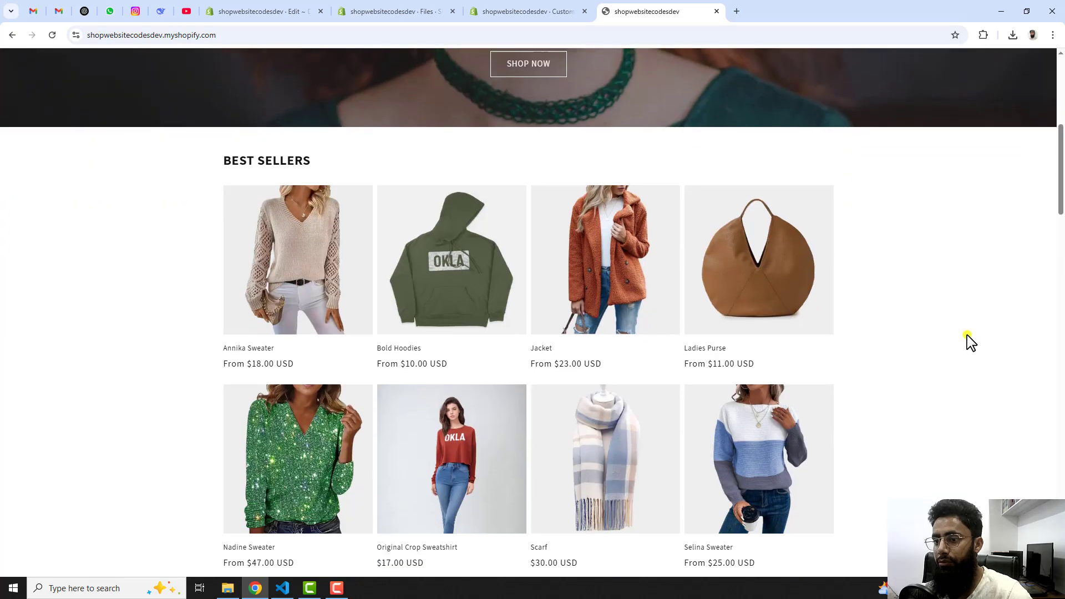
{"action": "scroll", "coordinate": [967, 343], "scroll_direction": "down", "scroll_amount": 19}
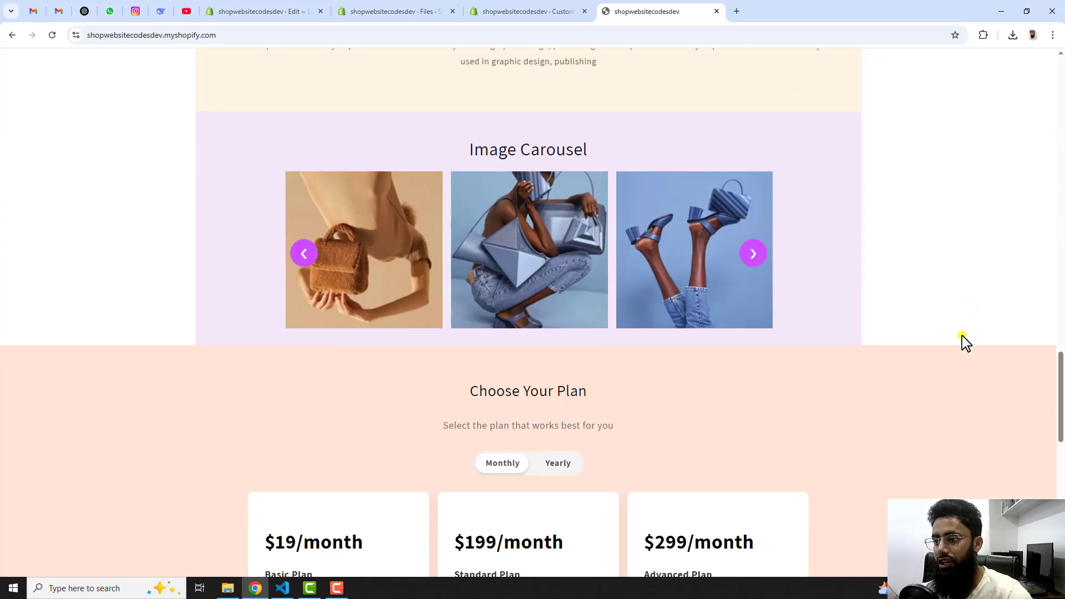